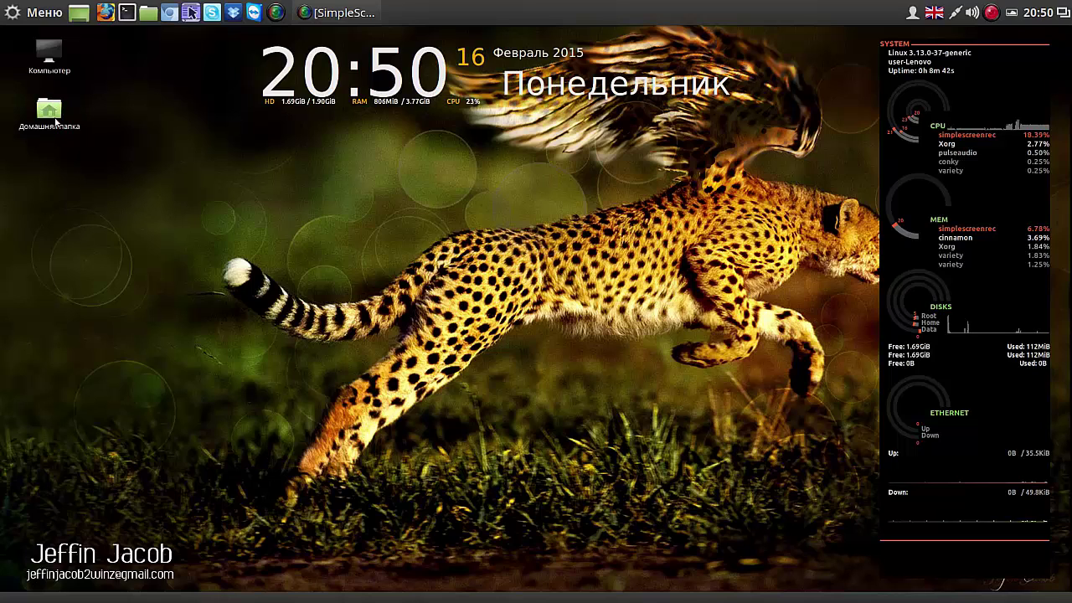
Step: Launch Systemback from the Cinnamon menu's All applications list
{"action": "left_click", "coordinate": [50, 15]}
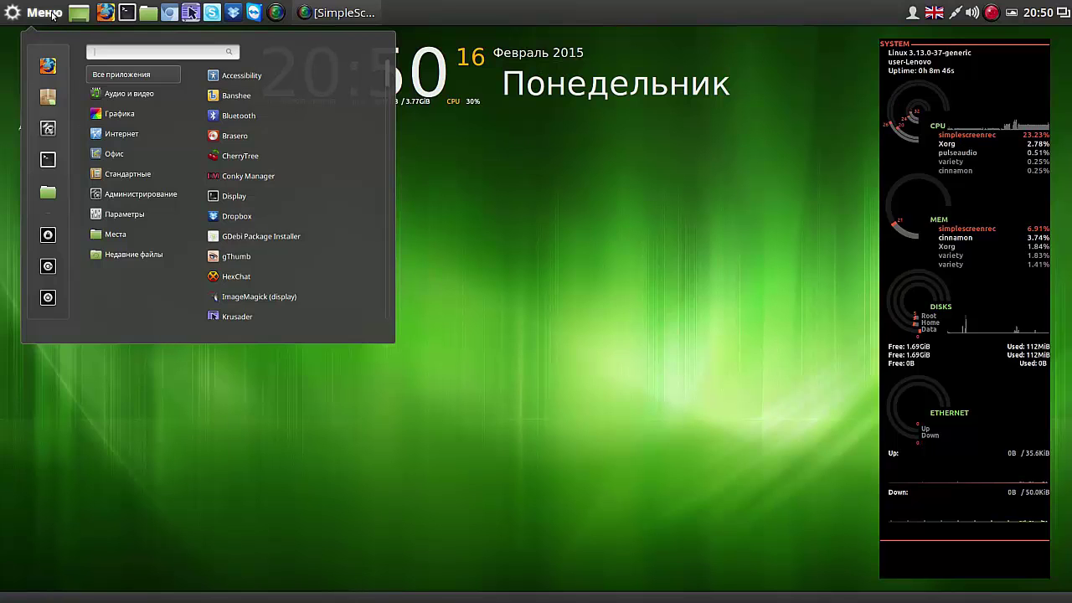
{"action": "scroll", "coordinate": [386, 78], "scroll_direction": "down", "scroll_amount": 1}
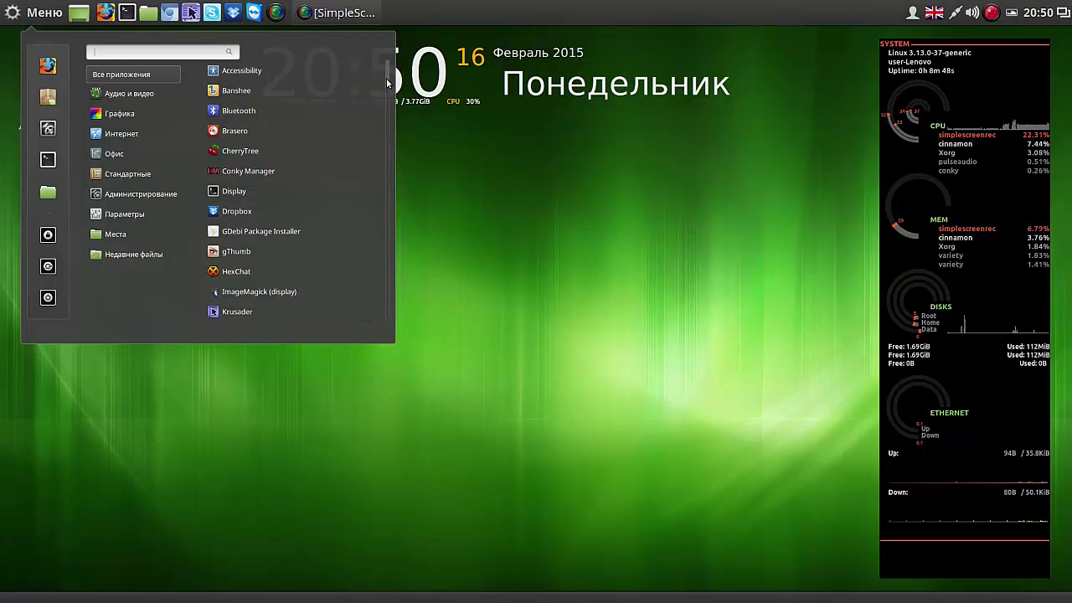
{"action": "left_click_drag", "start_coordinate": [386, 78], "coordinate": [383, 126]}
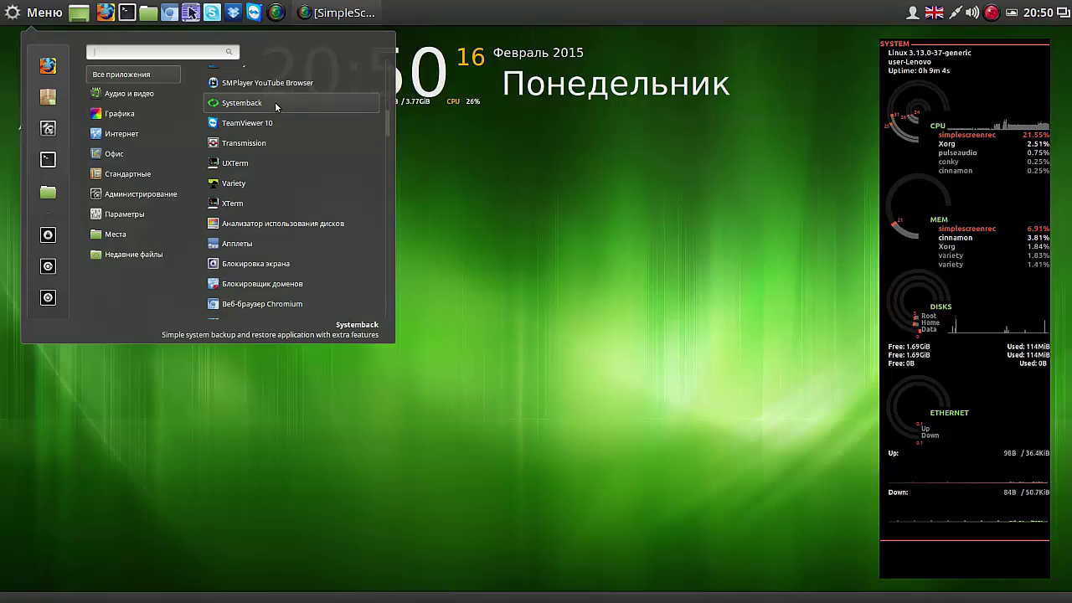
{"action": "left_click", "coordinate": [276, 104]}
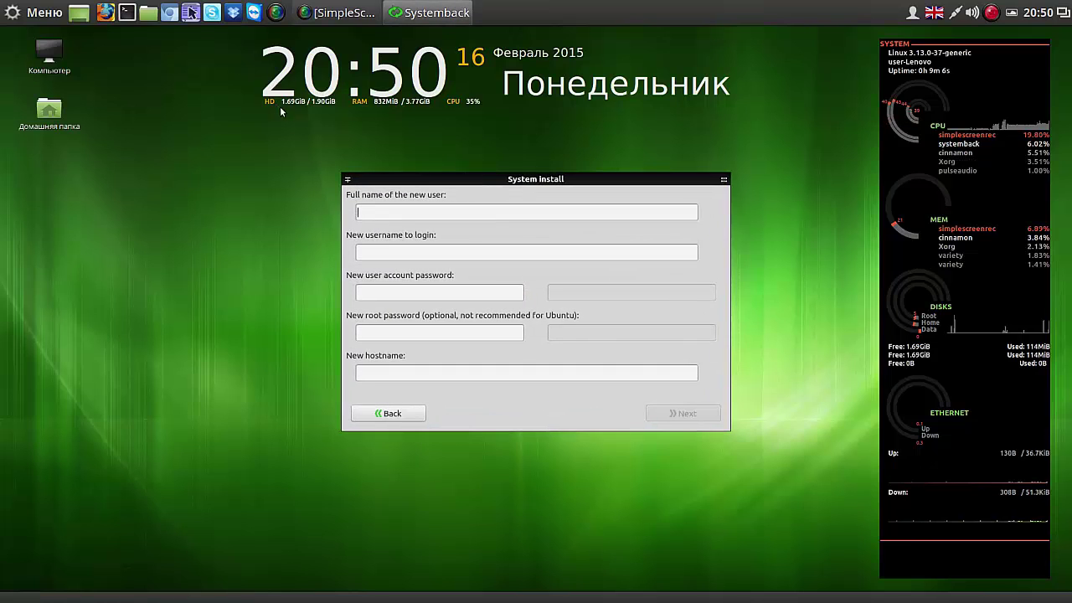
Step: Return from System install to Systemback's main page and move the window to the upper left
{"action": "left_click", "coordinate": [384, 414]}
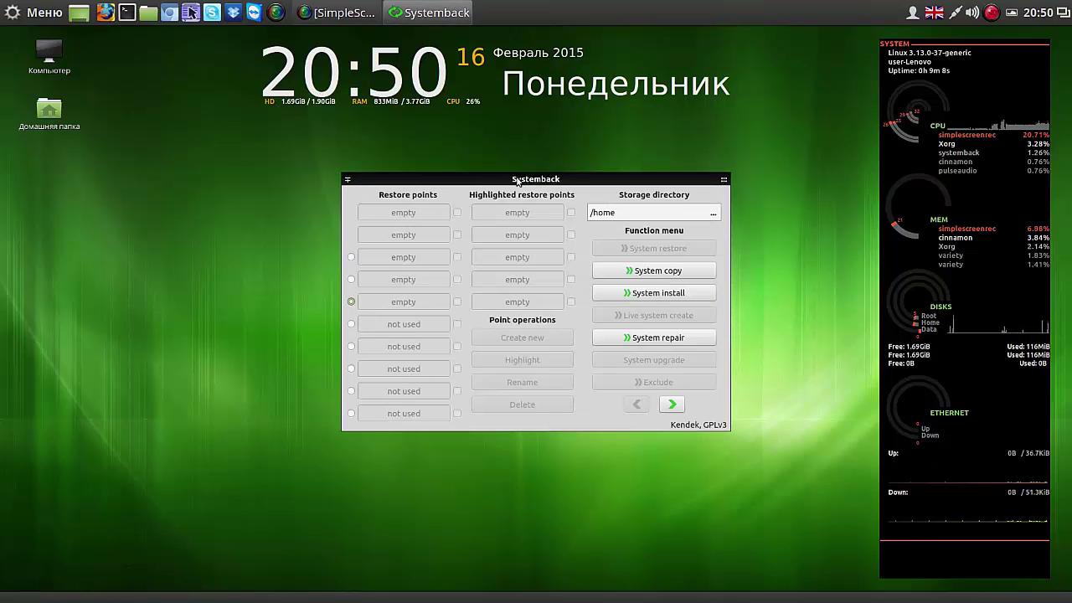
{"action": "left_click_drag", "start_coordinate": [518, 181], "coordinate": [313, 127]}
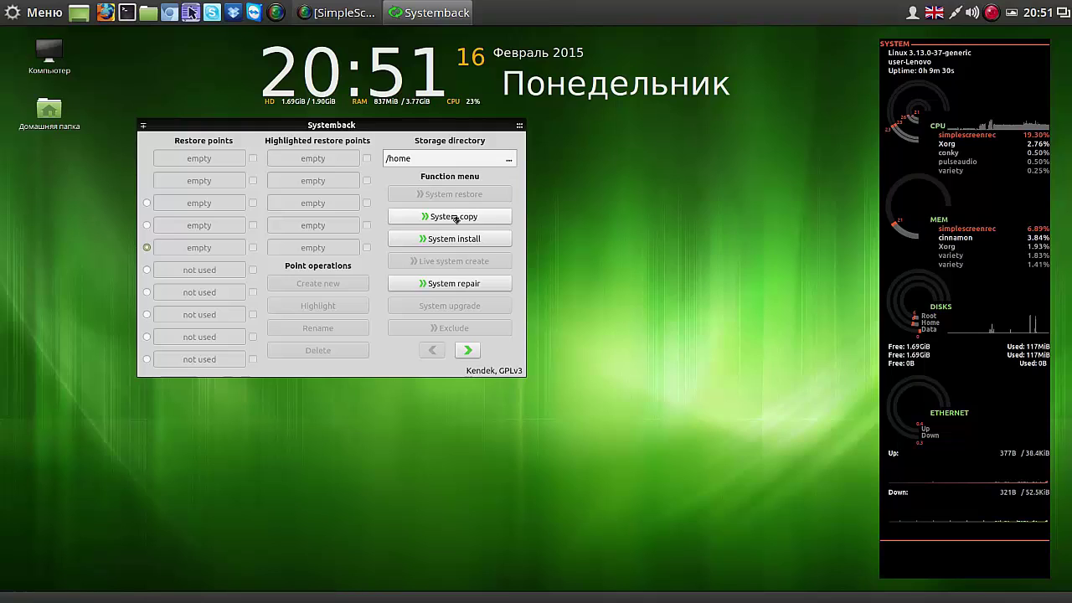
Step: Open System copy in an enlarged window and select /dev/sda8 as the copy target
{"action": "left_click", "coordinate": [455, 217]}
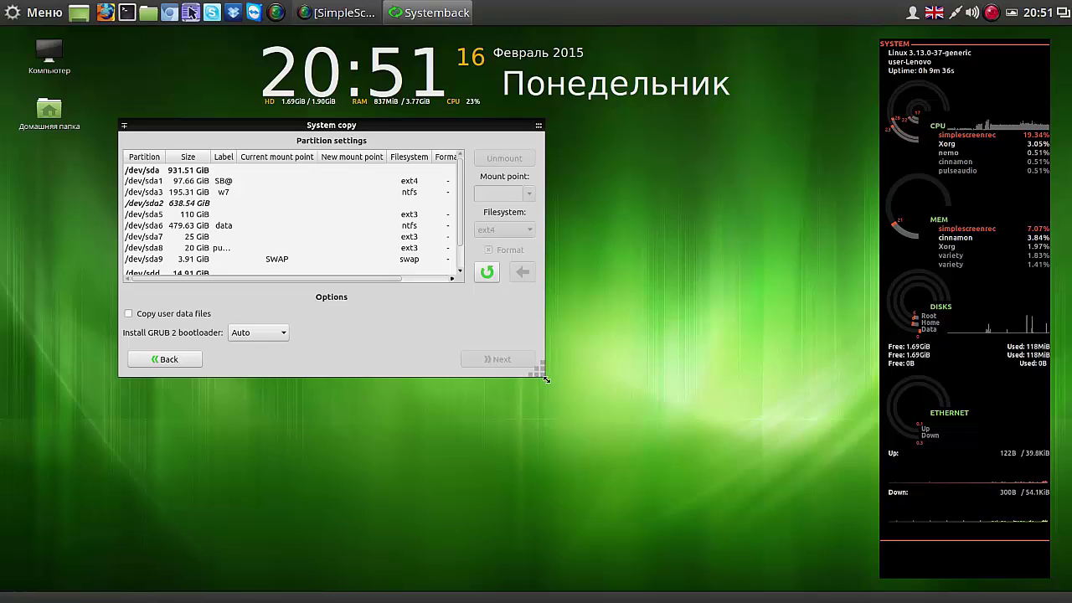
{"action": "left_click_drag", "start_coordinate": [546, 380], "coordinate": [633, 478]}
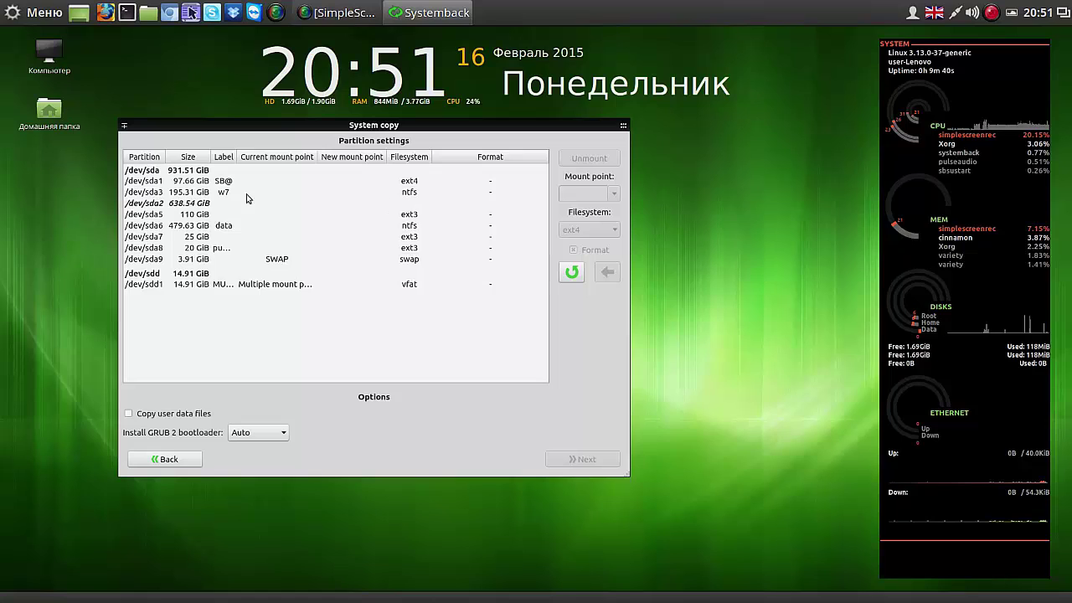
{"action": "left_click", "coordinate": [207, 194]}
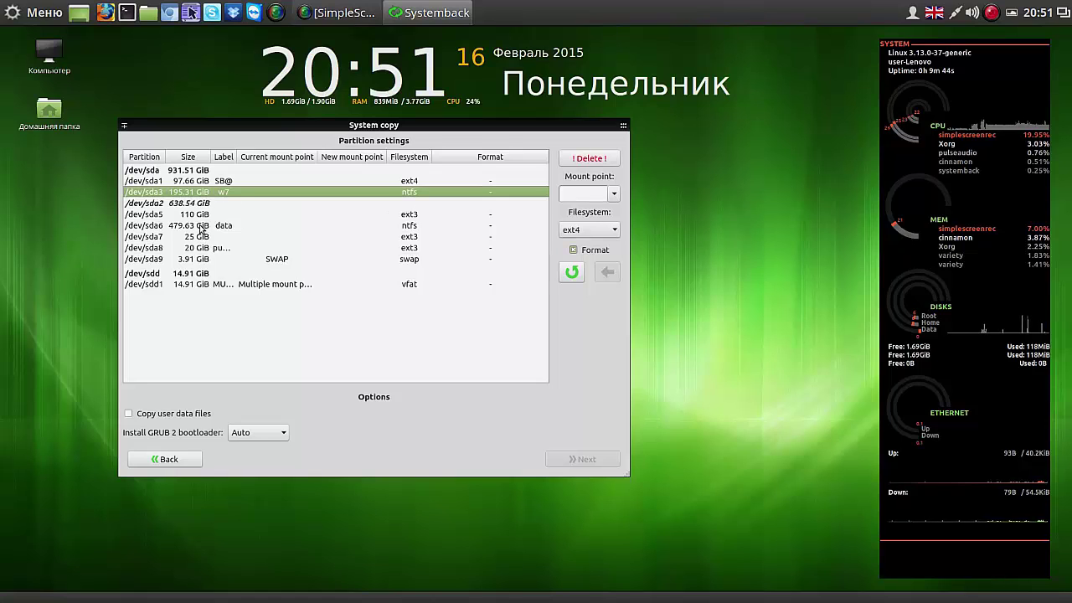
{"action": "left_click", "coordinate": [202, 230]}
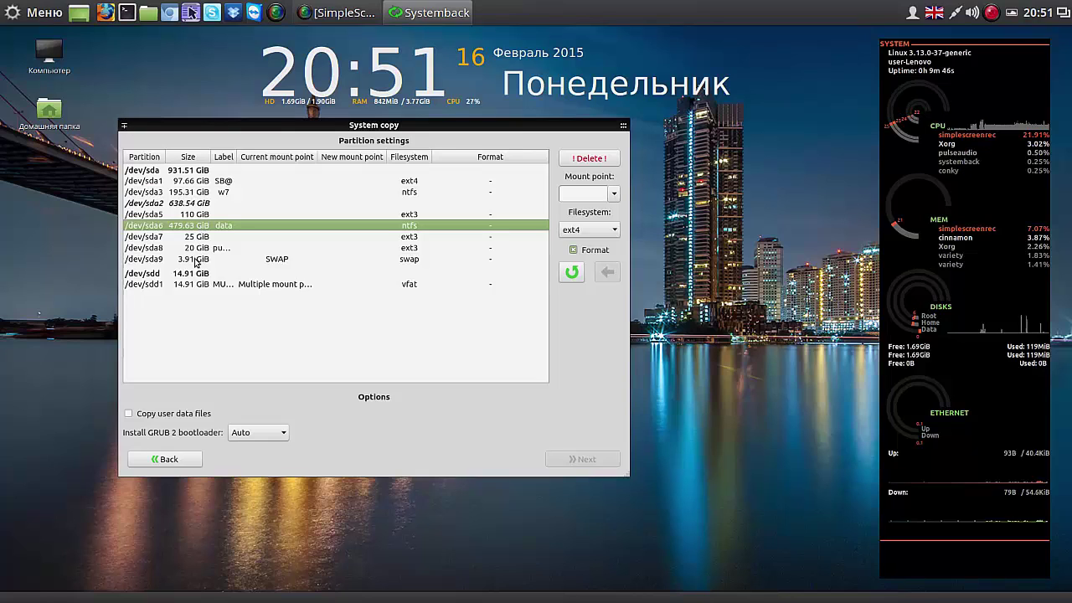
{"action": "left_click", "coordinate": [197, 261]}
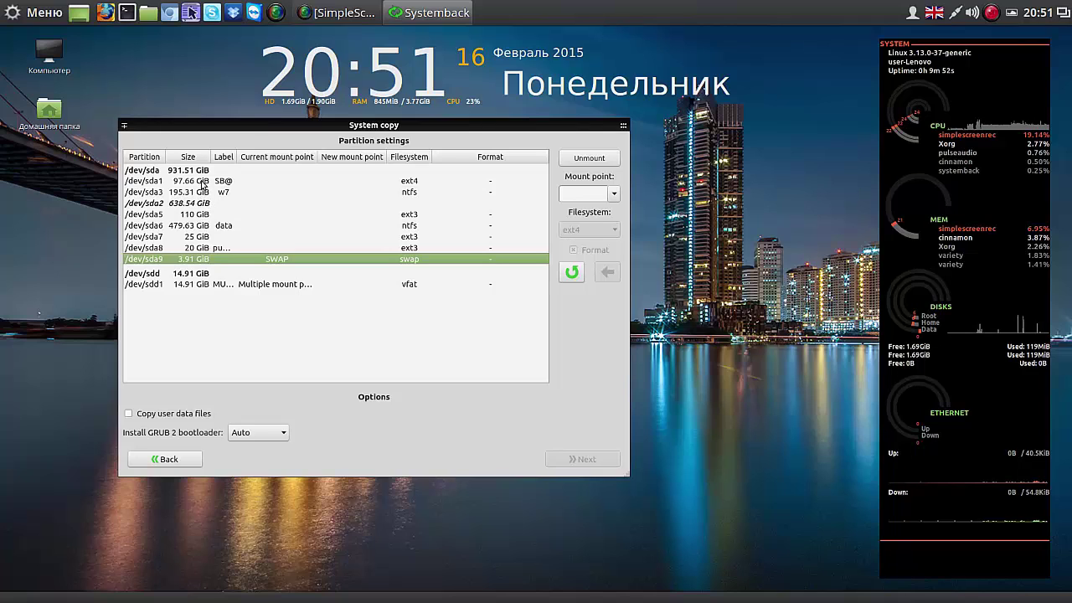
{"action": "left_click", "coordinate": [201, 184]}
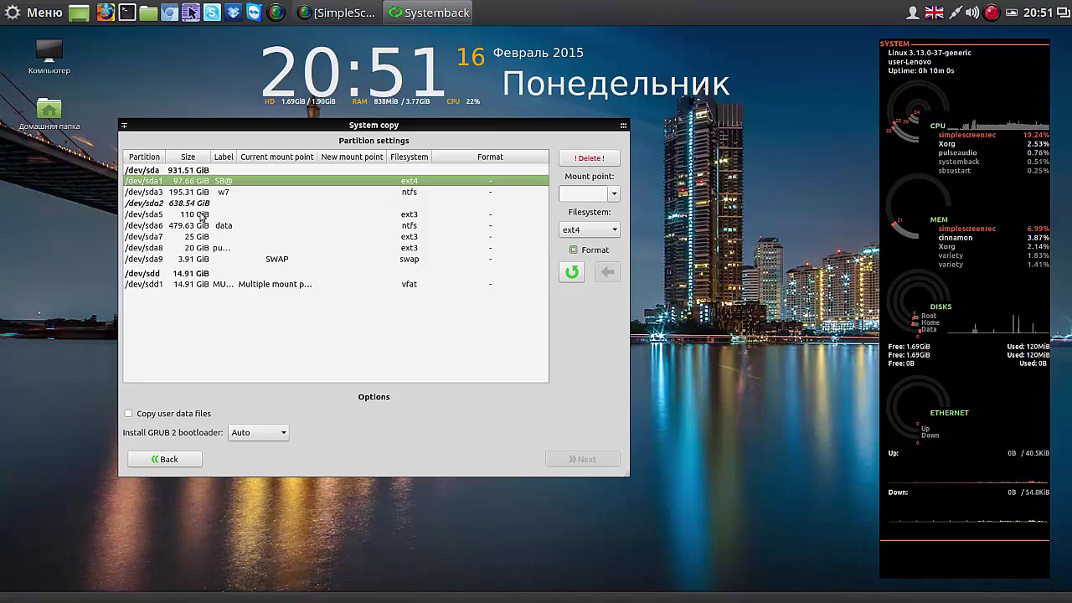
{"action": "left_click", "coordinate": [200, 217]}
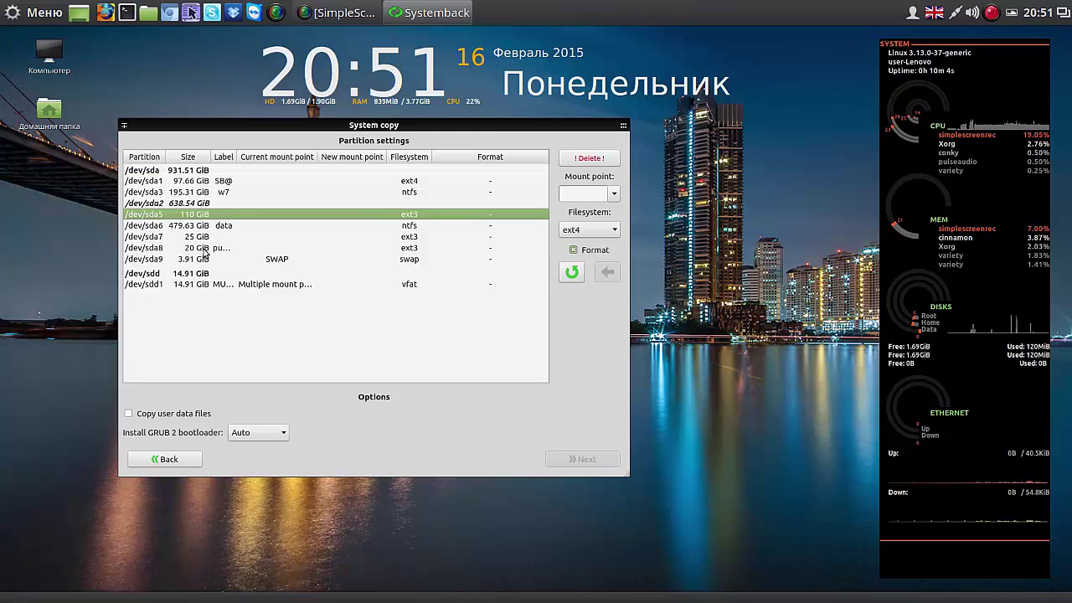
{"action": "left_click", "coordinate": [203, 249]}
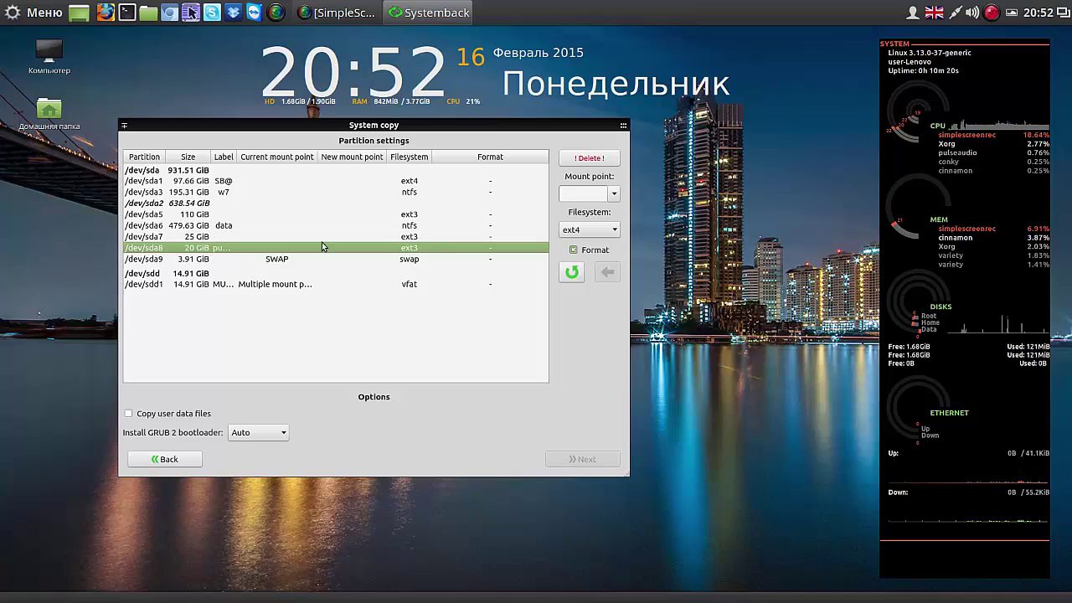
Step: Mount /dev/sda8 at /, include user data files, and proceed to the copy confirmation
{"action": "left_click", "coordinate": [613, 195]}
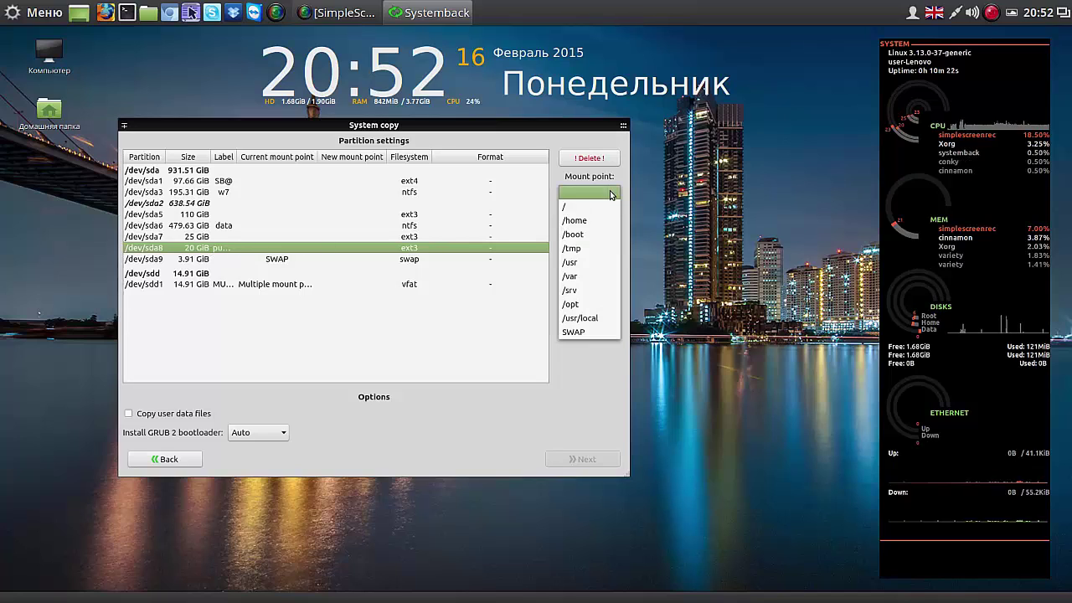
{"action": "left_click", "coordinate": [593, 206]}
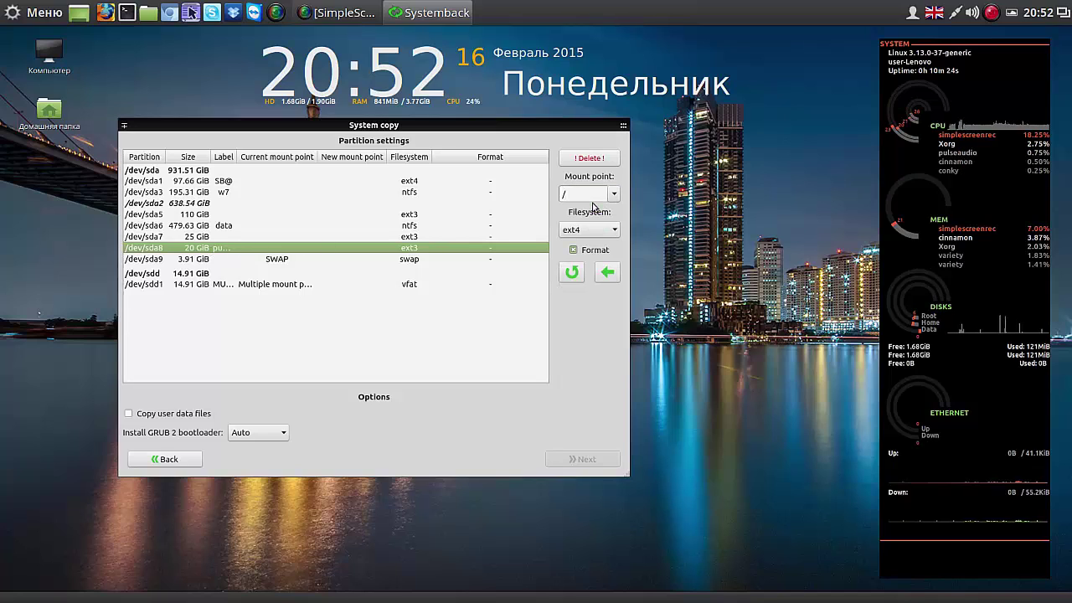
{"action": "left_click", "coordinate": [609, 274]}
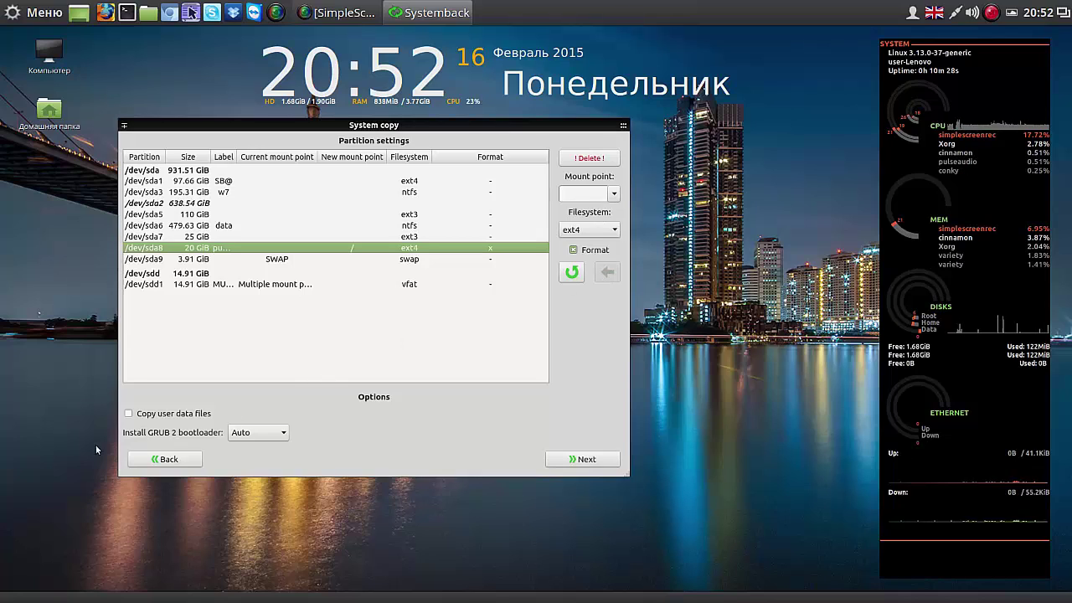
{"action": "left_click", "coordinate": [130, 414]}
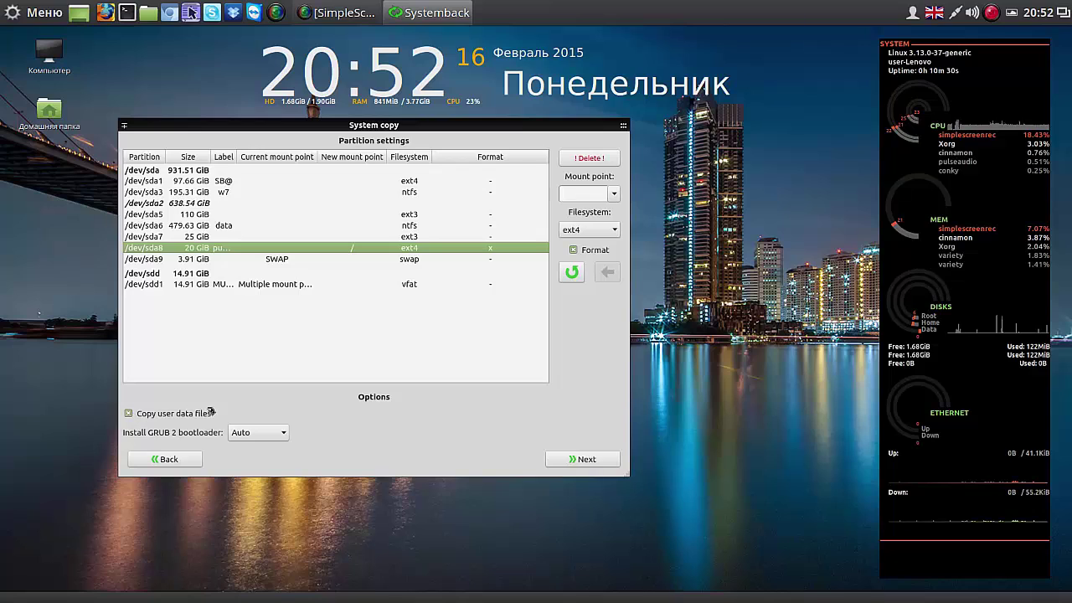
{"action": "left_click", "coordinate": [580, 459]}
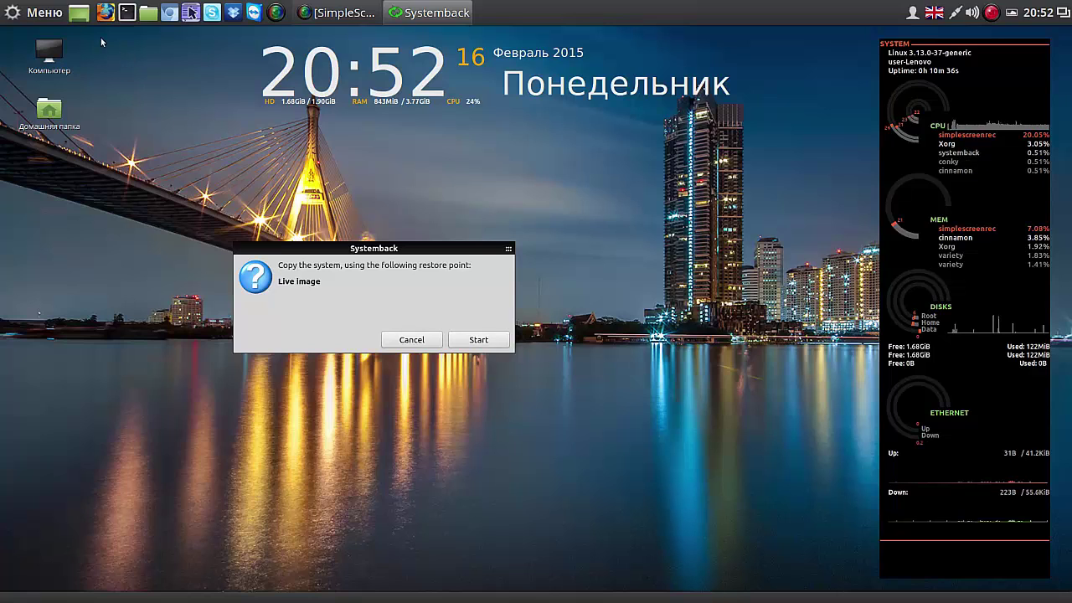
Step: Search 'ged' in the Cinnamon menu and launch Текстовый редактор (gedit)
{"action": "left_click", "coordinate": [15, 13]}
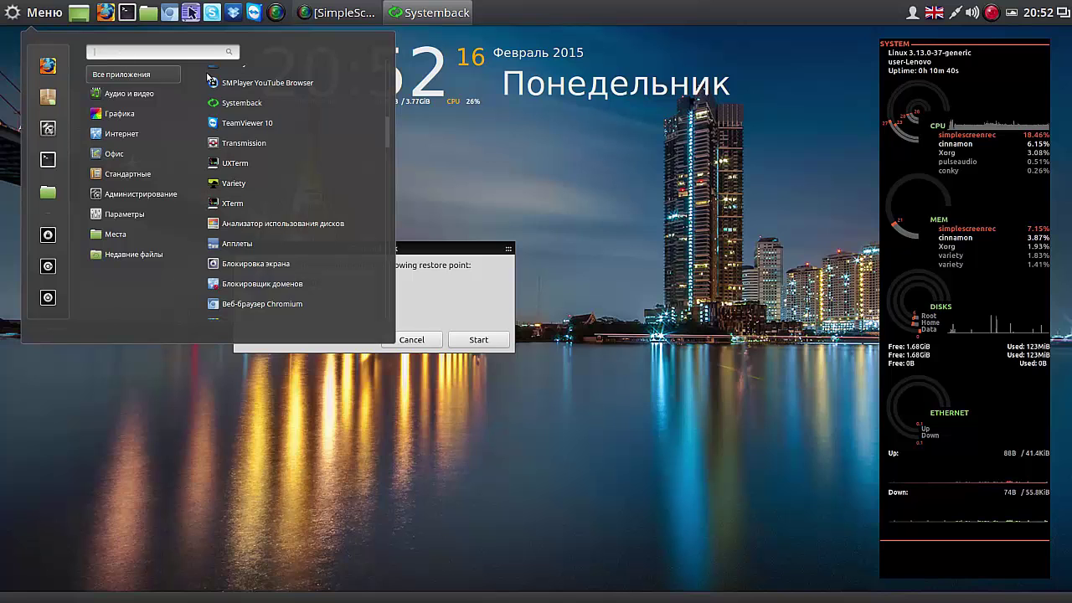
{"action": "scroll", "coordinate": [209, 77], "scroll_direction": "up", "scroll_amount": 5}
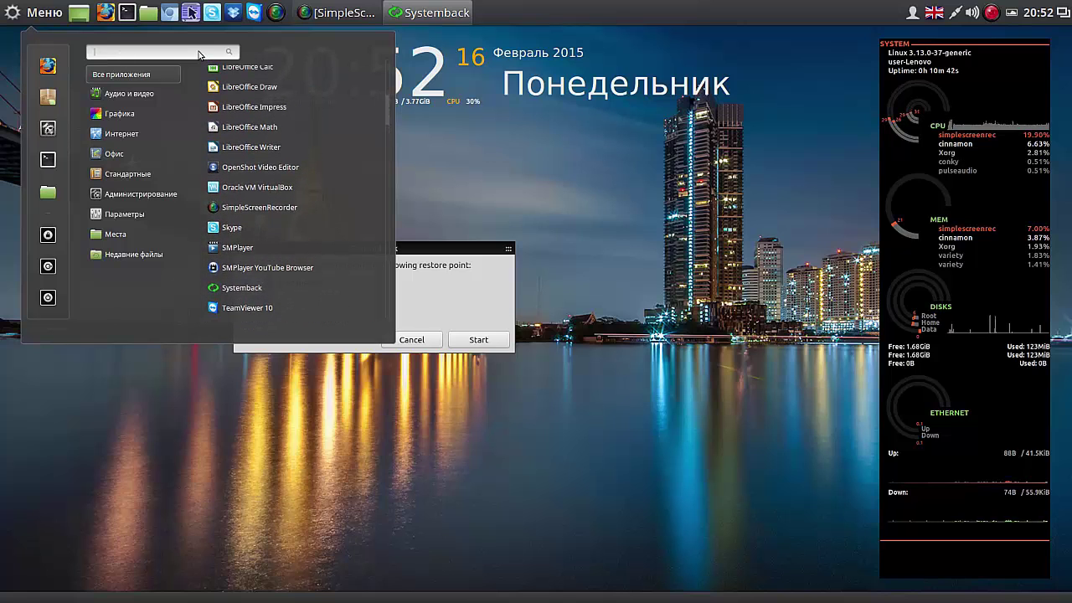
{"action": "scroll", "coordinate": [199, 55], "scroll_direction": "up", "scroll_amount": 3}
{"action": "type", "text": "g"}
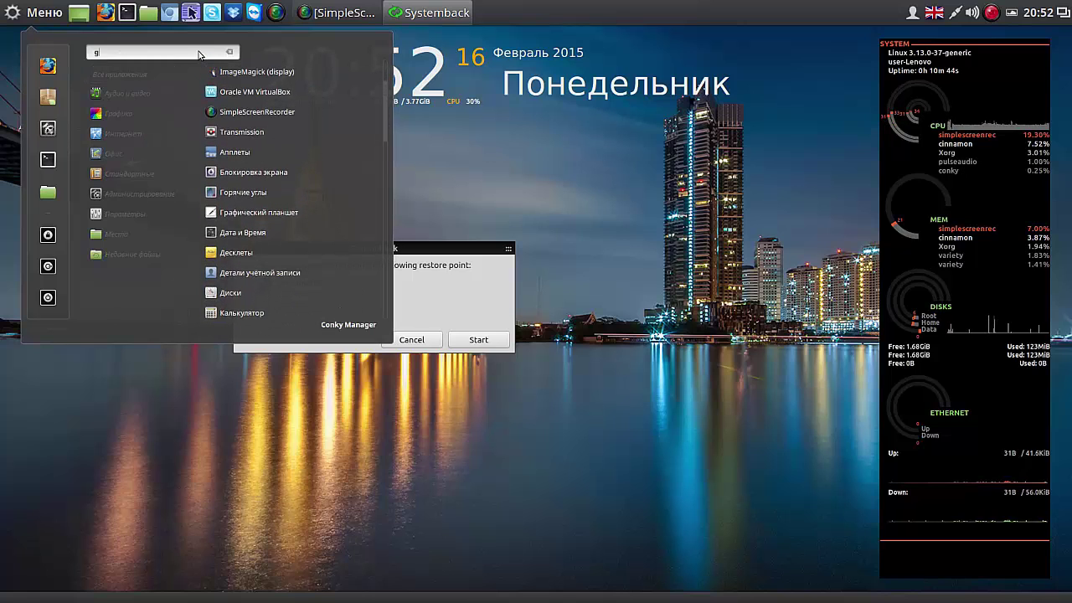
{"action": "type", "text": "e"}
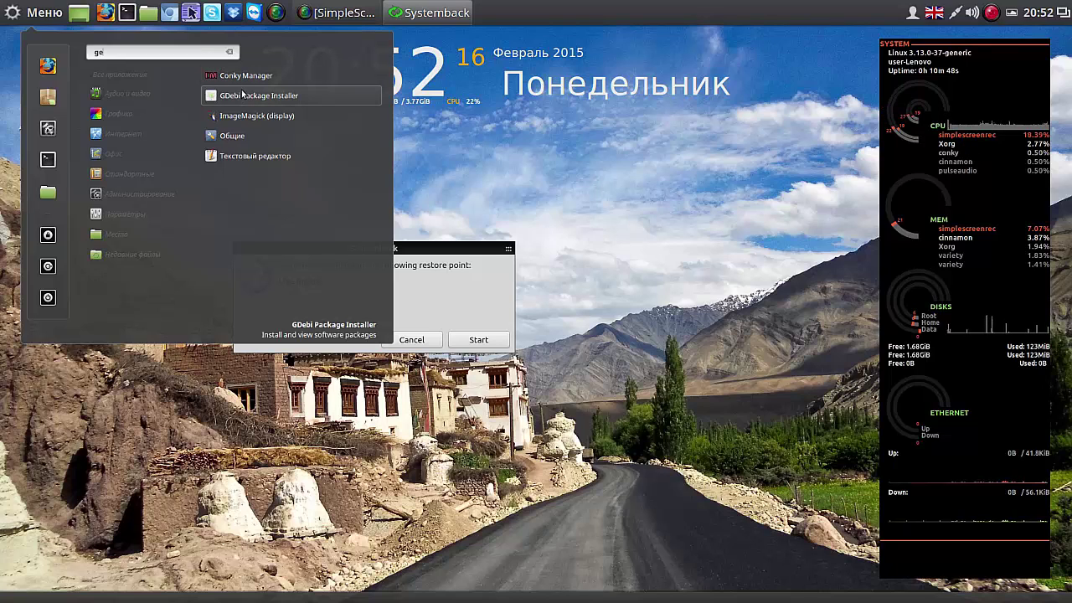
{"action": "type", "text": "d"}
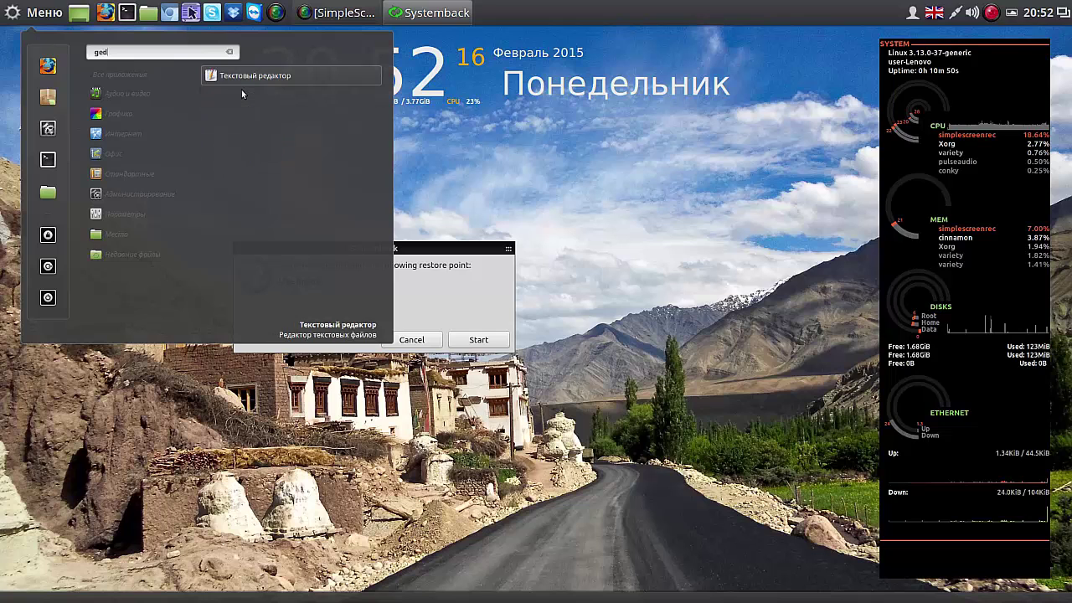
{"action": "left_click", "coordinate": [241, 77]}
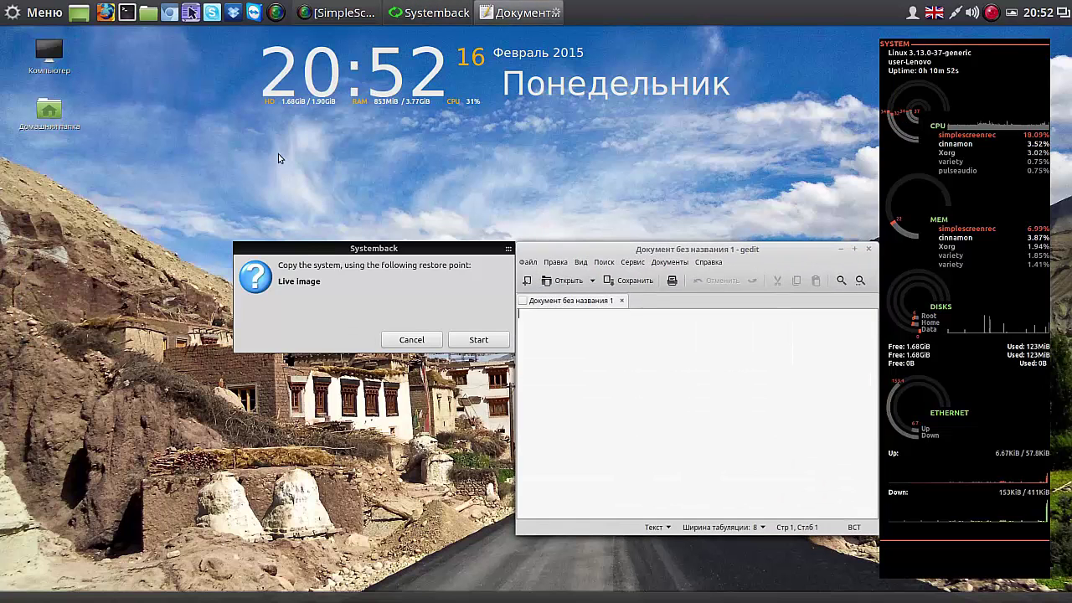
Step: Shrink and reposition the gedit window, then note the start time 20-52 with two blank lines
{"action": "left_click_drag", "start_coordinate": [847, 247], "coordinate": [739, 31]}
{"action": "left_click_drag", "start_coordinate": [768, 315], "coordinate": [656, 163]}
{"action": "left_click_drag", "start_coordinate": [570, 36], "coordinate": [721, 149]}
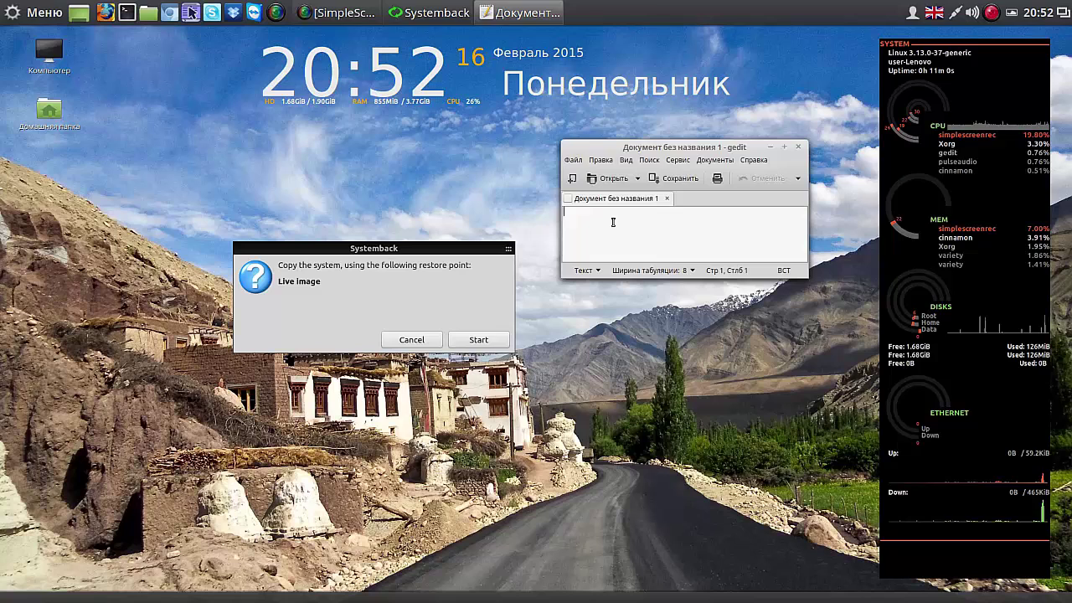
{"action": "type", "text": "20"}
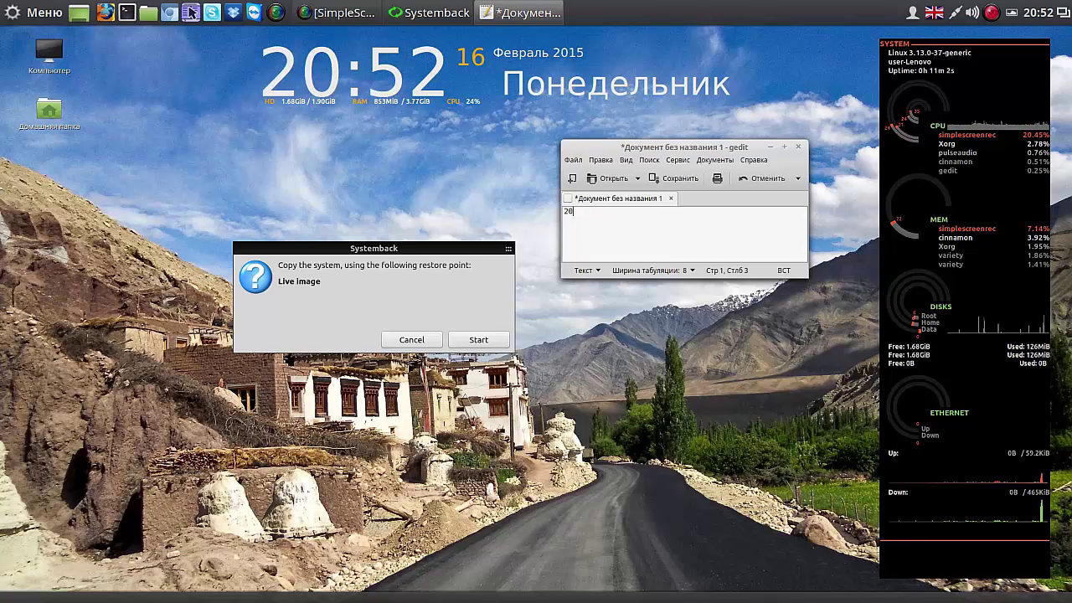
{"action": "type", "text": "-52"}
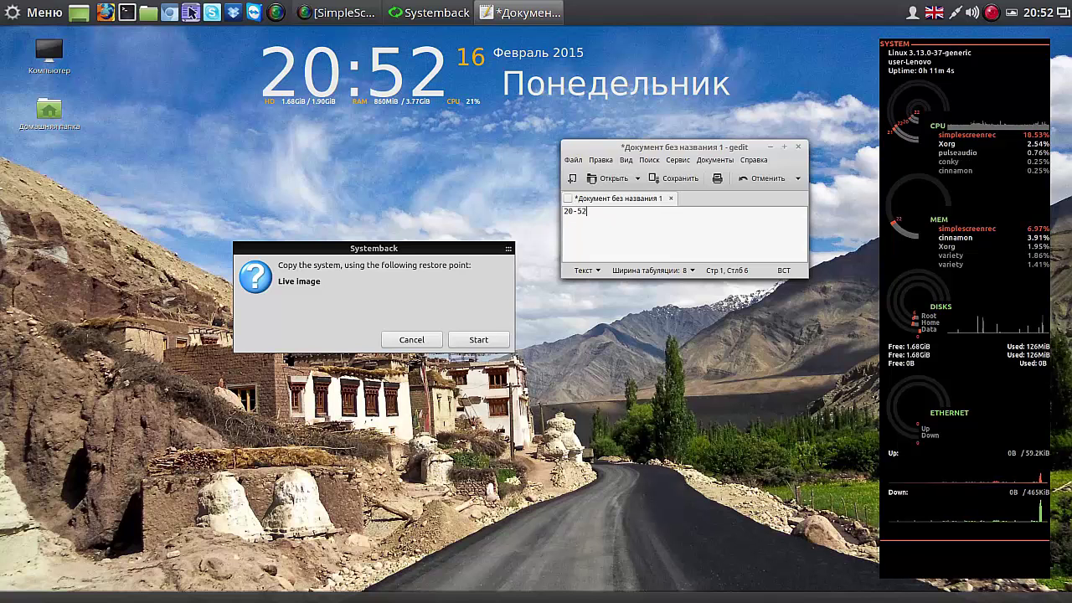
{"action": "key", "text": "Return"}
{"action": "key", "text": "Return"}
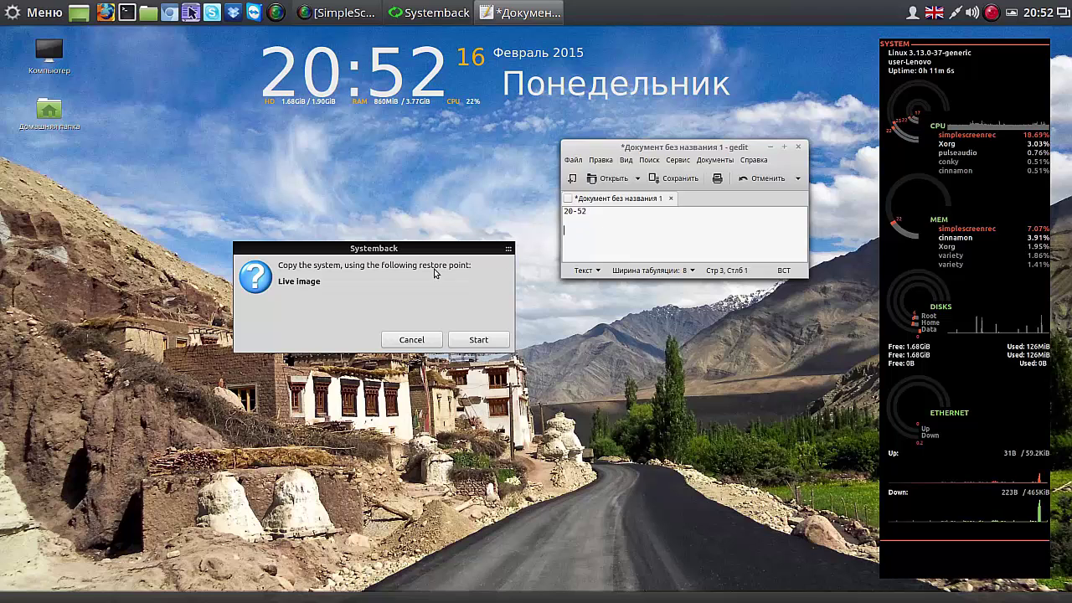
Step: Start the system copy, move its progress window and gedit up-left, and place the cursor in the note
{"action": "left_click", "coordinate": [478, 342]}
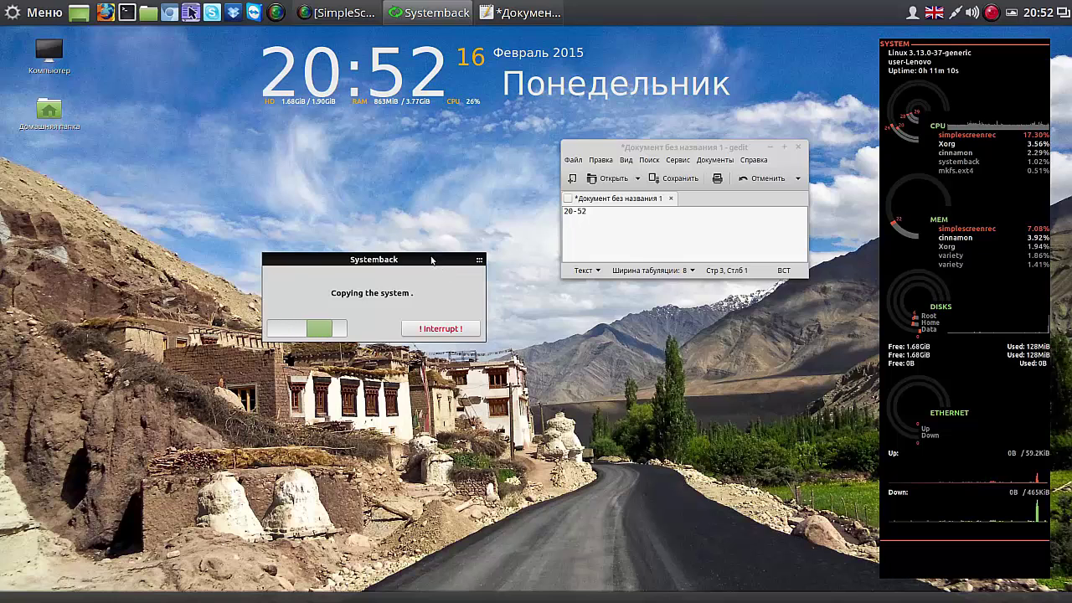
{"action": "left_click_drag", "start_coordinate": [429, 256], "coordinate": [352, 142]}
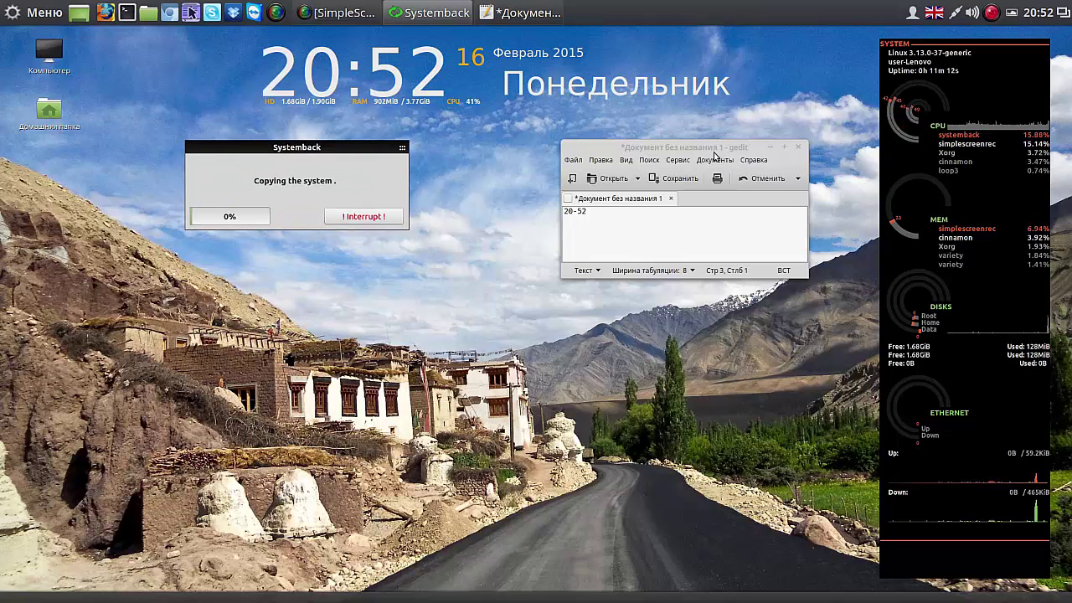
{"action": "left_click_drag", "start_coordinate": [708, 151], "coordinate": [645, 132]}
{"action": "left_click", "coordinate": [522, 209]}
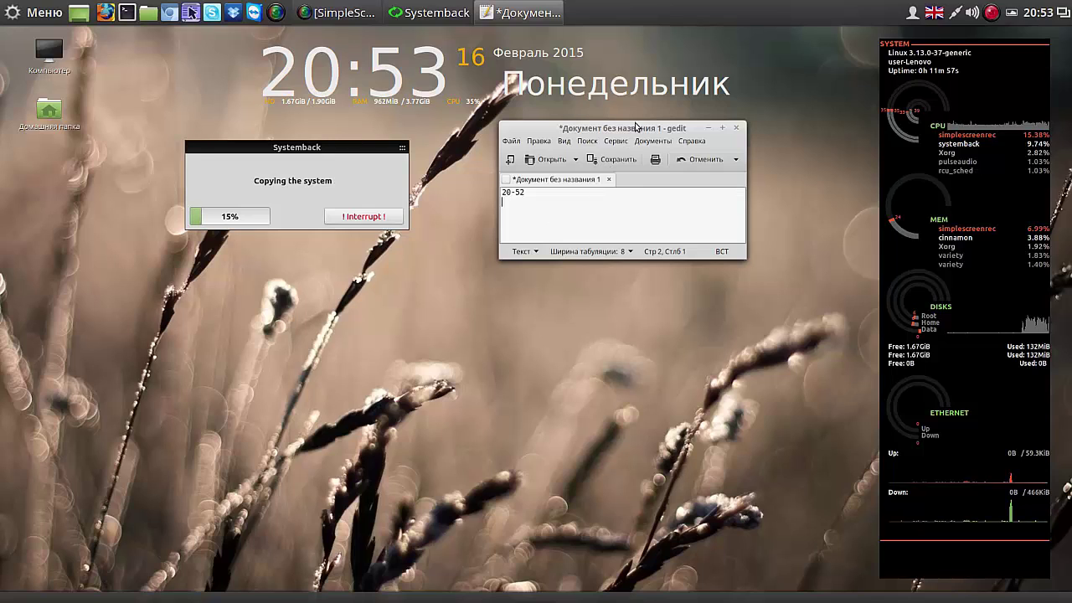
Step: Pause the screen recording from the recorder's tray menu
{"action": "left_click", "coordinate": [993, 13]}
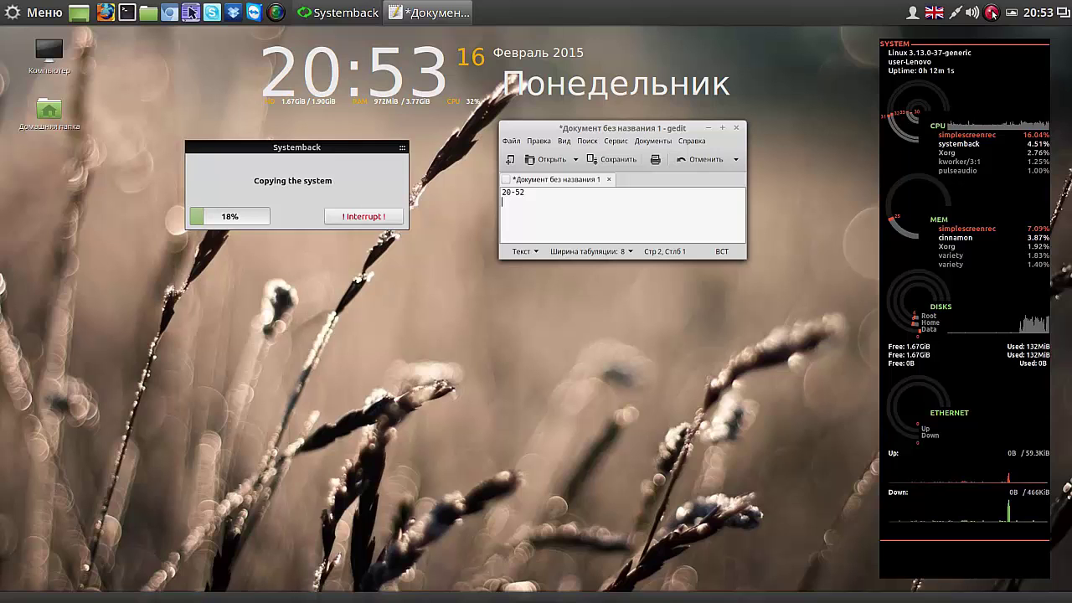
{"action": "right_click", "coordinate": [993, 13]}
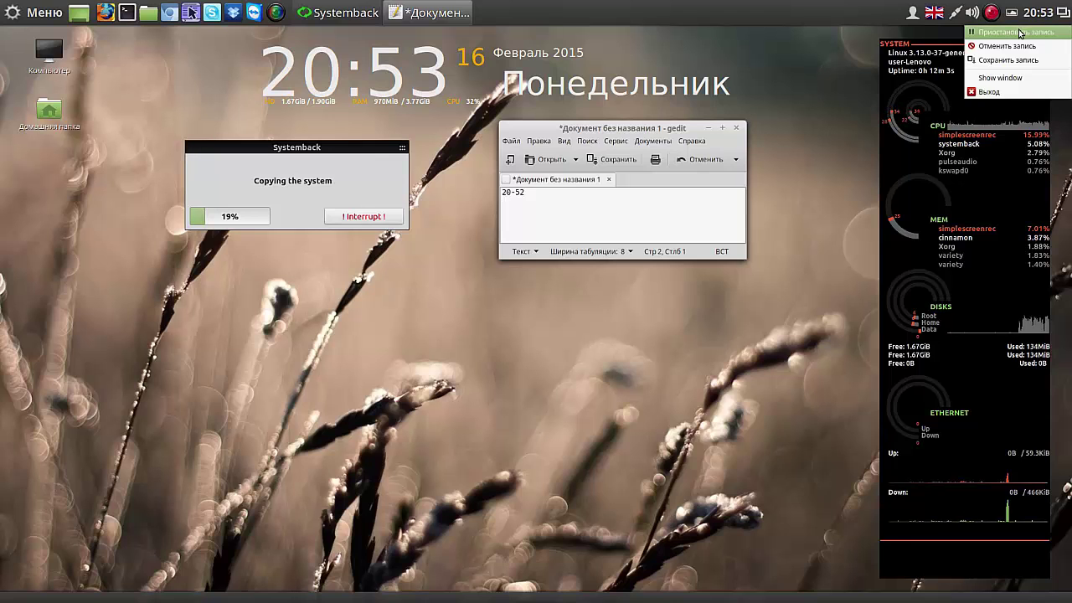
{"action": "left_click", "coordinate": [1006, 32]}
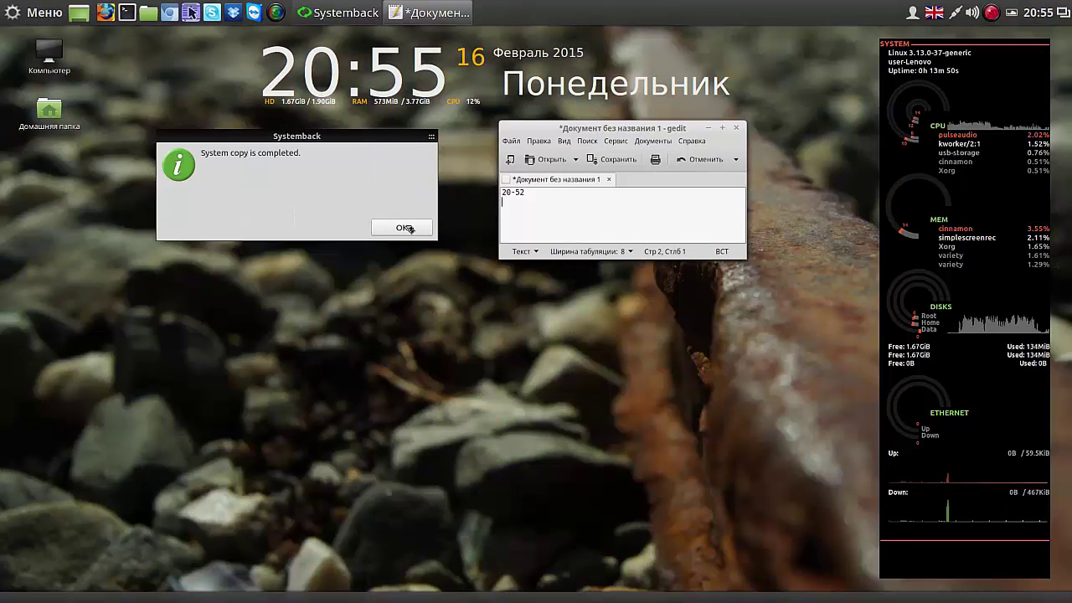
Step: Dismiss the copy-completed notice and note end time 20-55 and duration '3 min' in gedit
{"action": "left_click", "coordinate": [404, 229]}
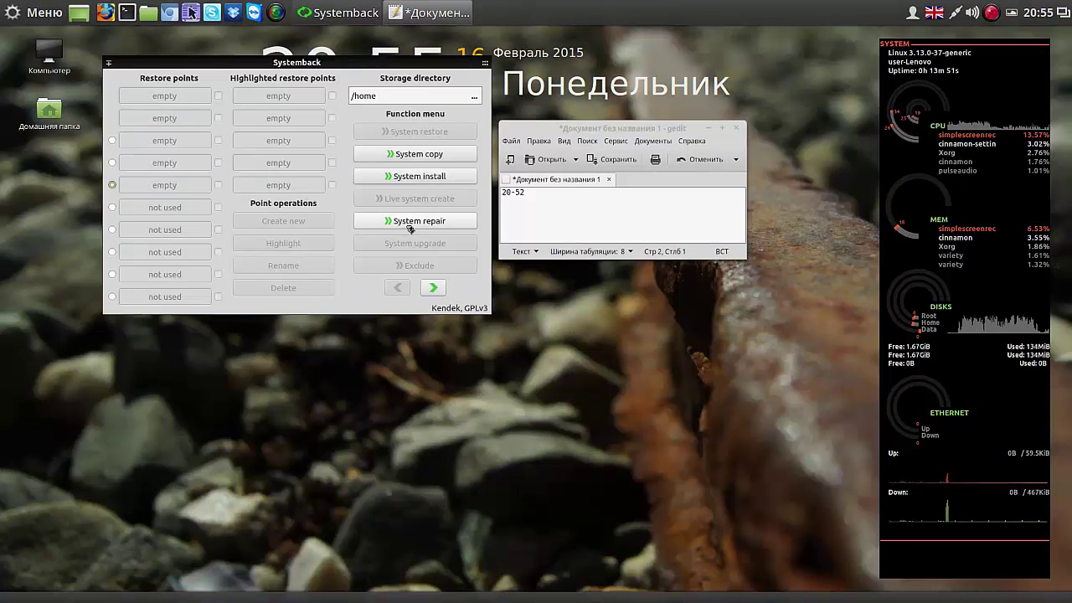
{"action": "left_click", "coordinate": [518, 203]}
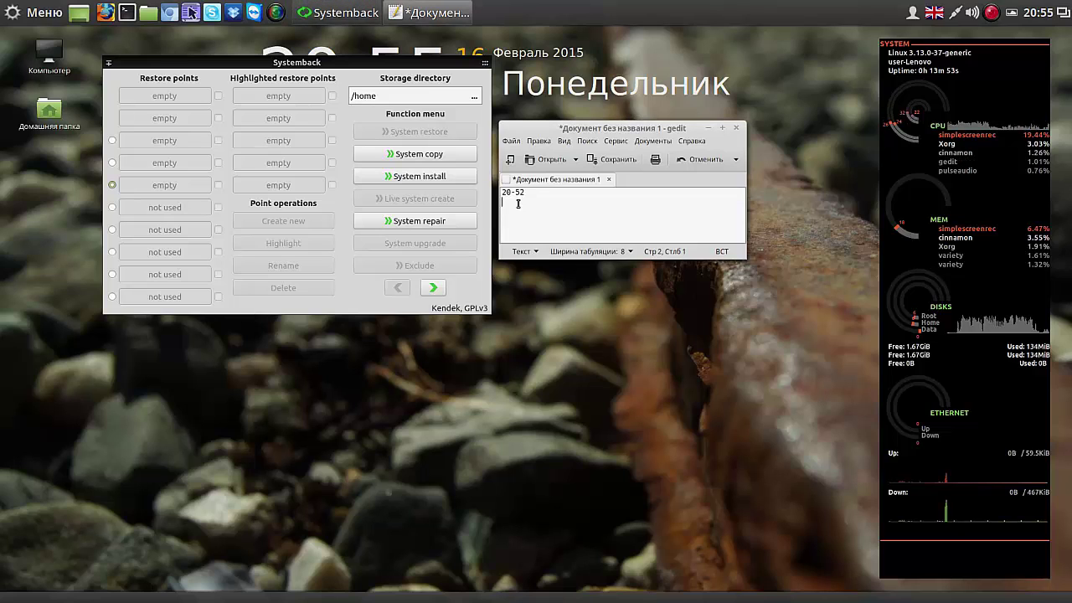
{"action": "type", "text": "20-55"}
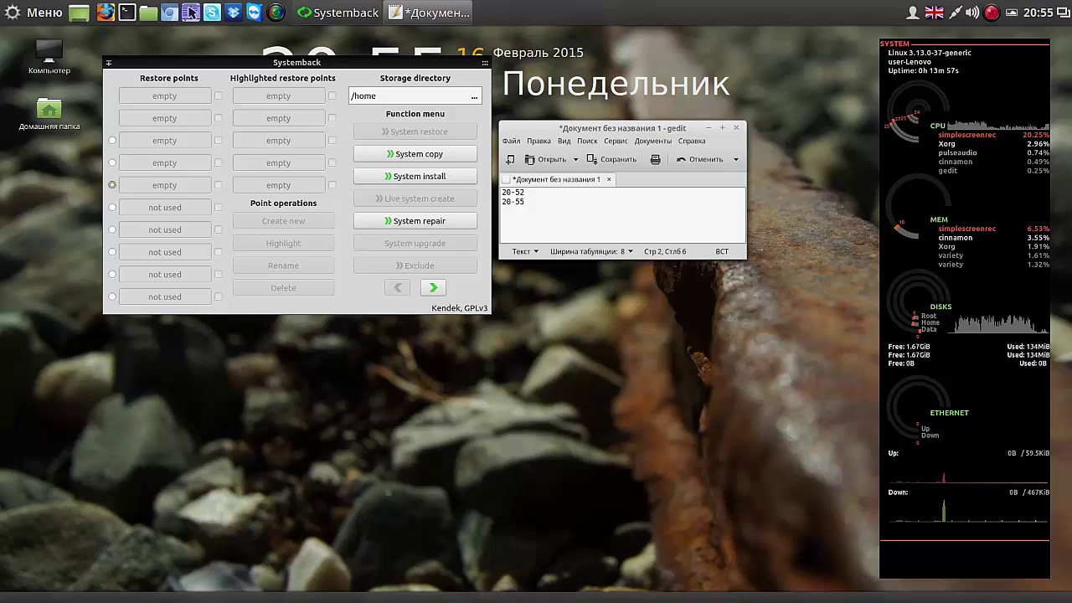
{"action": "key", "text": "Return"}
{"action": "key", "text": "Return"}
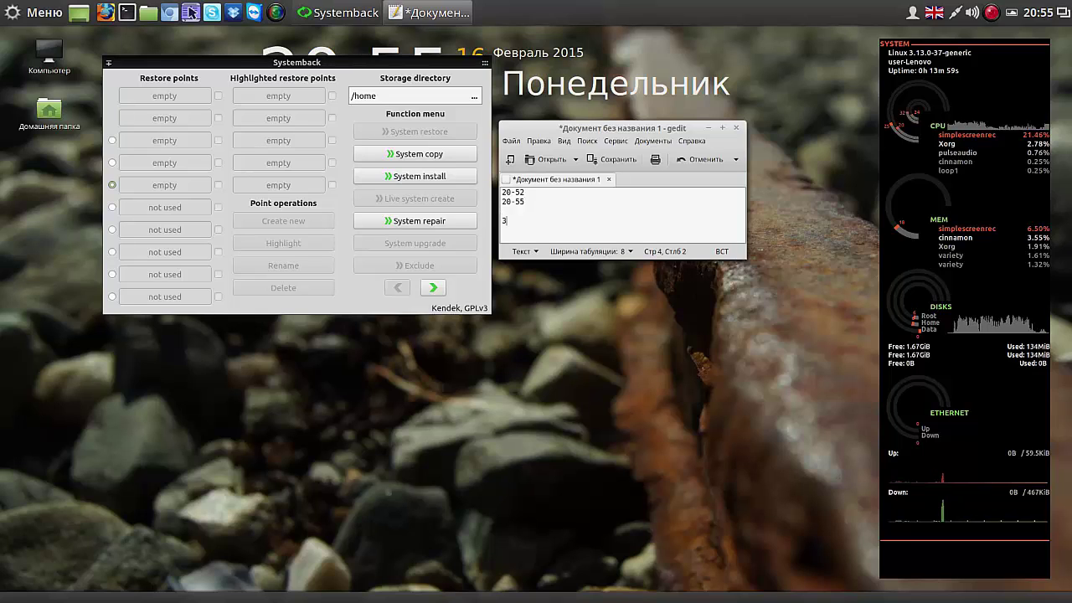
{"action": "type", "text": "3 mi"}
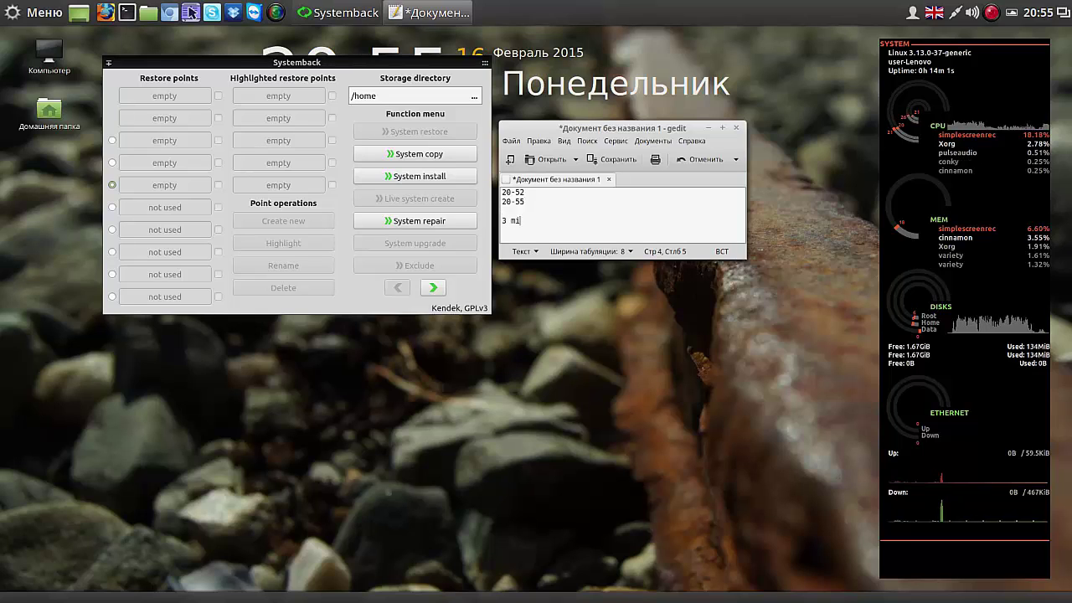
{"action": "type", "text": "n"}
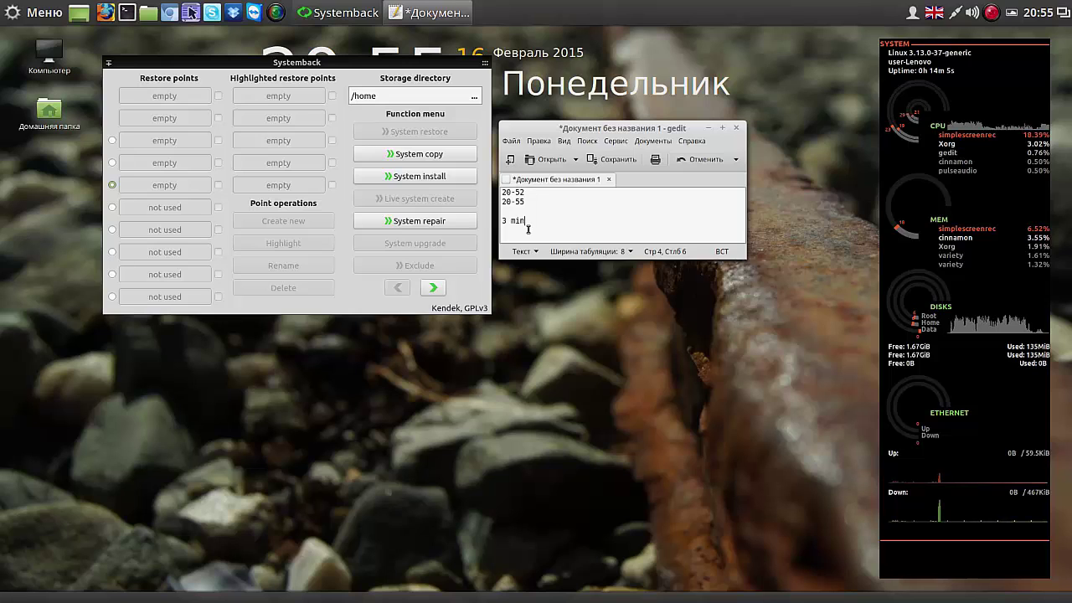
Step: Close gedit without saving, centre the Systemback window, and pause the screen recording
{"action": "left_click", "coordinate": [736, 129]}
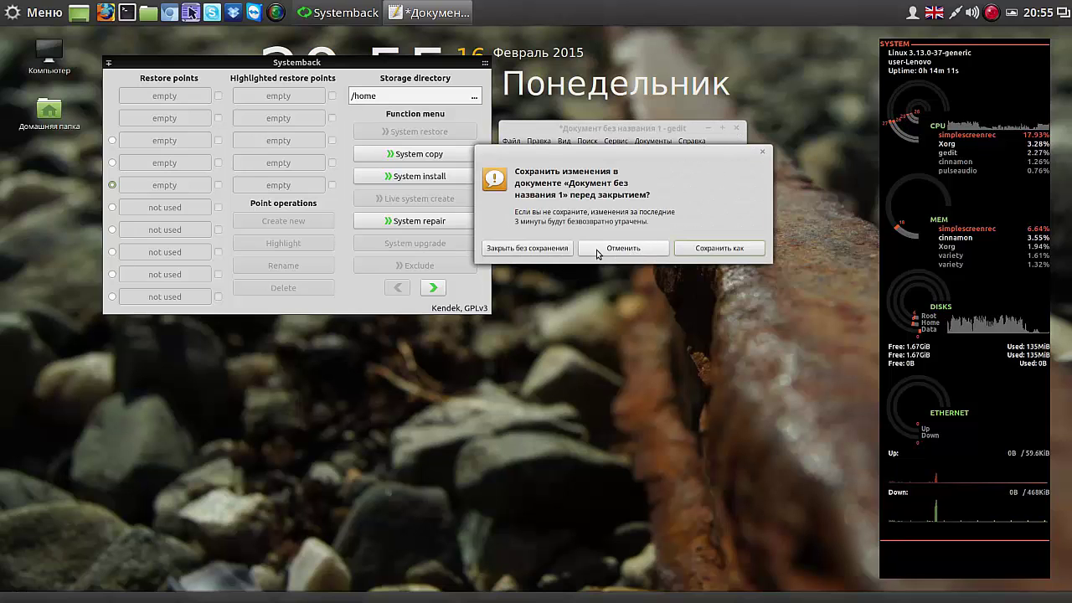
{"action": "left_click", "coordinate": [557, 249]}
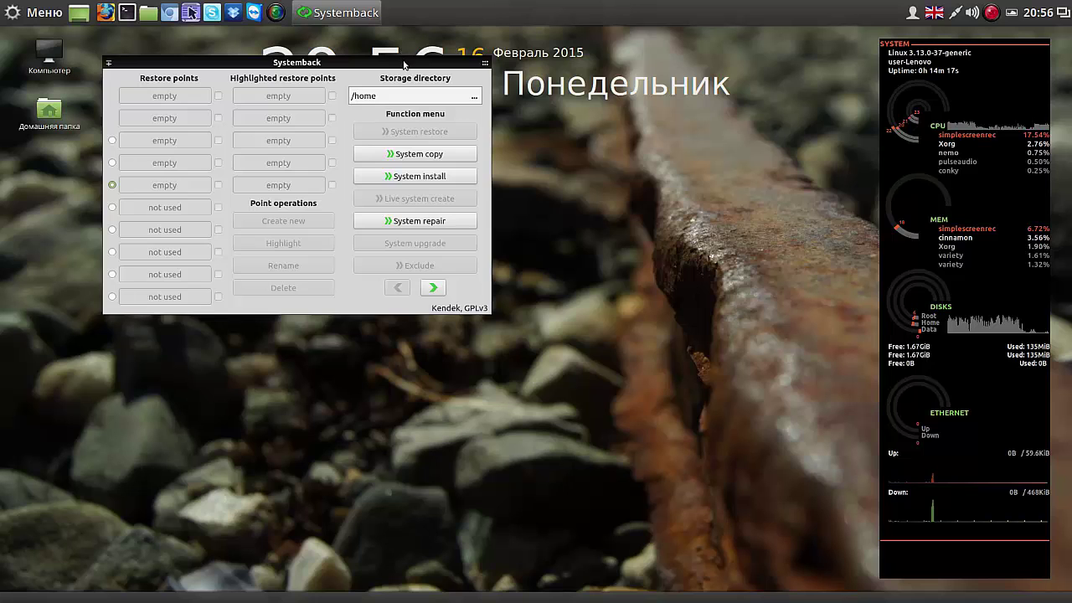
{"action": "left_click_drag", "start_coordinate": [400, 61], "coordinate": [551, 117]}
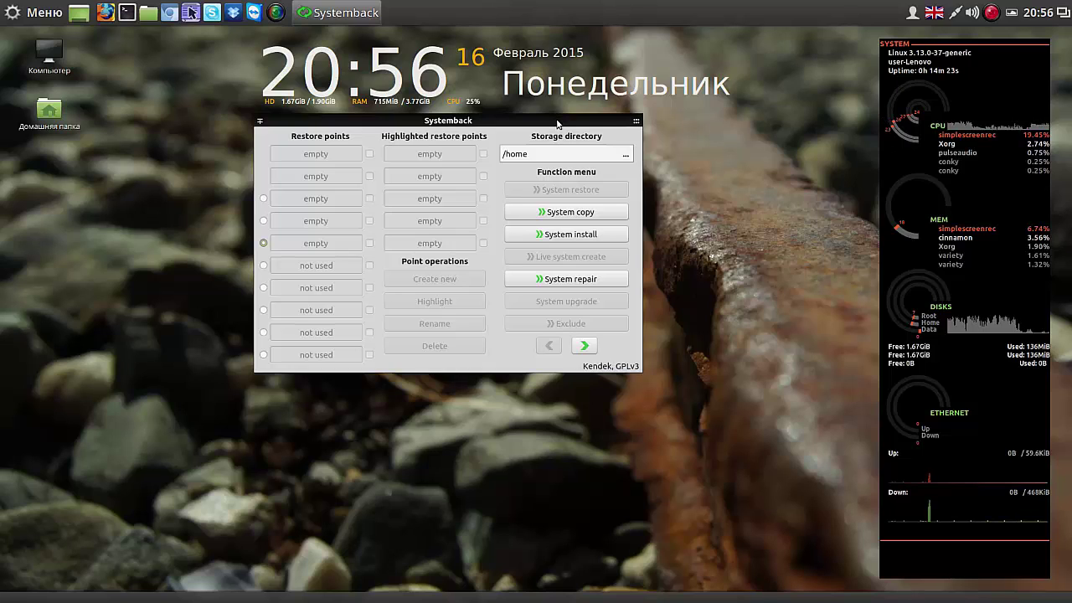
{"action": "left_click", "coordinate": [992, 13]}
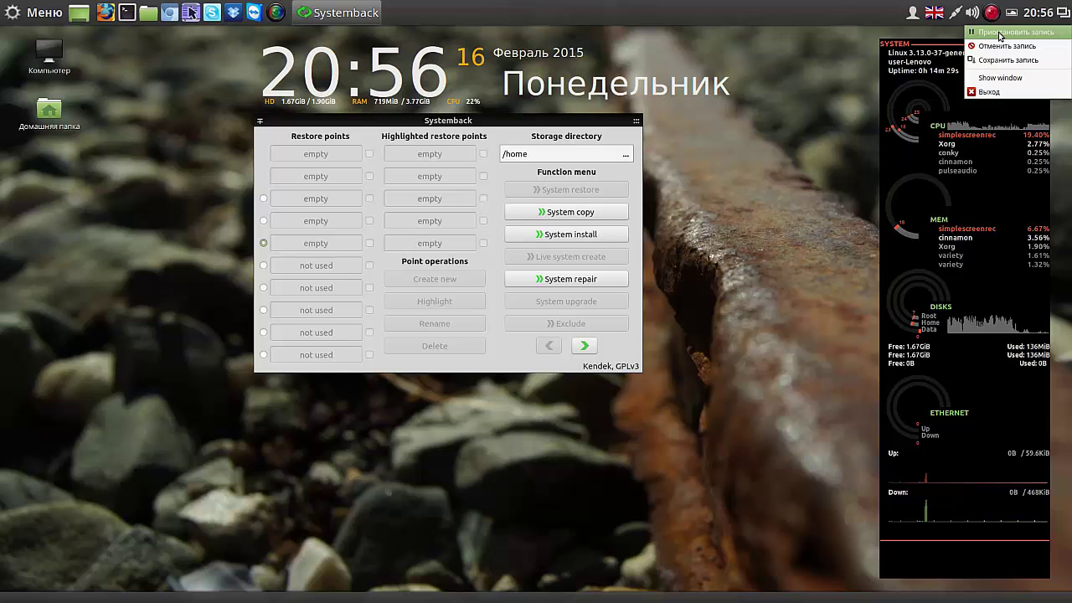
{"action": "left_click", "coordinate": [999, 36]}
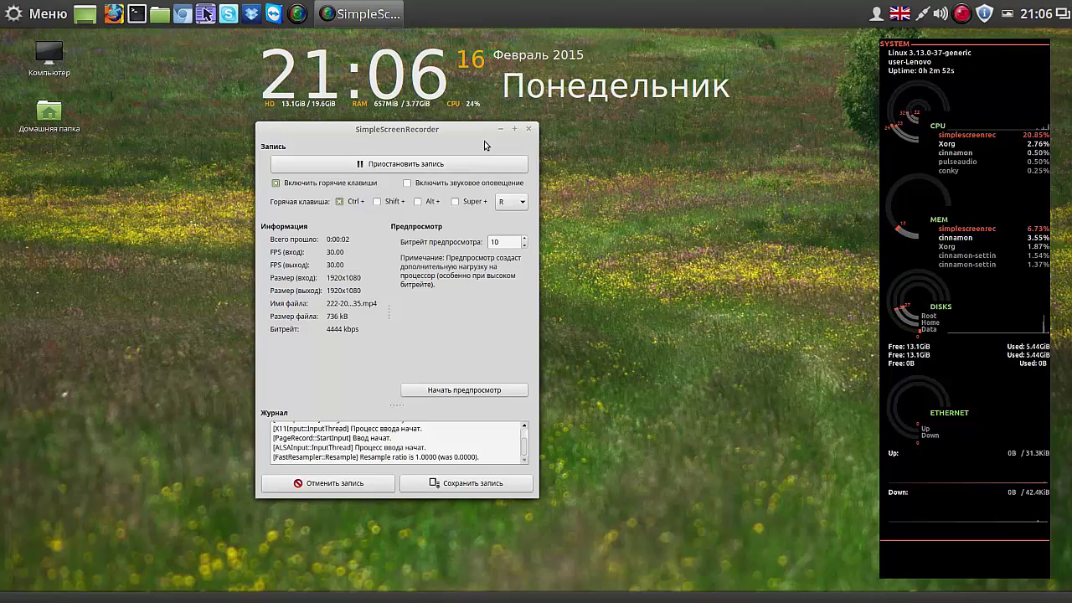
Step: Minimize the SimpleScreenRecorder window to leave the bare desktop visible
{"action": "left_click", "coordinate": [500, 129]}
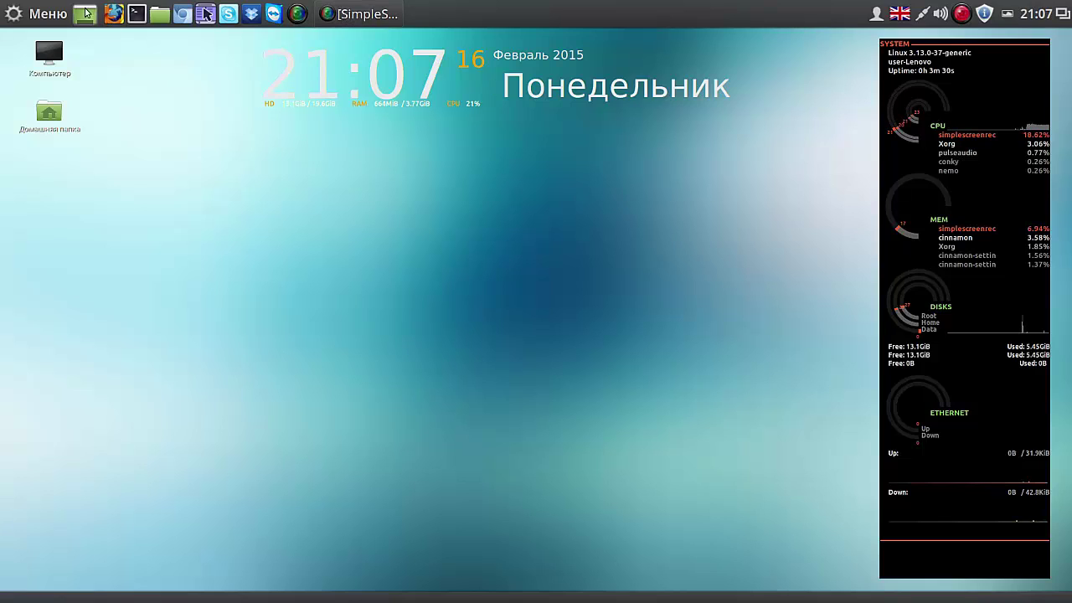
Step: Turn off the Seamod system monitor widget in Conky Manager
{"action": "left_click", "coordinate": [53, 21]}
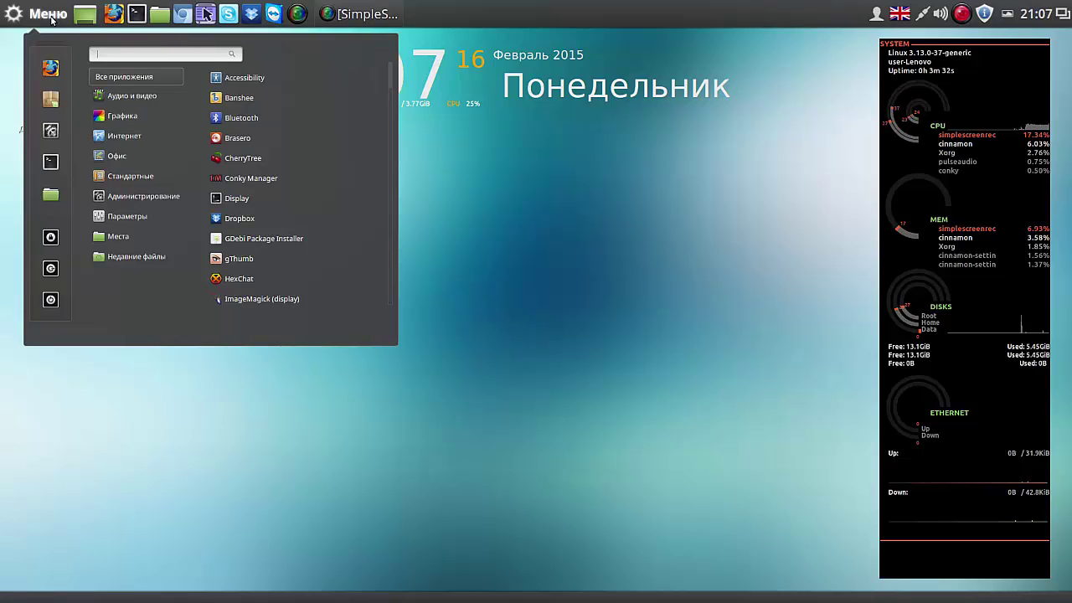
{"action": "left_click", "coordinate": [266, 178]}
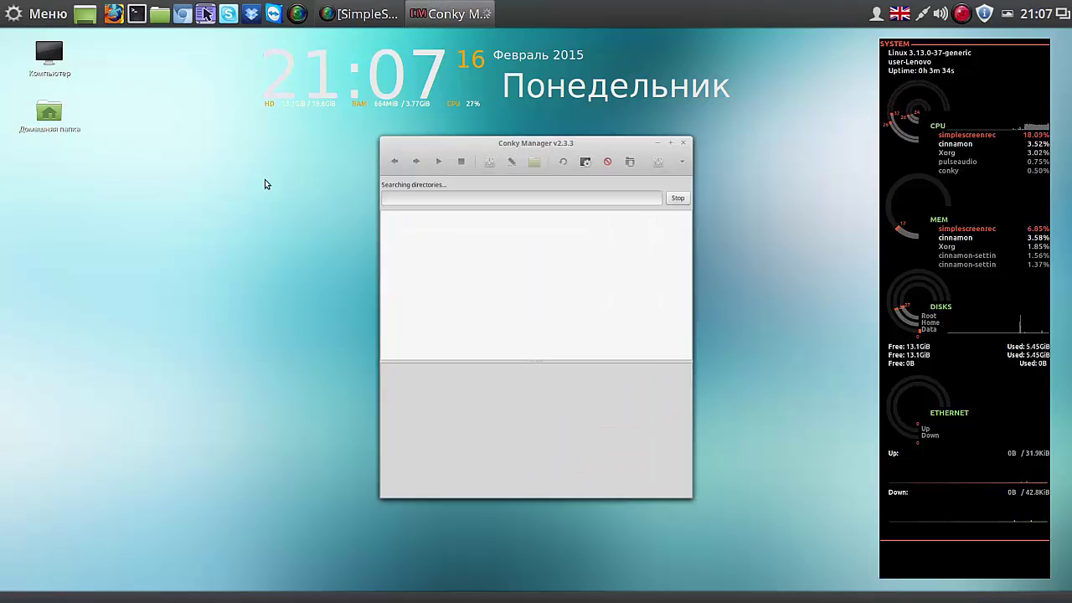
{"action": "left_click", "coordinate": [378, 204]}
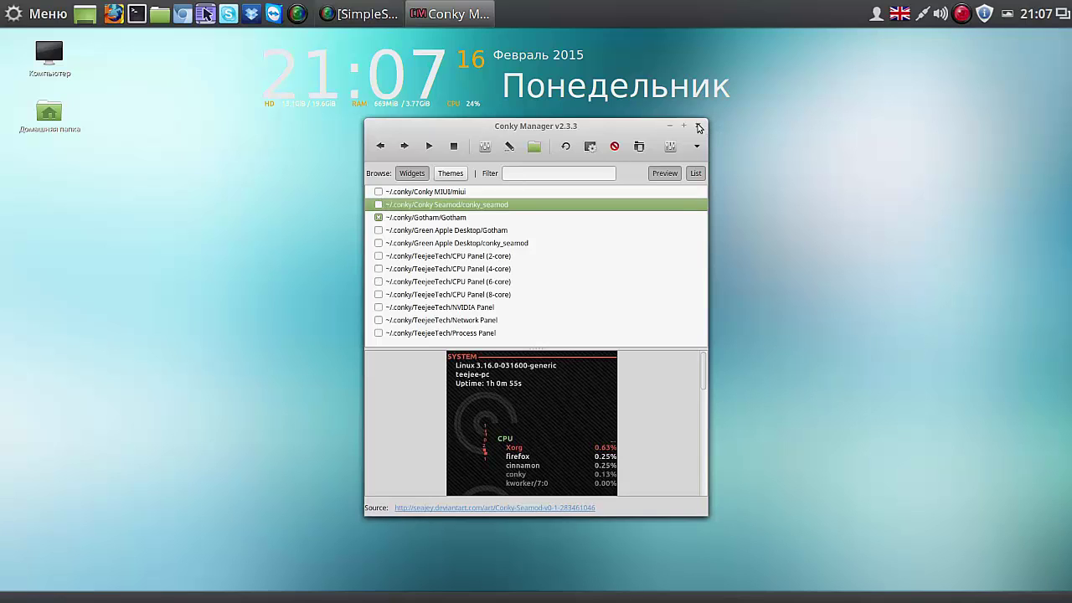
{"action": "left_click", "coordinate": [700, 127]}
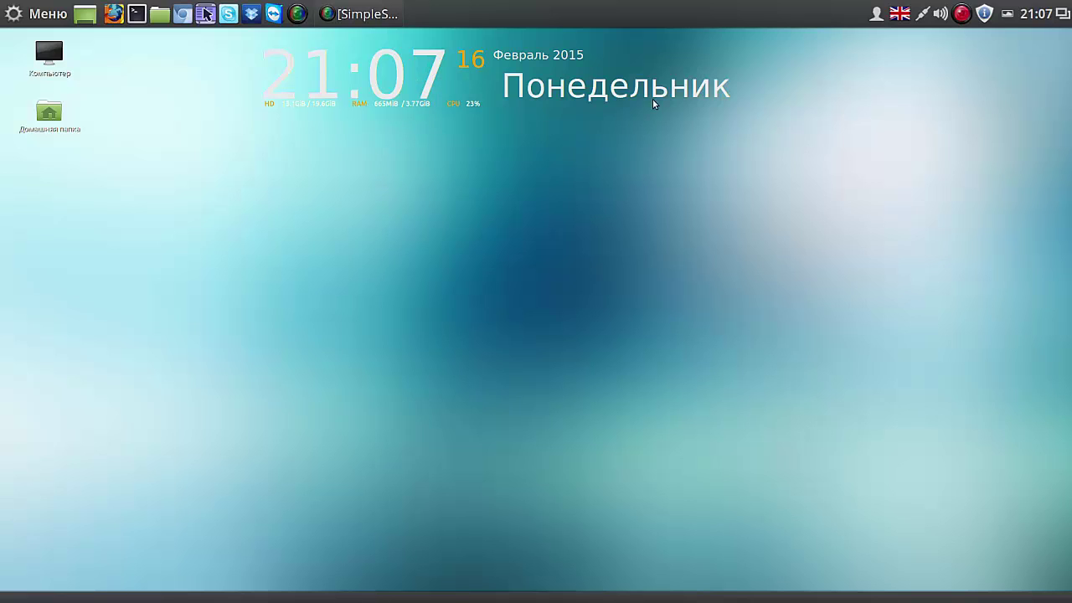
Step: Set the Gotham clock widget's alignment to Top Right and apply it
{"action": "left_click", "coordinate": [44, 14]}
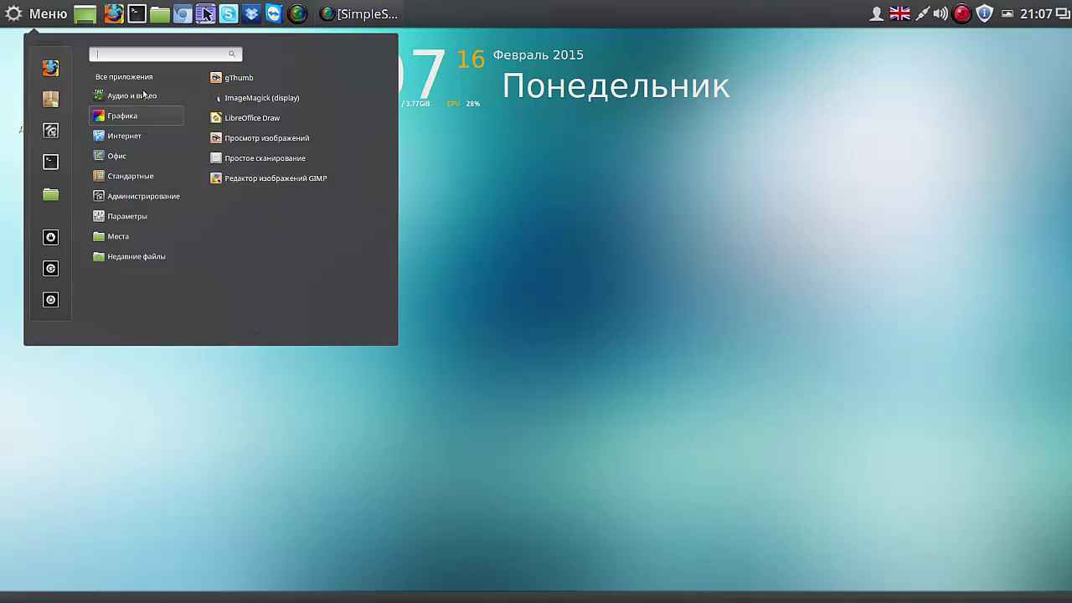
{"action": "left_click", "coordinate": [236, 178]}
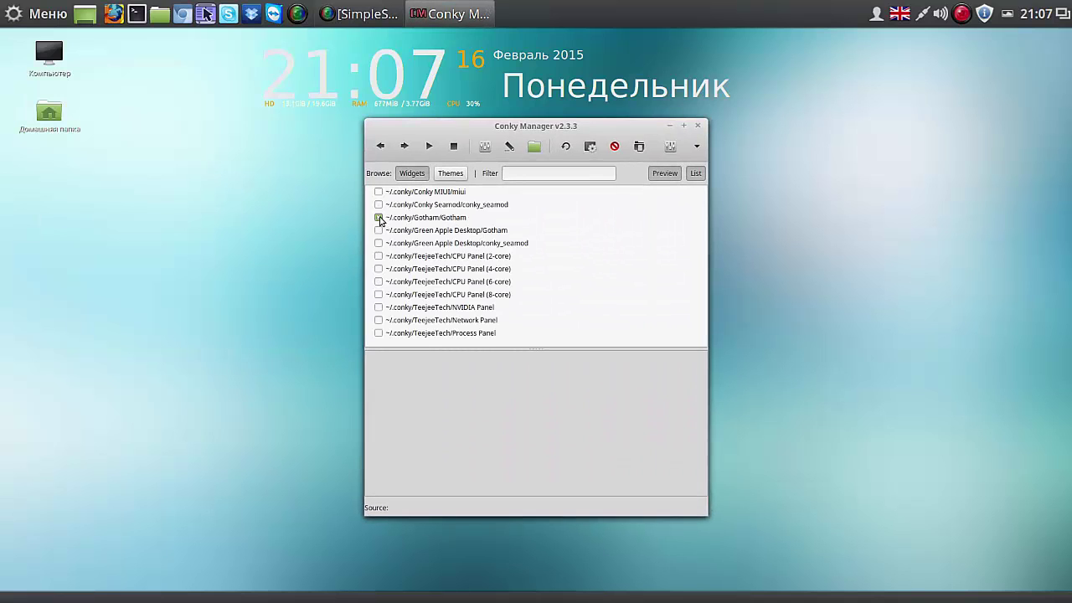
{"action": "left_click", "coordinate": [379, 218]}
{"action": "left_click", "coordinate": [485, 147]}
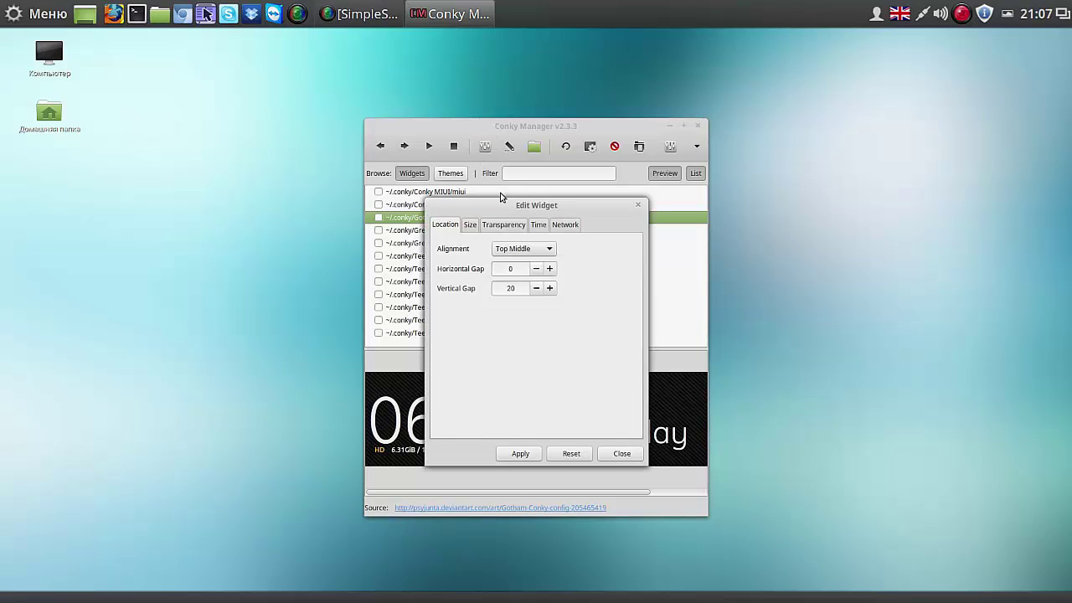
{"action": "left_click", "coordinate": [550, 251]}
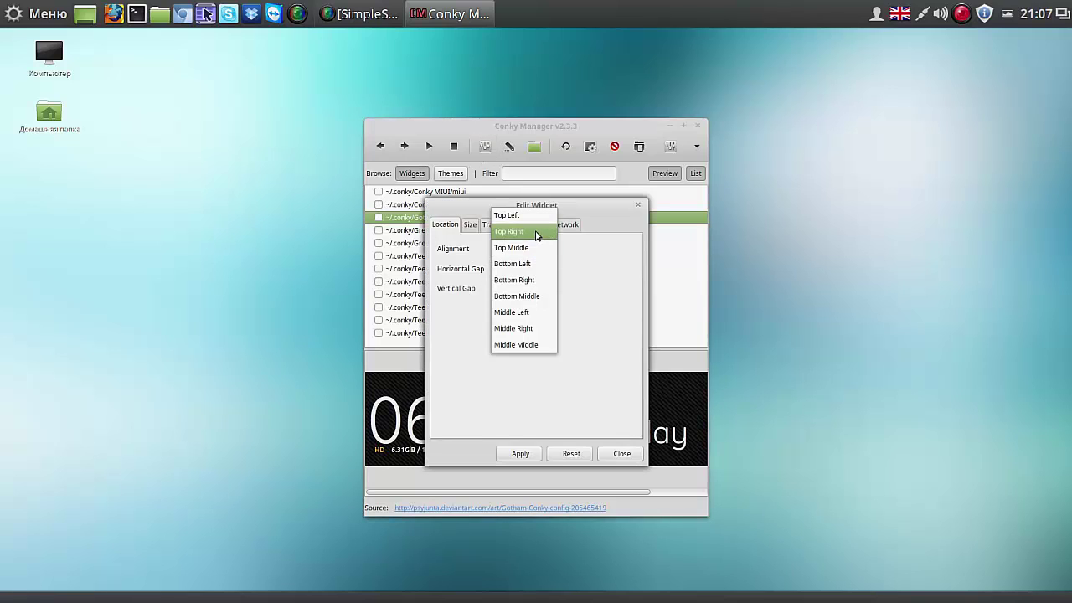
{"action": "left_click", "coordinate": [539, 233]}
{"action": "left_click", "coordinate": [521, 454]}
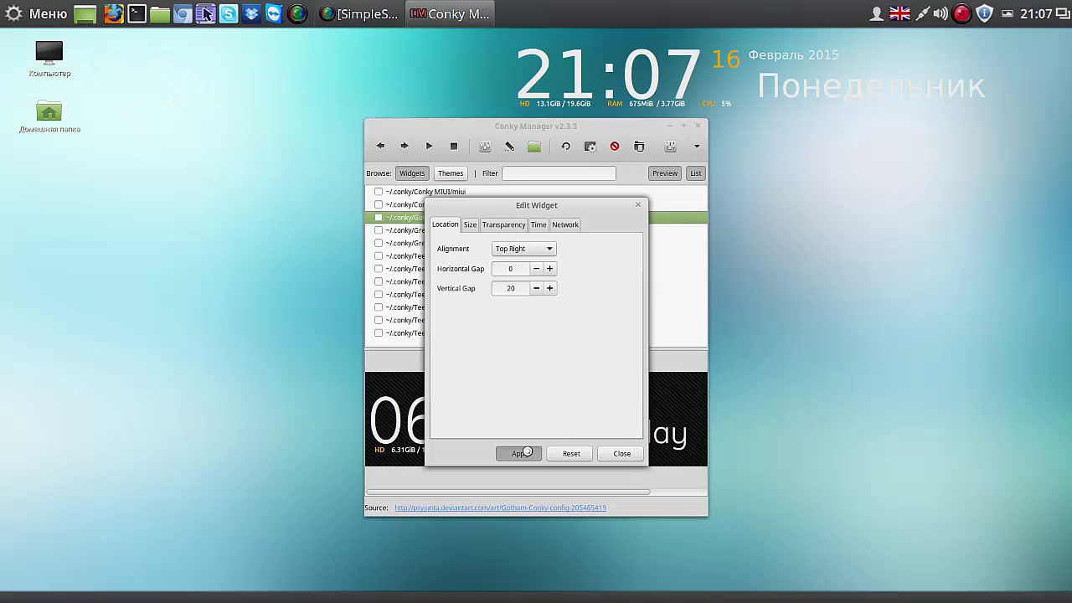
{"action": "left_click", "coordinate": [624, 454]}
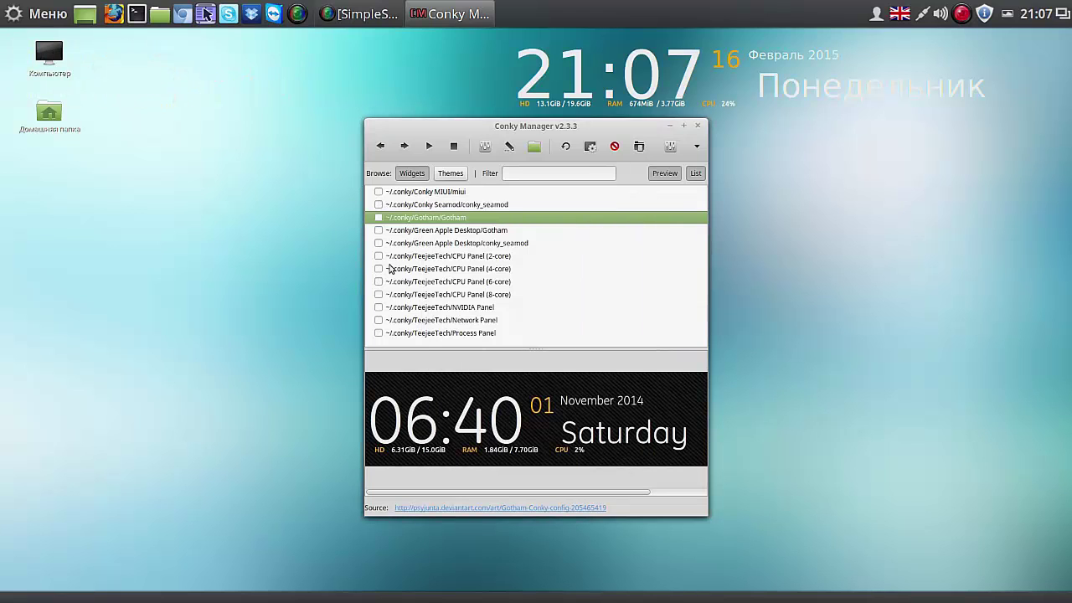
{"action": "left_click", "coordinate": [378, 218]}
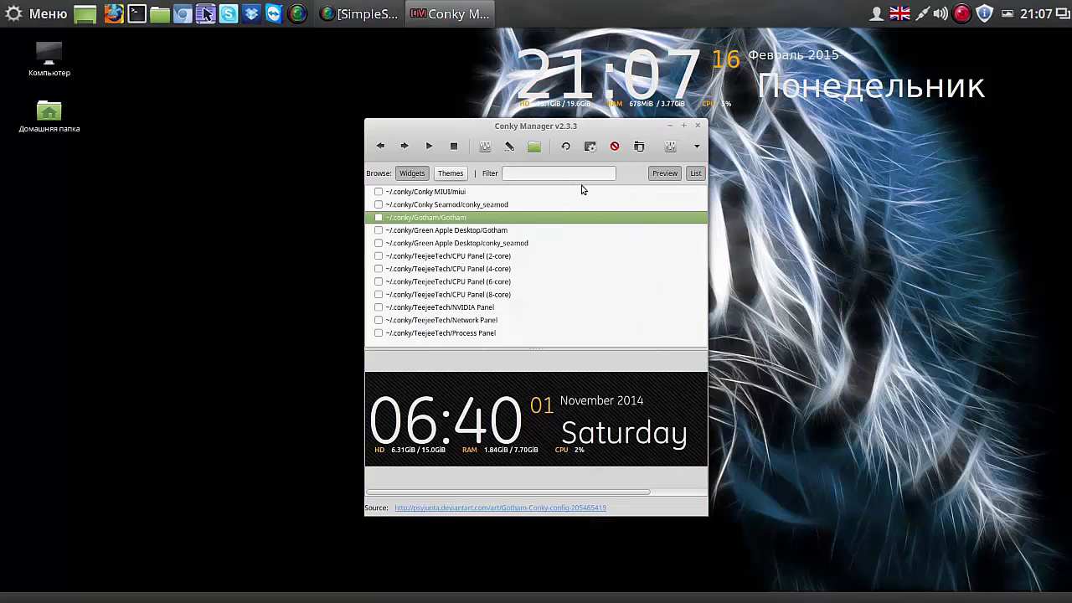
{"action": "left_click", "coordinate": [700, 127]}
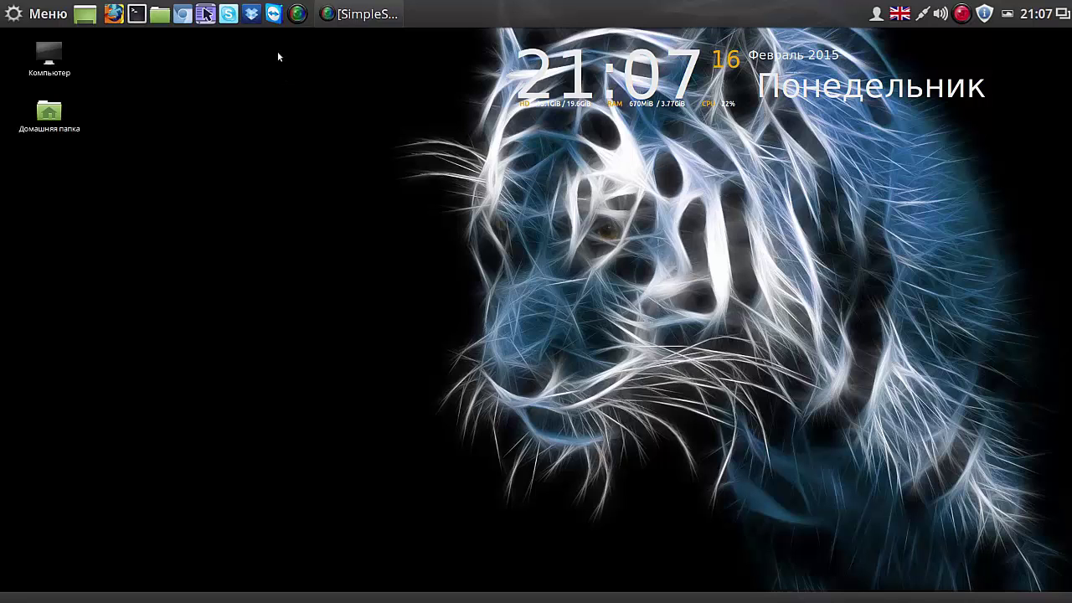
{"action": "left_click", "coordinate": [56, 16]}
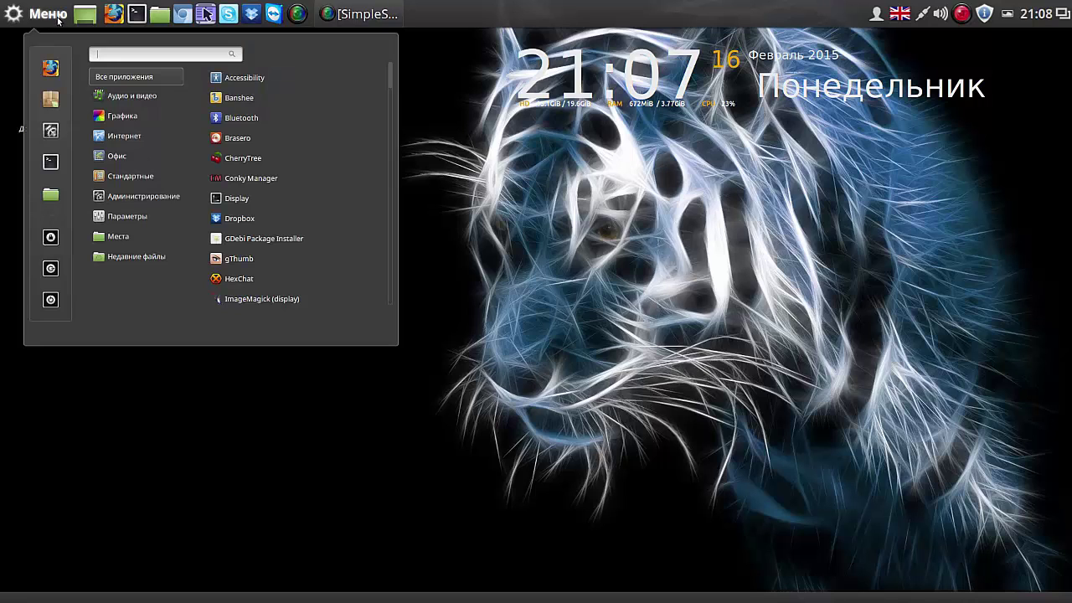
{"action": "mouse_move", "coordinate": [133, 97]}
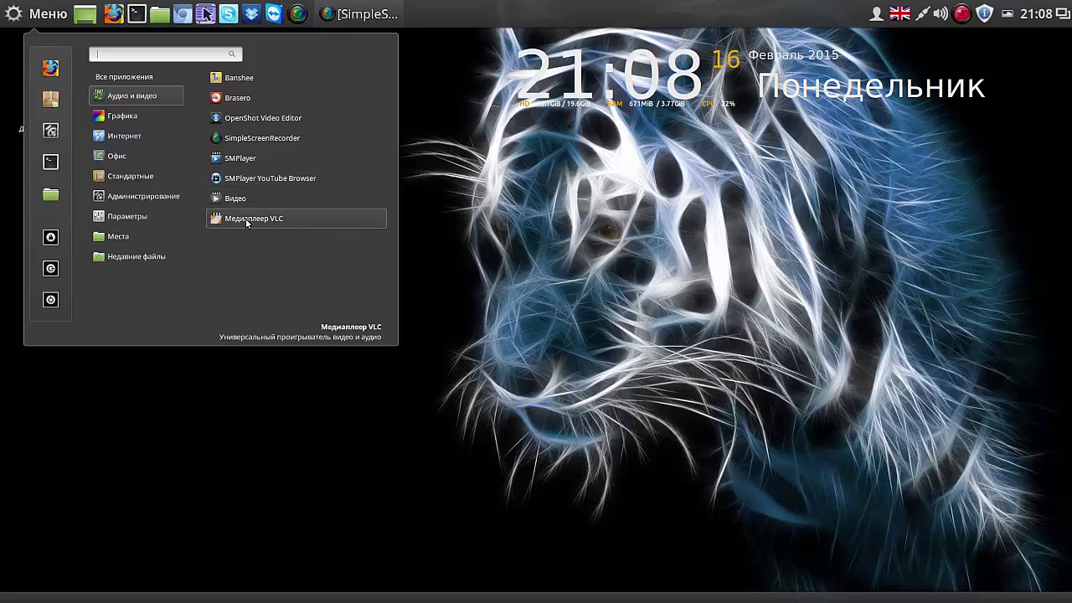
{"action": "mouse_move", "coordinate": [124, 118]}
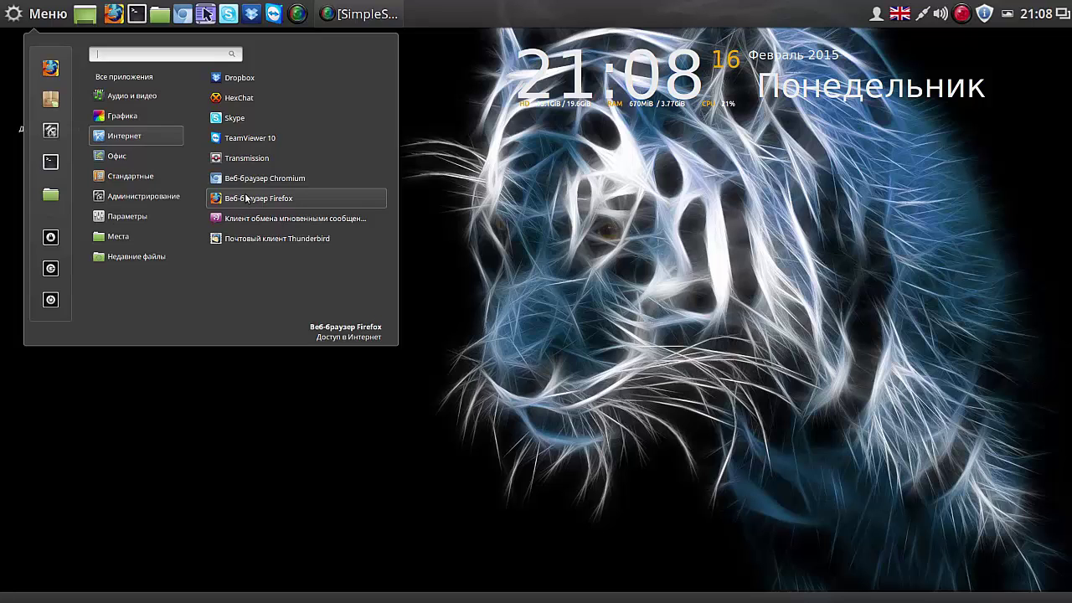
{"action": "mouse_move", "coordinate": [130, 159]}
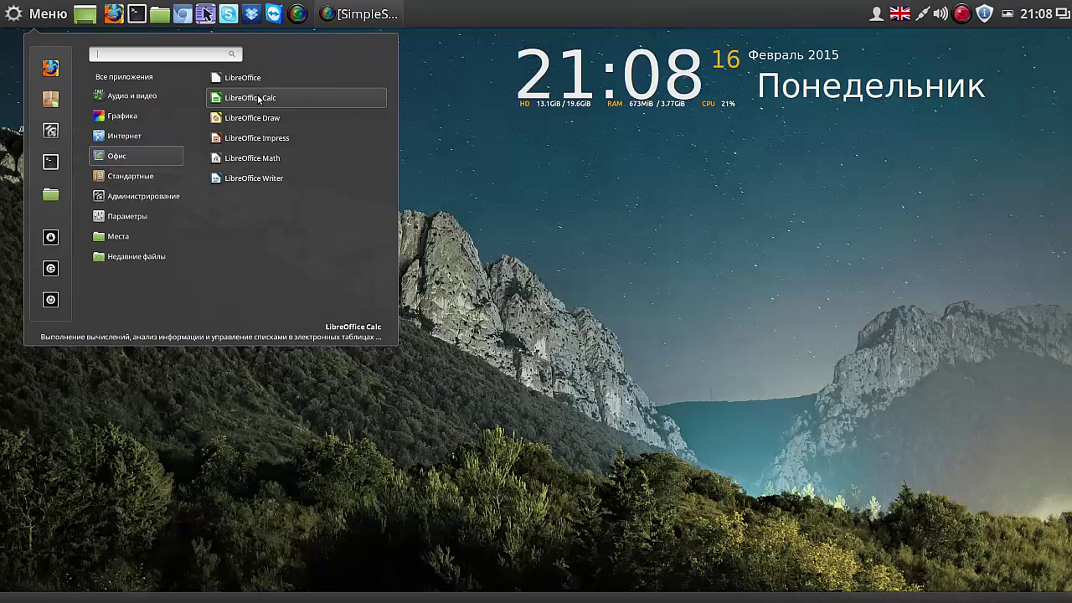
{"action": "mouse_move", "coordinate": [126, 178]}
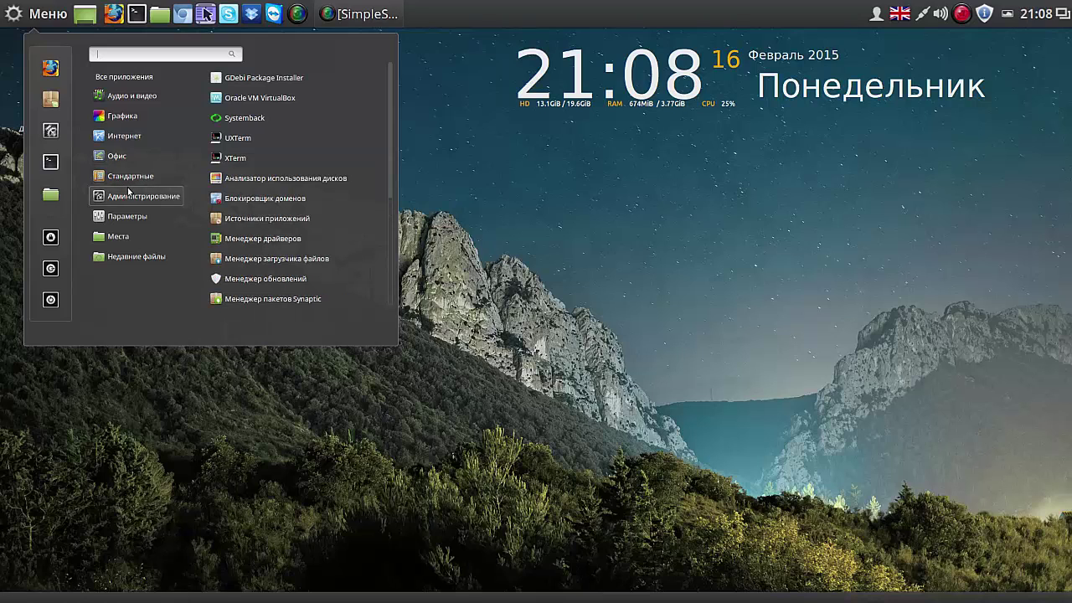
{"action": "mouse_move", "coordinate": [127, 238]}
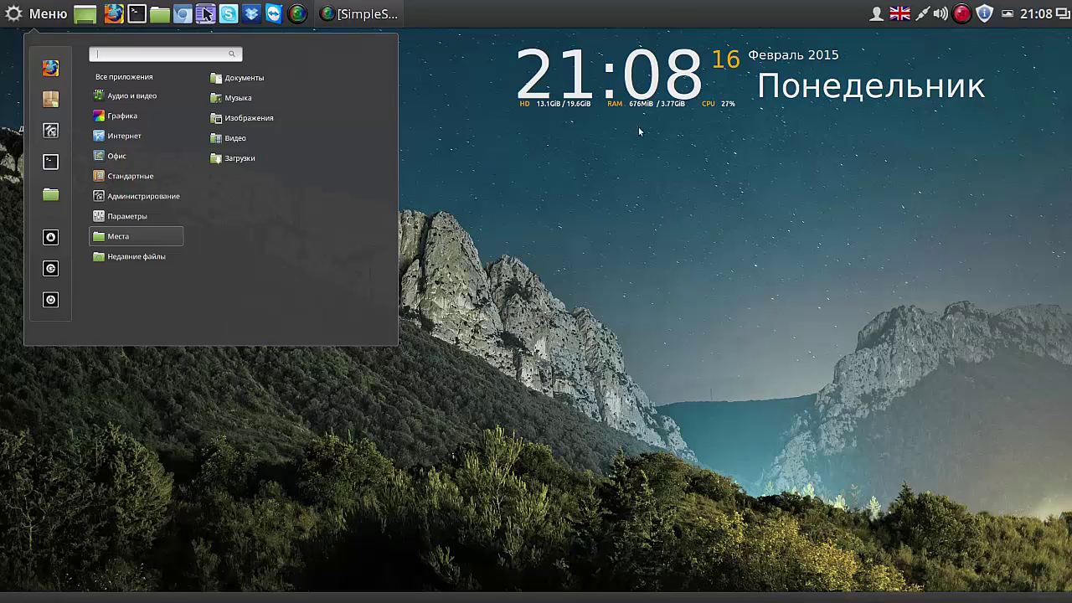
{"action": "left_click", "coordinate": [672, 8]}
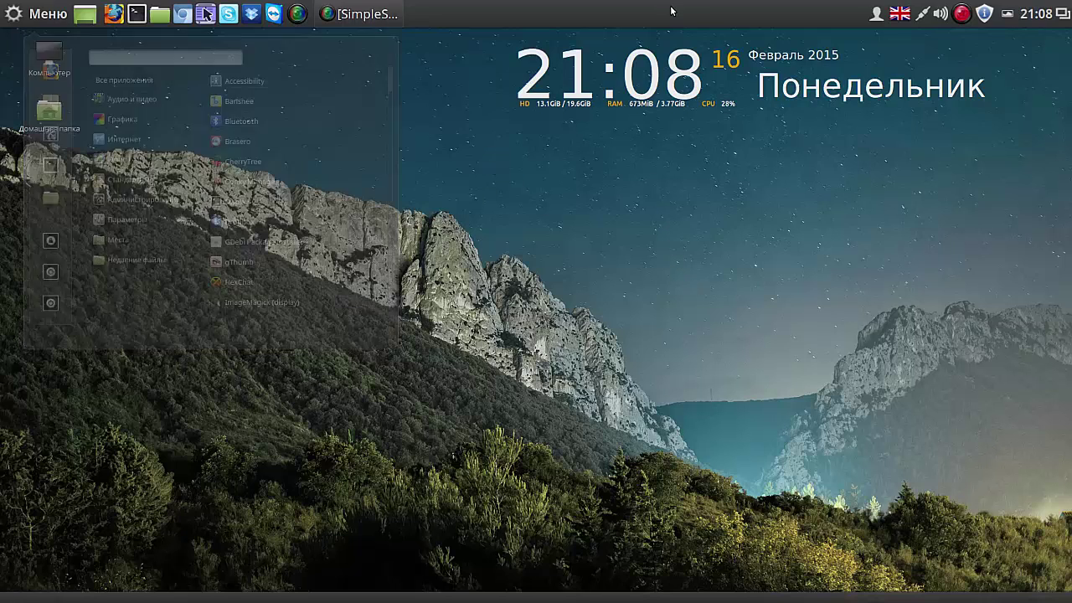
Step: Set the pug-peering-over-a-table photo as wallpaper from Variety's thumbnail strip, then hide the strip
{"action": "left_click", "coordinate": [1007, 15]}
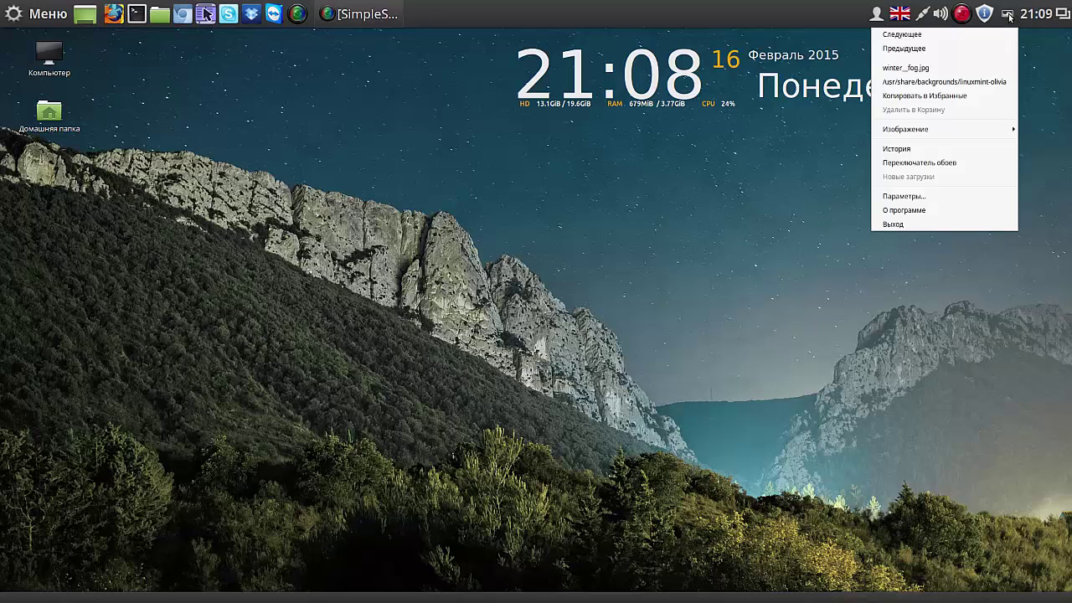
{"action": "left_click", "coordinate": [943, 163]}
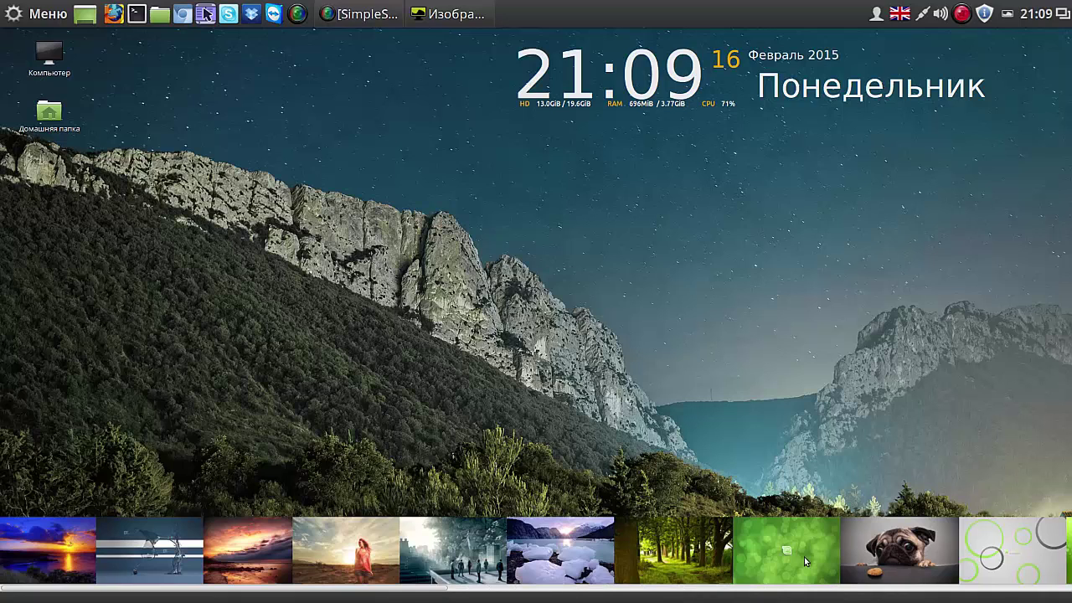
{"action": "scroll", "coordinate": [882, 559], "scroll_direction": "down", "scroll_amount": 3}
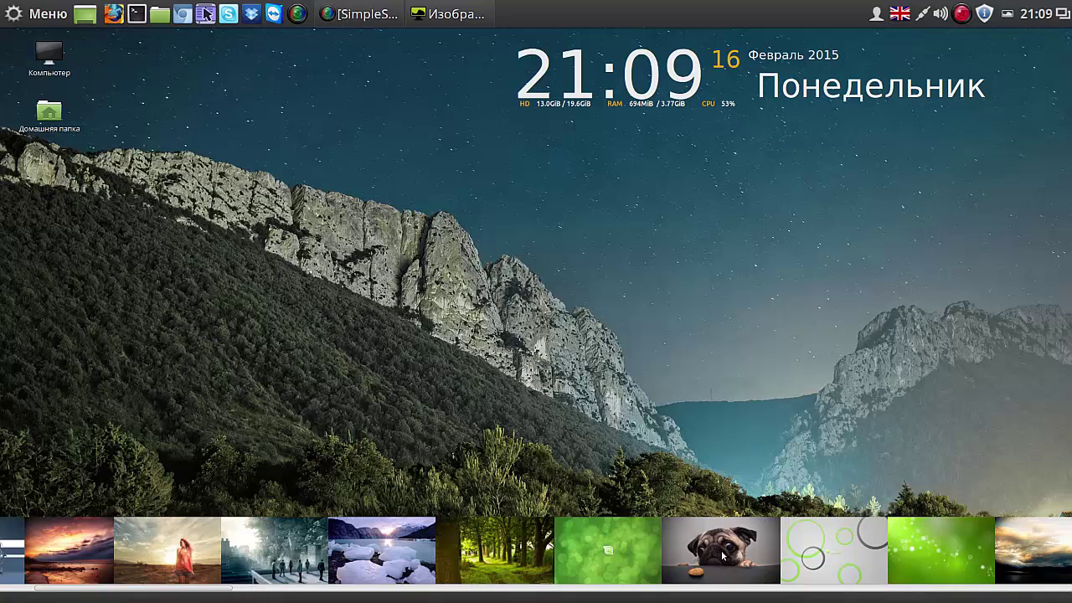
{"action": "left_click", "coordinate": [723, 556]}
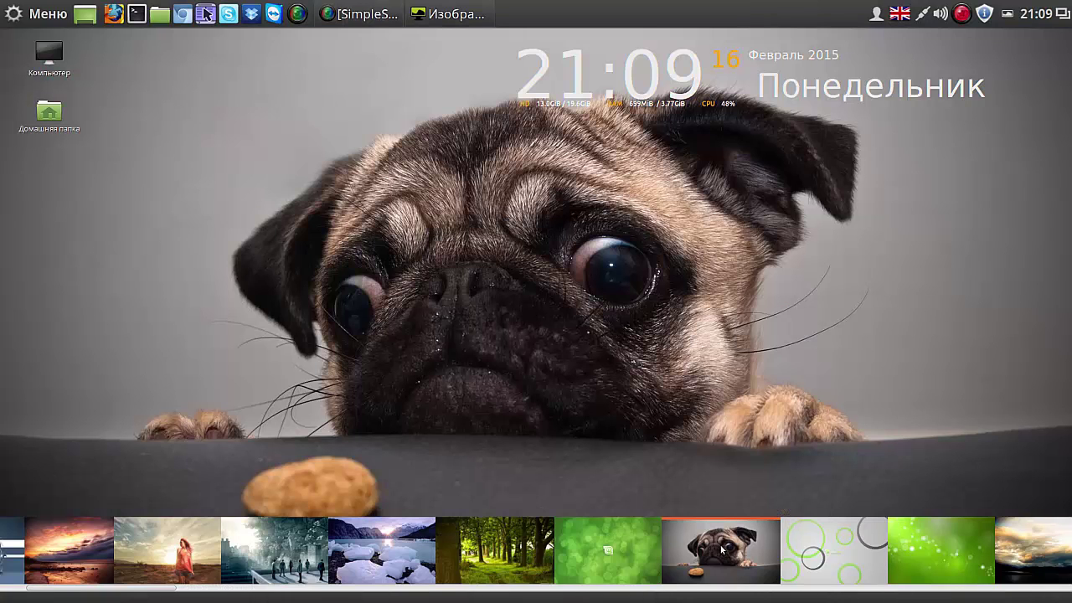
{"action": "left_click", "coordinate": [1010, 14]}
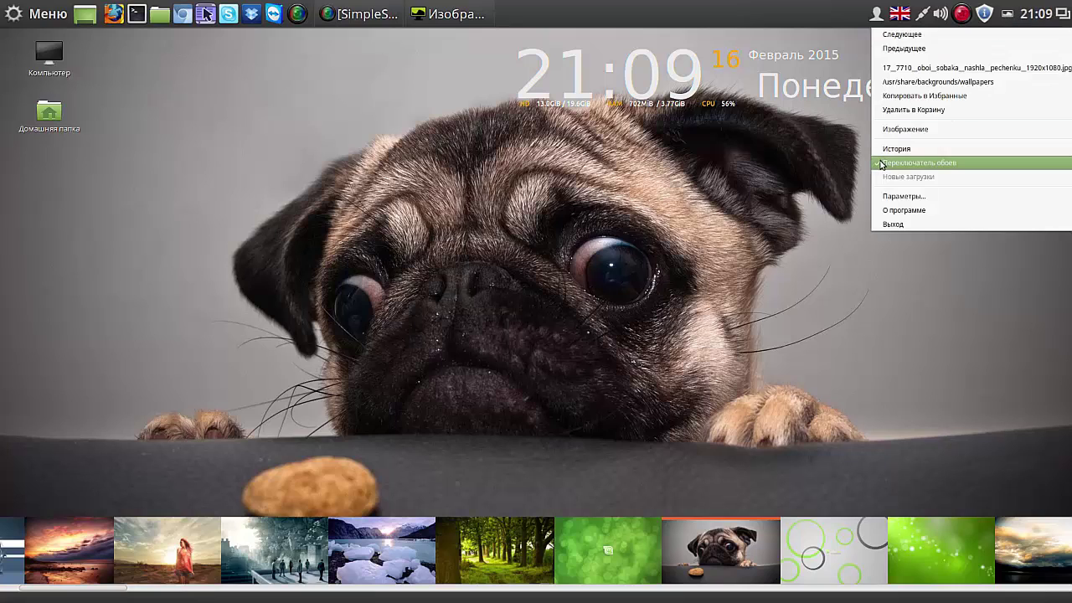
{"action": "left_click", "coordinate": [878, 162]}
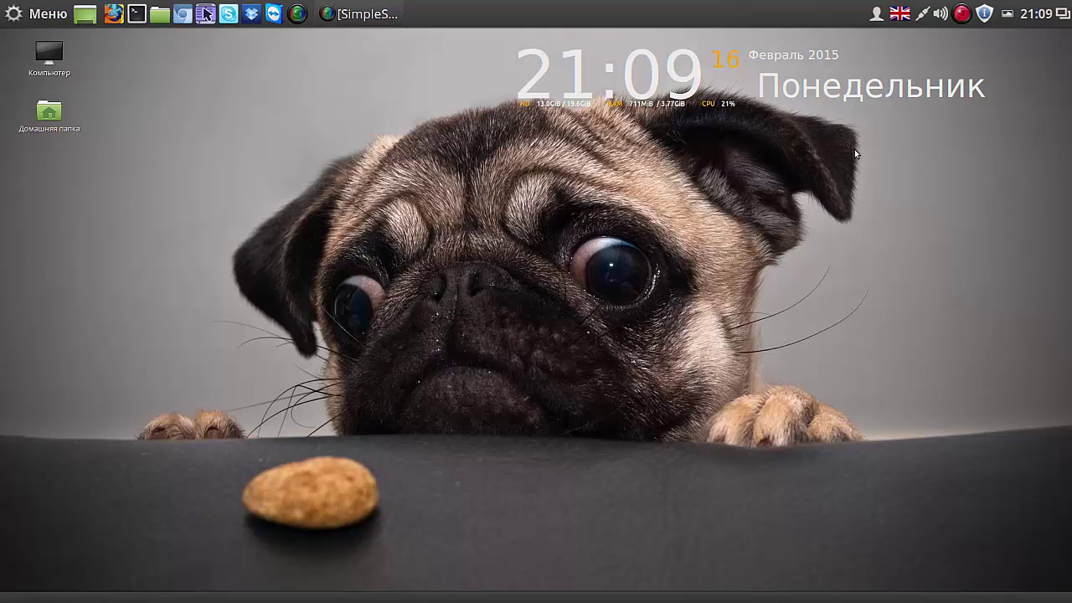
Step: Open the Детали учётной записи window from the user menu
{"action": "left_click", "coordinate": [876, 15]}
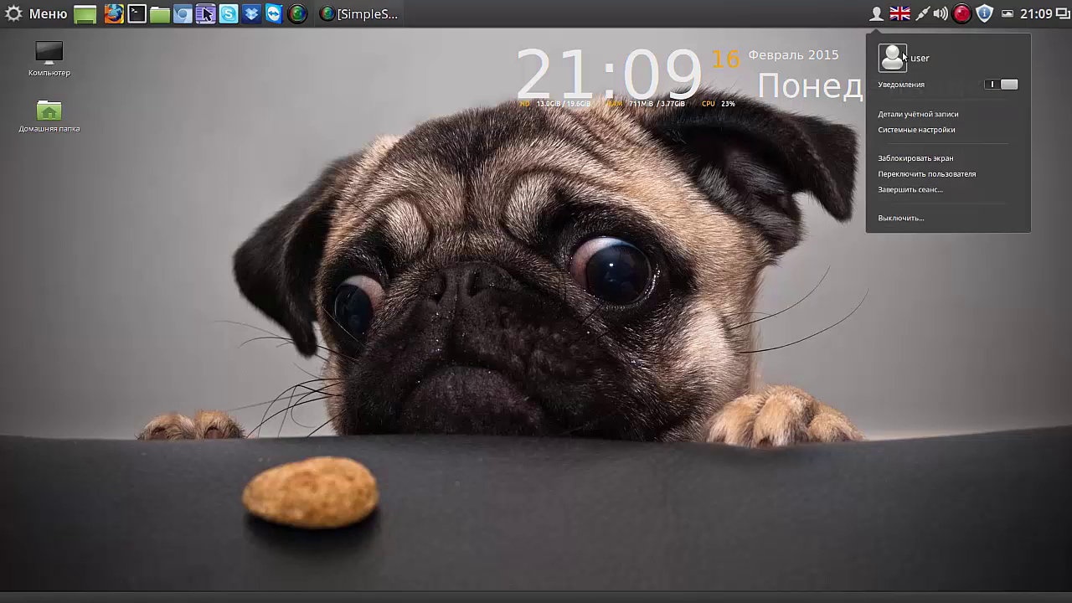
{"action": "left_click", "coordinate": [916, 114]}
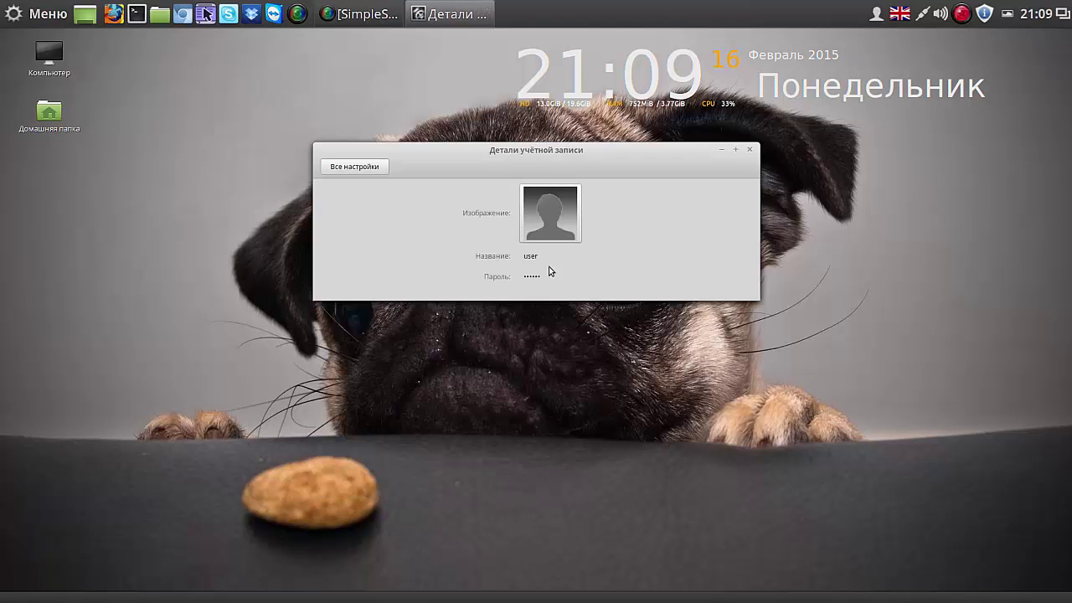
{"action": "left_click", "coordinate": [545, 258]}
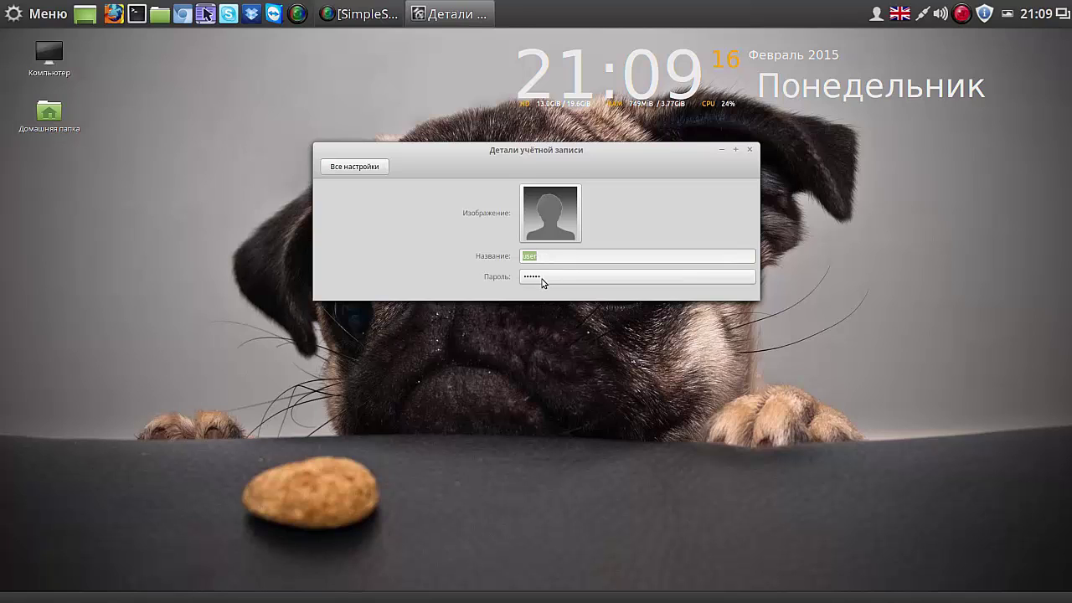
Step: Fill in the change-password dialog with visible characters, then cancel without changing the password
{"action": "left_click", "coordinate": [541, 282]}
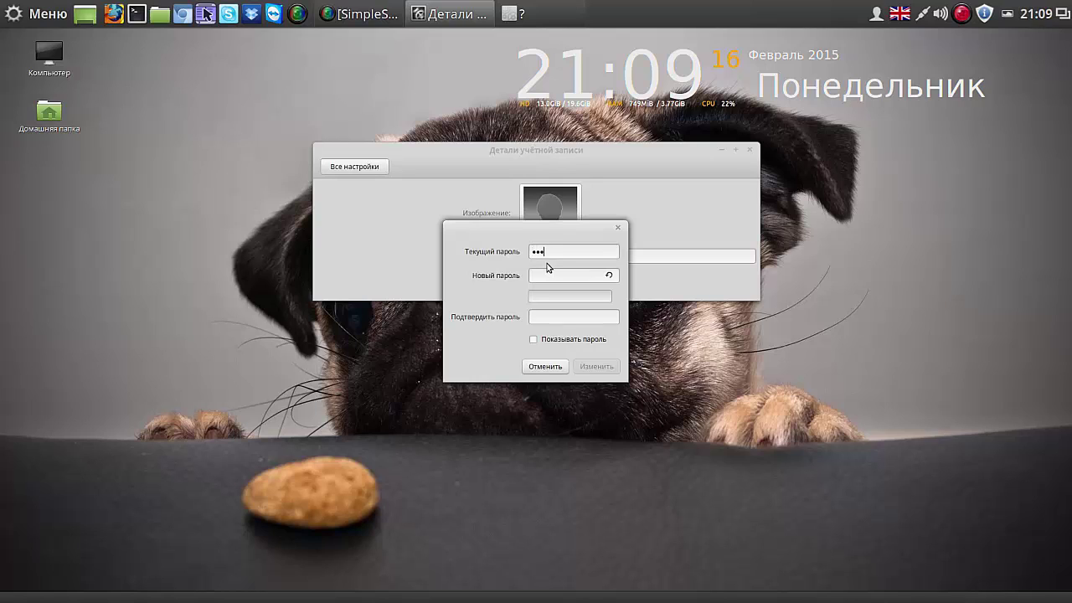
{"action": "type", "text": "a"}
{"action": "left_click", "coordinate": [532, 339]}
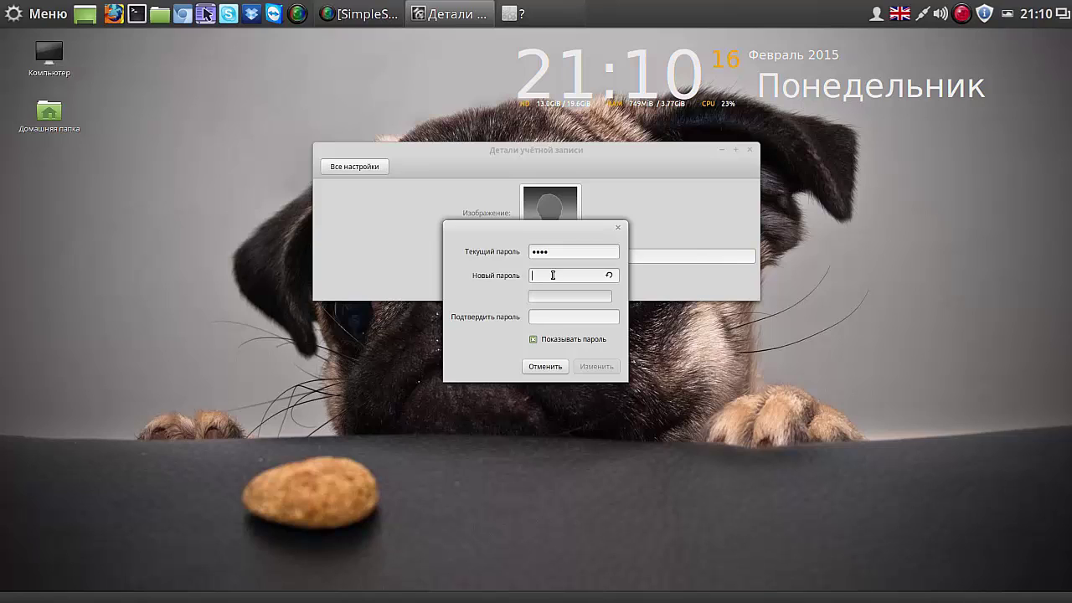
{"action": "type", "text": "11111"}
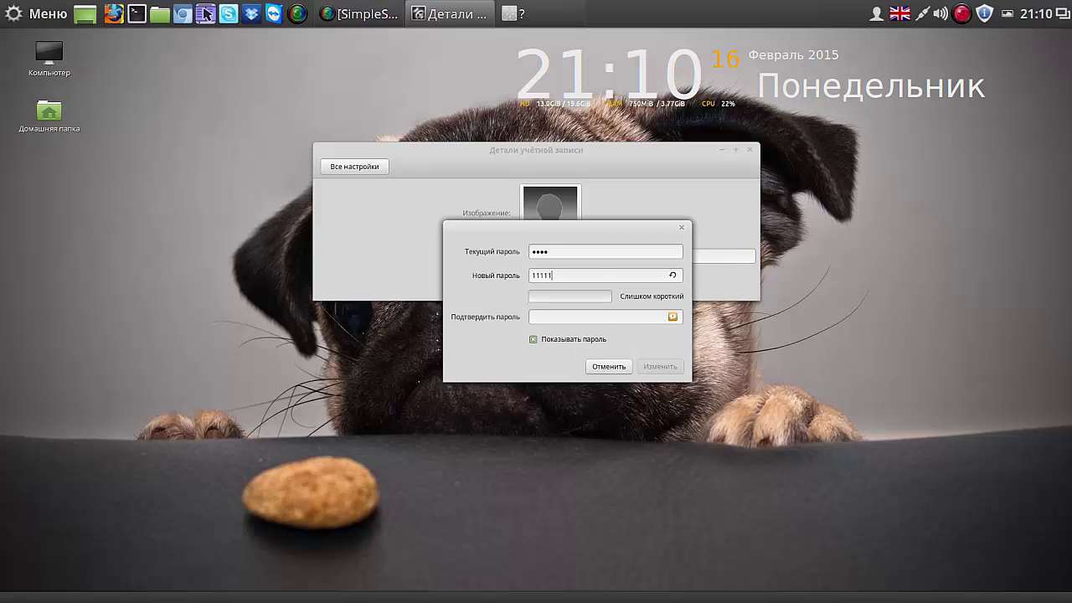
{"action": "type", "text": "22222"}
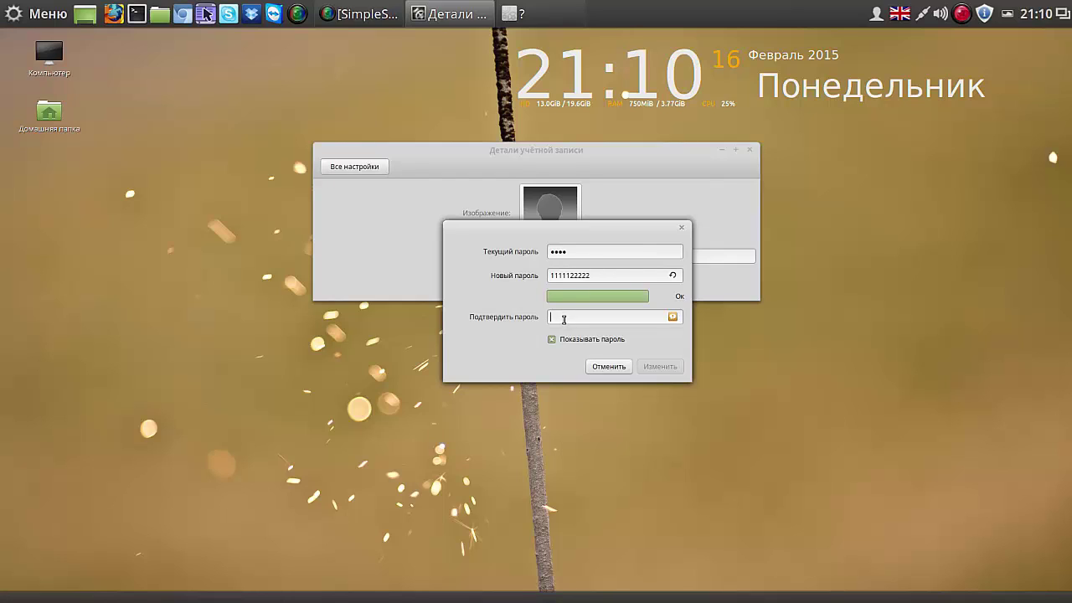
{"action": "type", "text": "1111122222"}
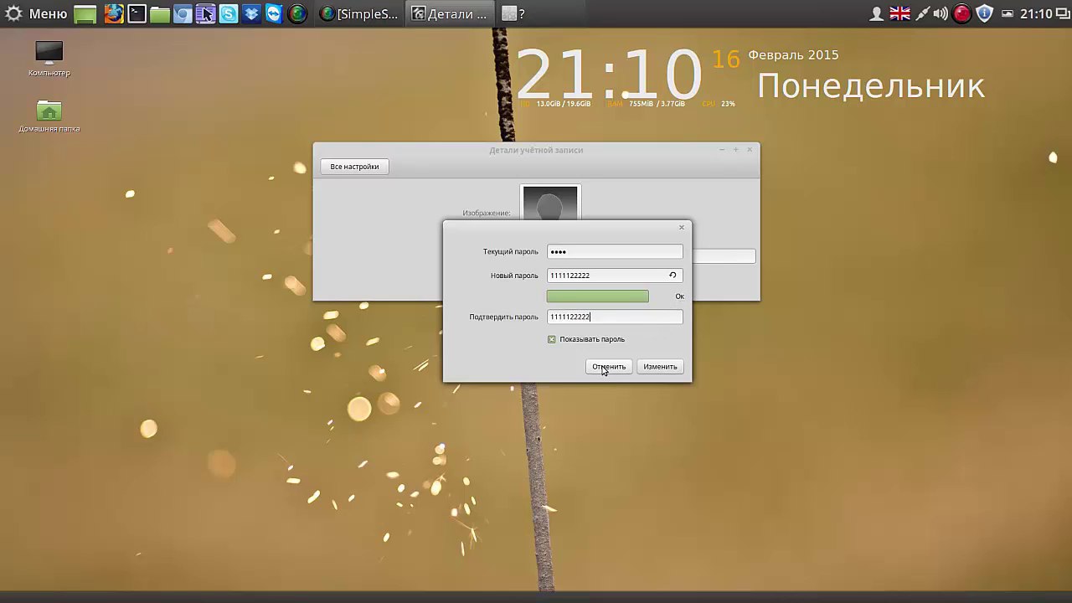
{"action": "left_click", "coordinate": [607, 367]}
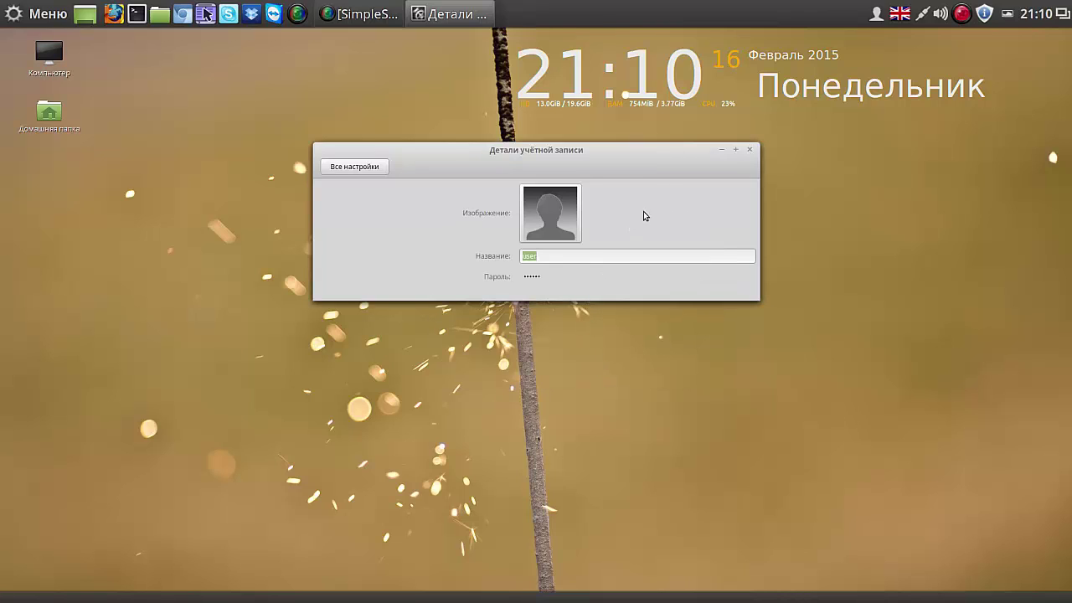
Step: Close Account Details, open Date and Time settings, and unlock them with the account password
{"action": "left_click", "coordinate": [750, 150]}
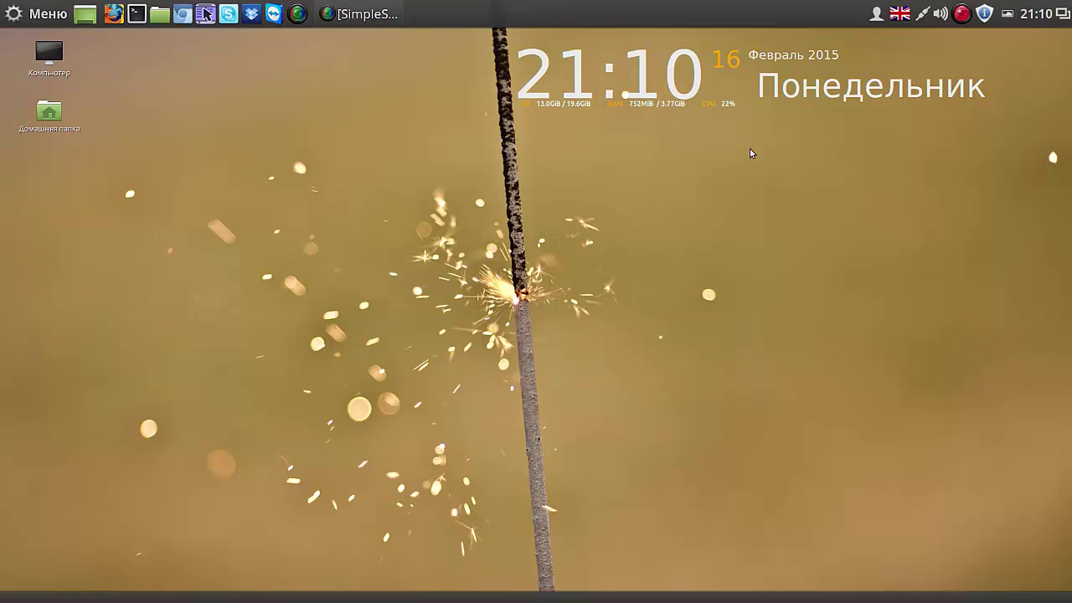
{"action": "left_click", "coordinate": [1030, 16]}
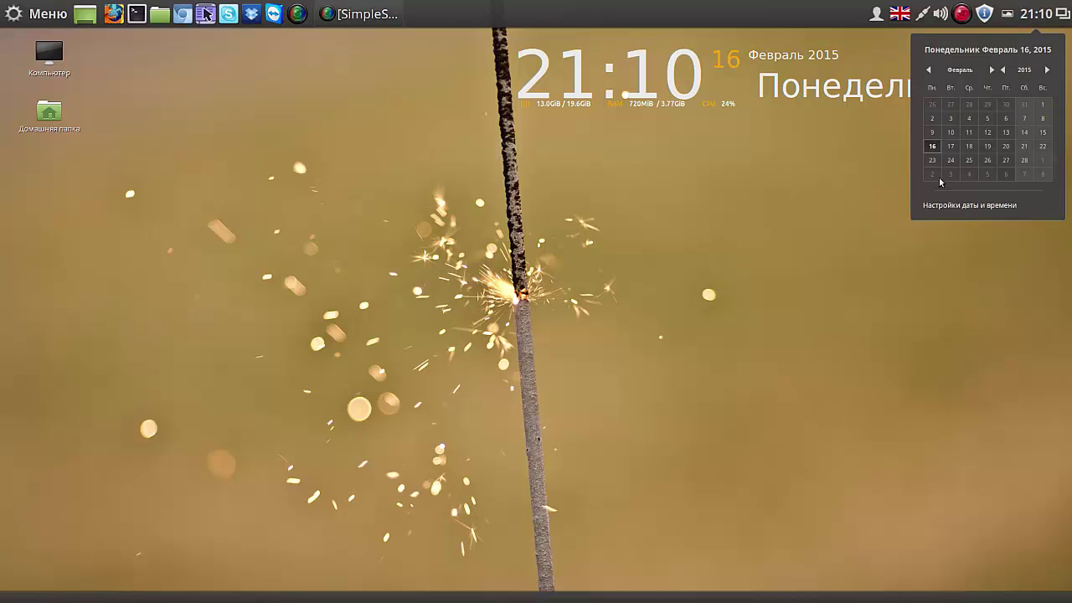
{"action": "left_click", "coordinate": [946, 205]}
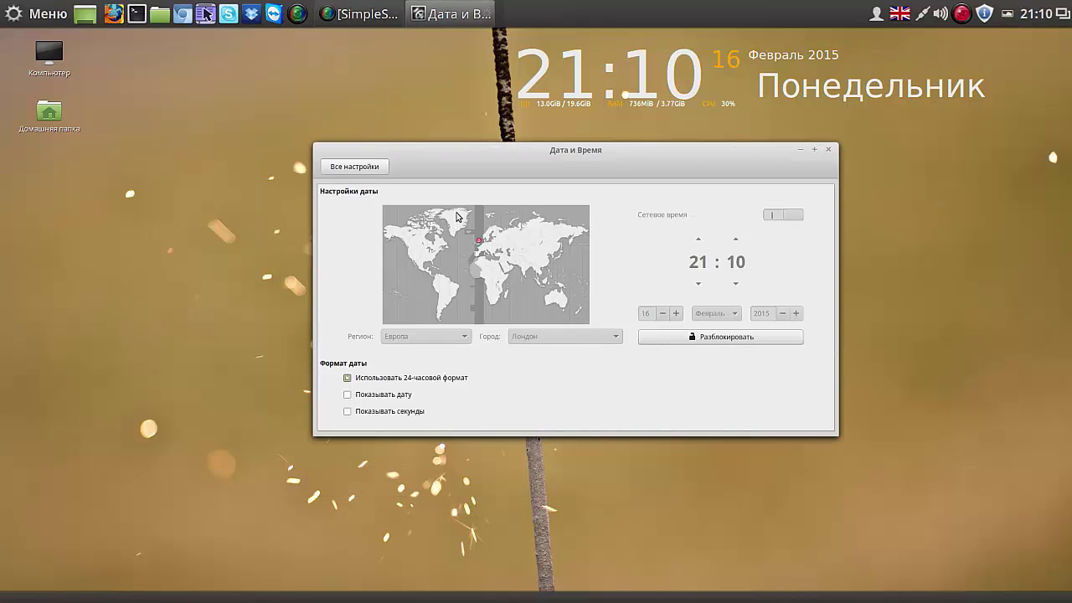
{"action": "left_click_drag", "start_coordinate": [641, 154], "coordinate": [478, 86]}
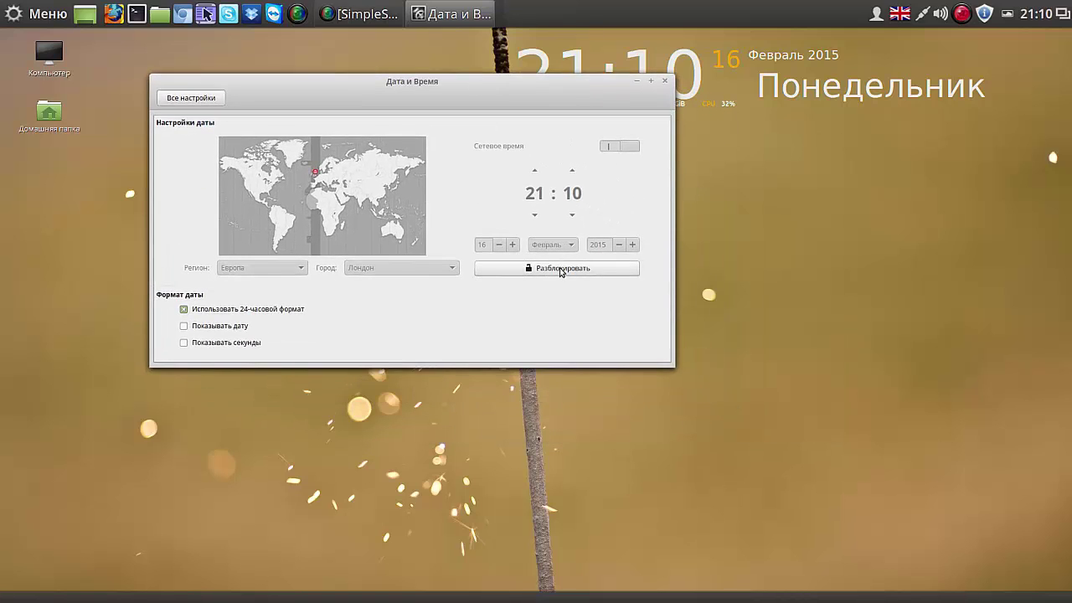
{"action": "left_click", "coordinate": [561, 269]}
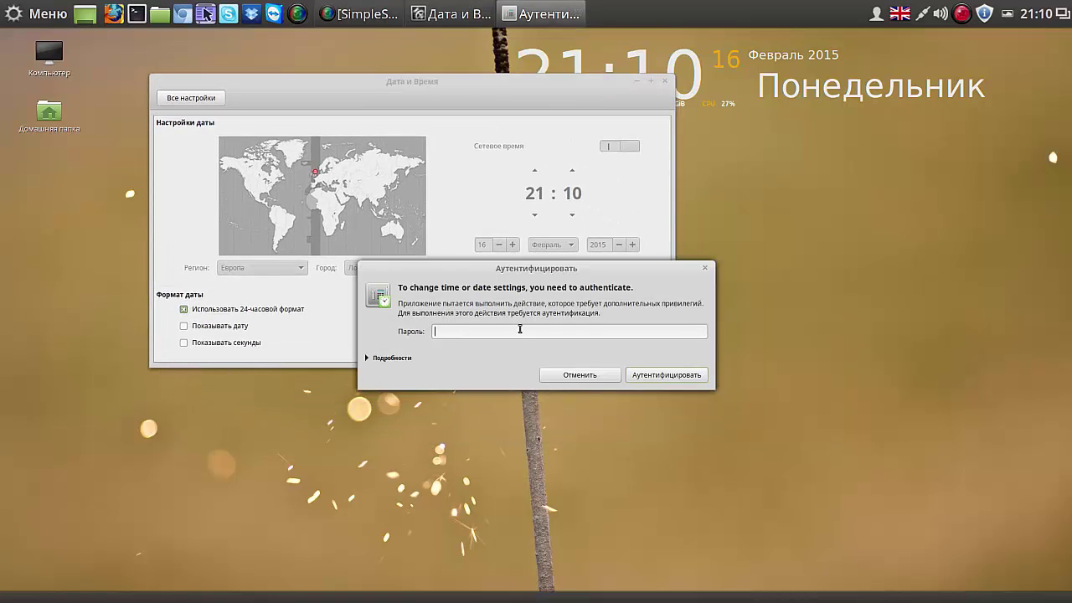
{"action": "type", "text": "••••"}
{"action": "left_click", "coordinate": [668, 374]}
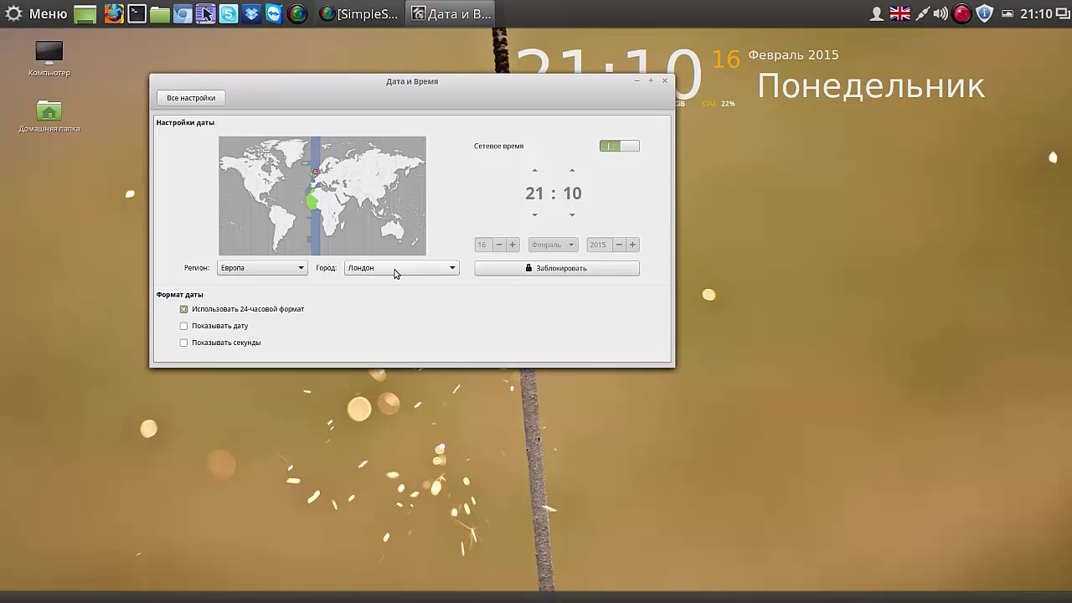
Step: Try several map time zones, then settle on Европа / Остров Мэн, showing 21:11
{"action": "left_click", "coordinate": [333, 174]}
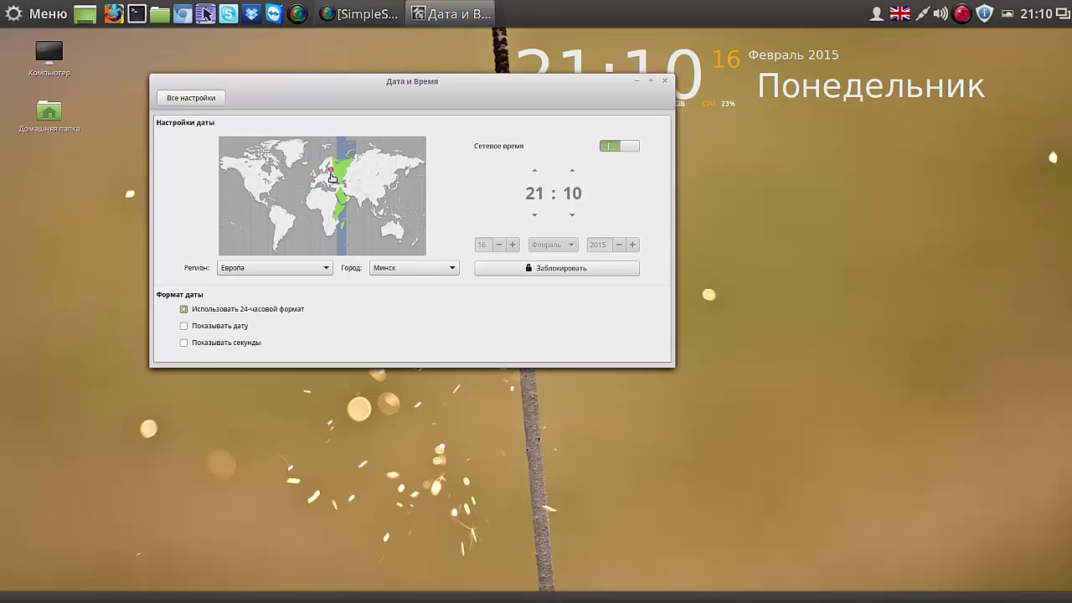
{"action": "left_click", "coordinate": [363, 173]}
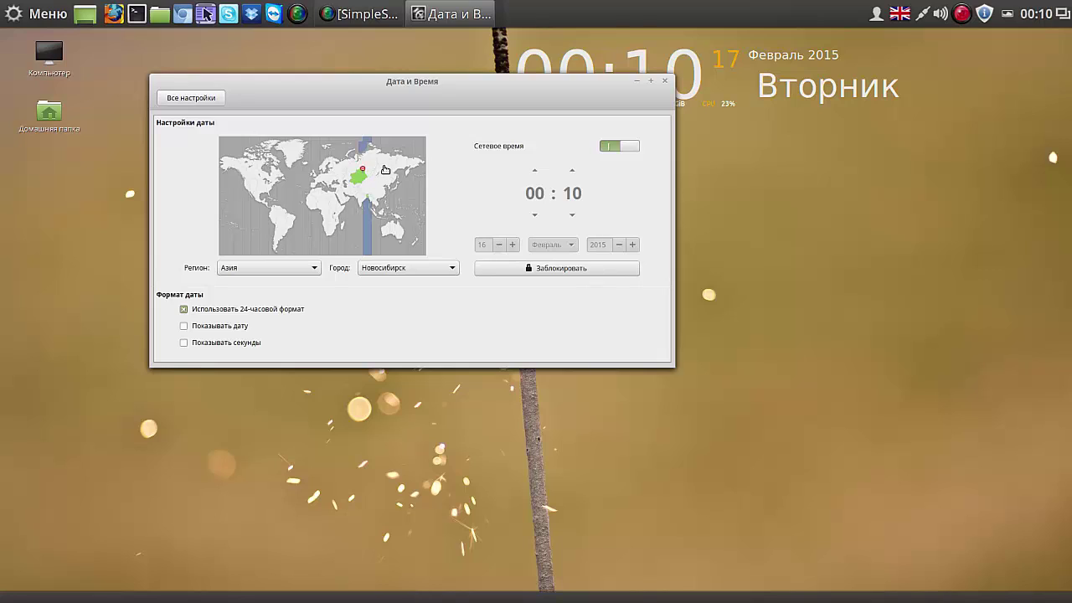
{"action": "left_click", "coordinate": [389, 176]}
{"action": "left_click", "coordinate": [393, 178]}
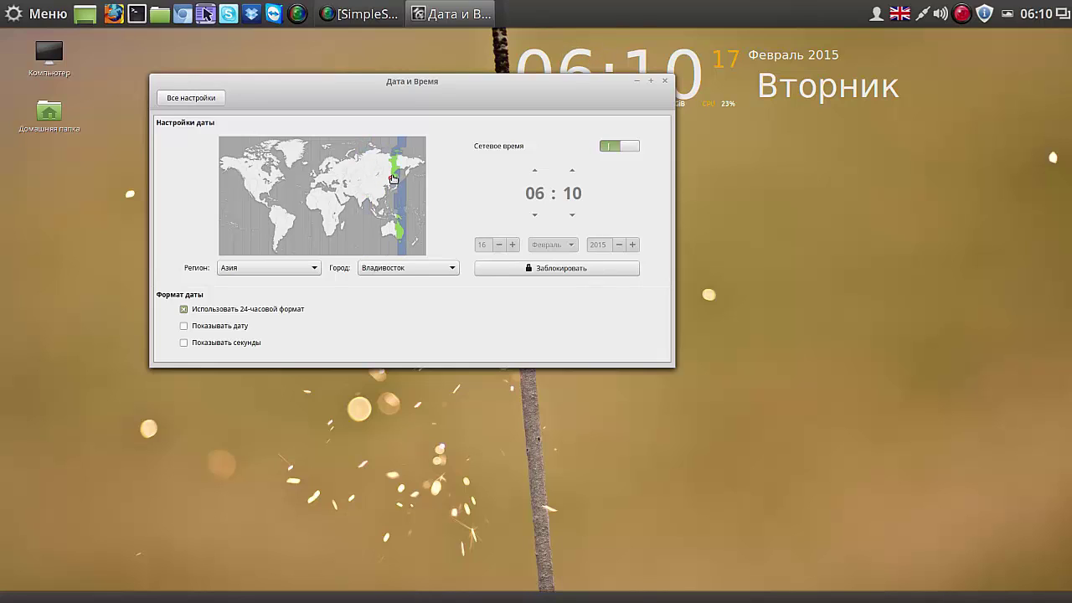
{"action": "left_click", "coordinate": [333, 178]}
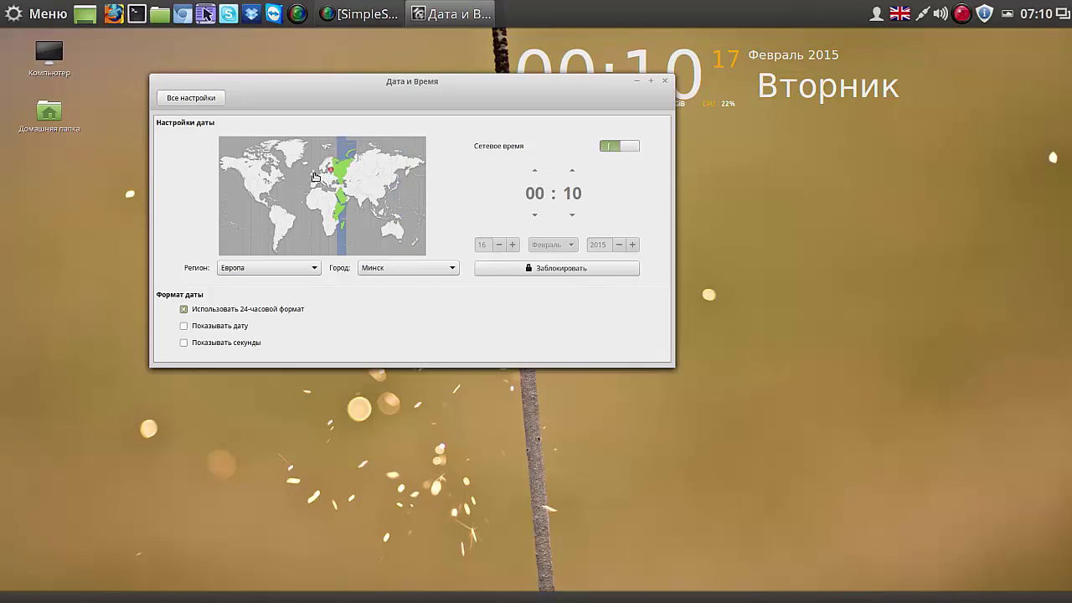
{"action": "left_click", "coordinate": [315, 176]}
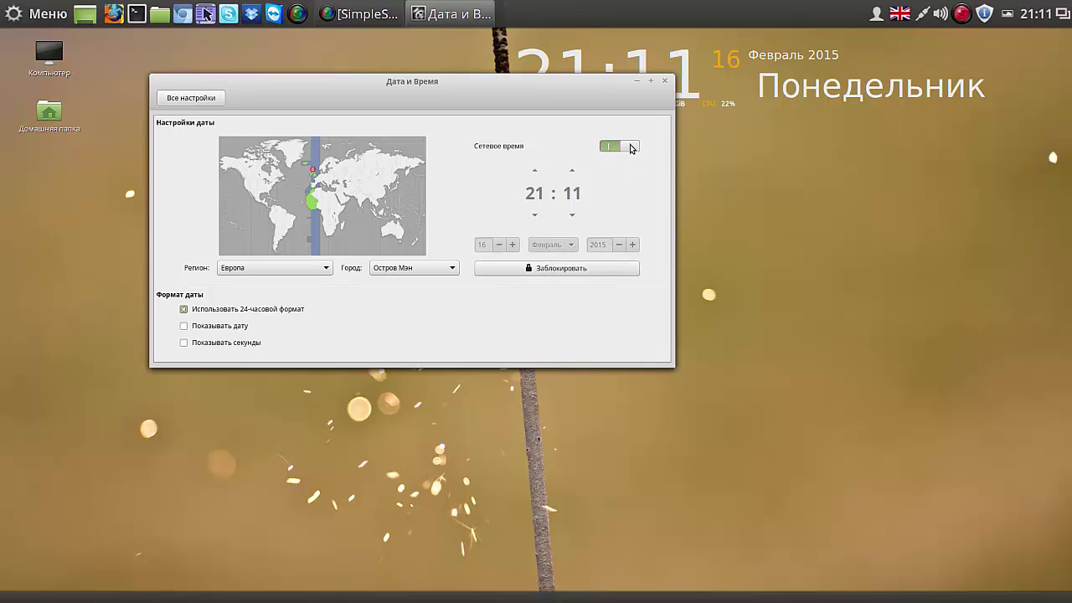
Step: Toggle Сетевое время off and on, enable Показывать секунды, lock the settings, and close the window
{"action": "left_click", "coordinate": [632, 147]}
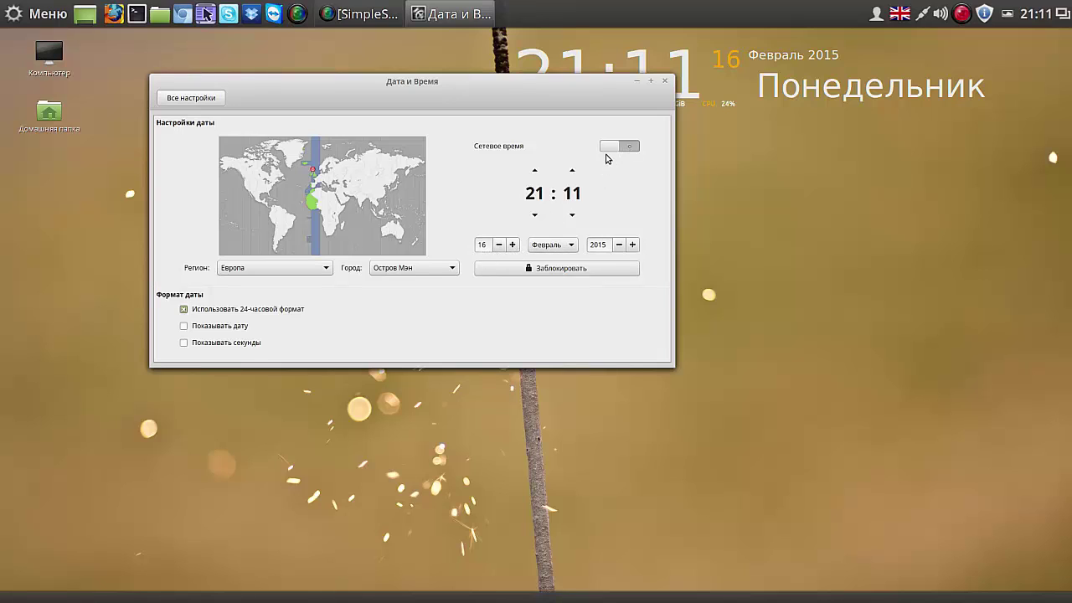
{"action": "left_click", "coordinate": [609, 147]}
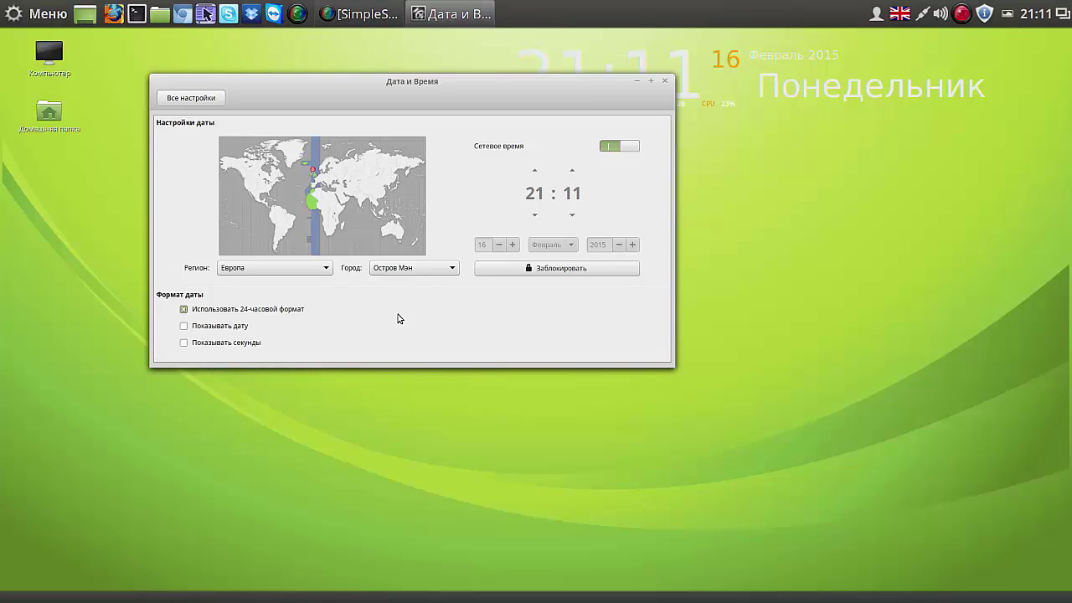
{"action": "left_click", "coordinate": [184, 343]}
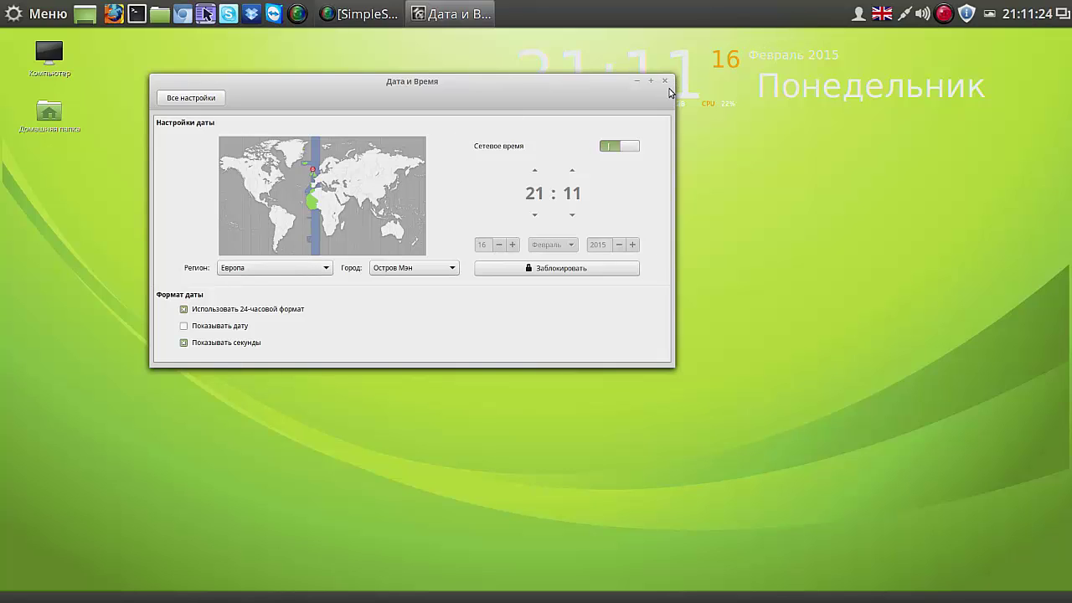
{"action": "left_click", "coordinate": [567, 272]}
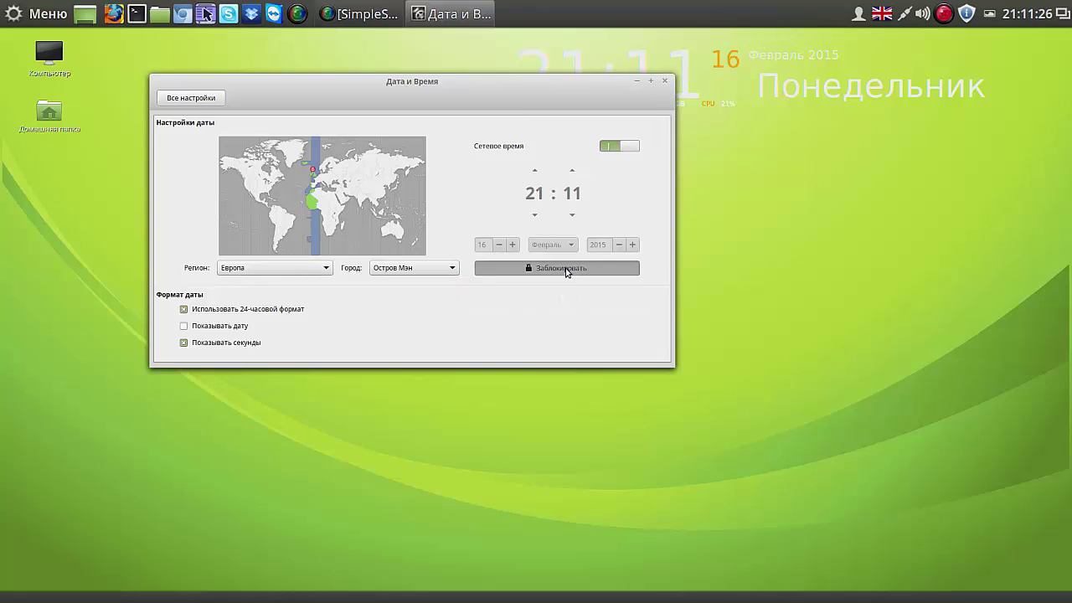
{"action": "left_click", "coordinate": [666, 83]}
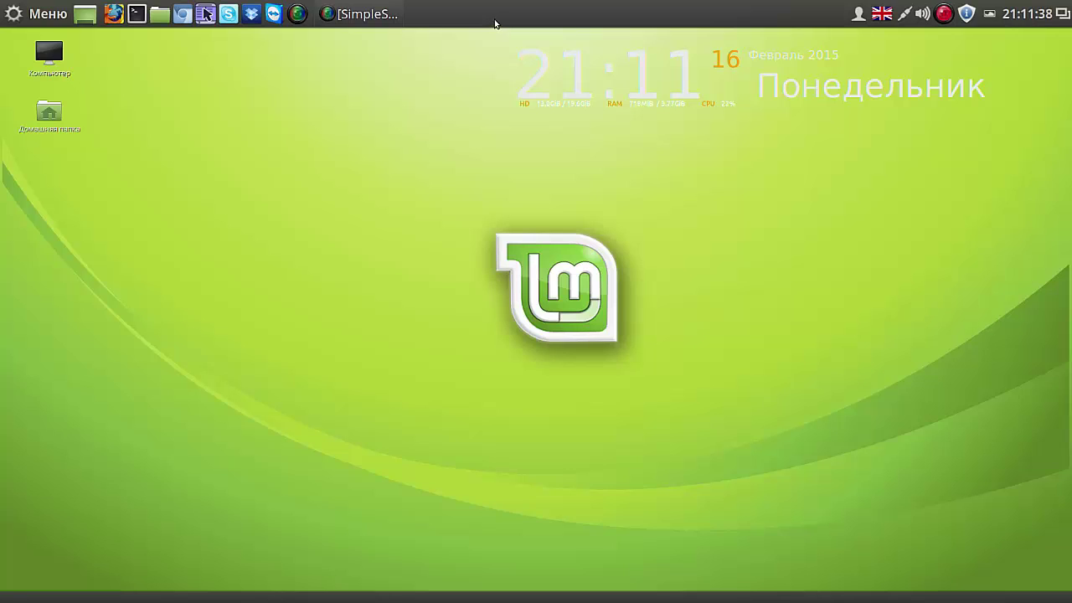
{"action": "left_click", "coordinate": [885, 16]}
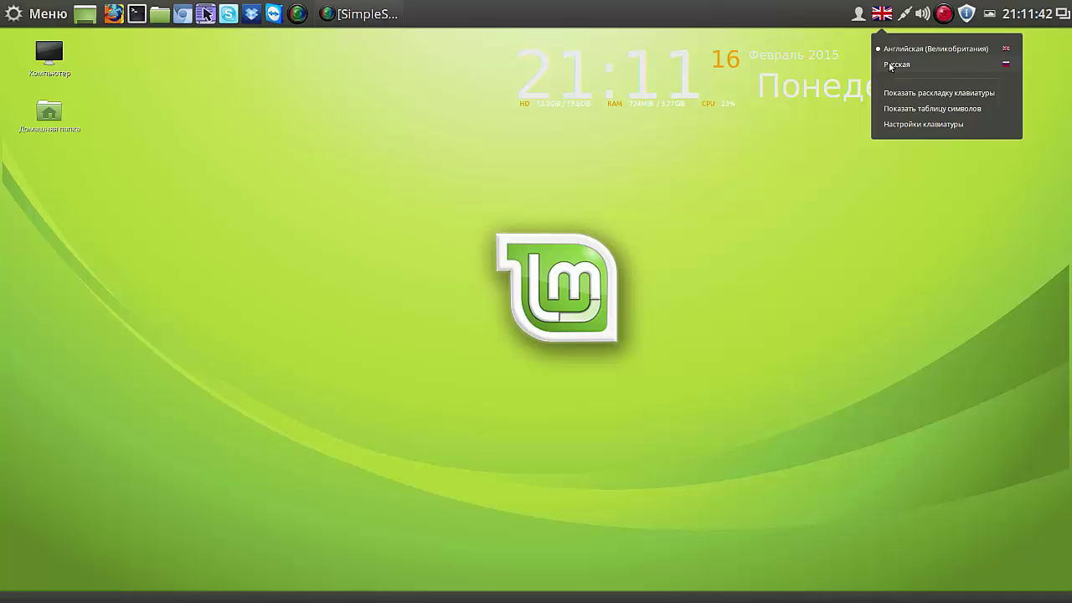
{"action": "left_click", "coordinate": [893, 65]}
{"action": "left_click", "coordinate": [885, 16]}
{"action": "left_click", "coordinate": [890, 49]}
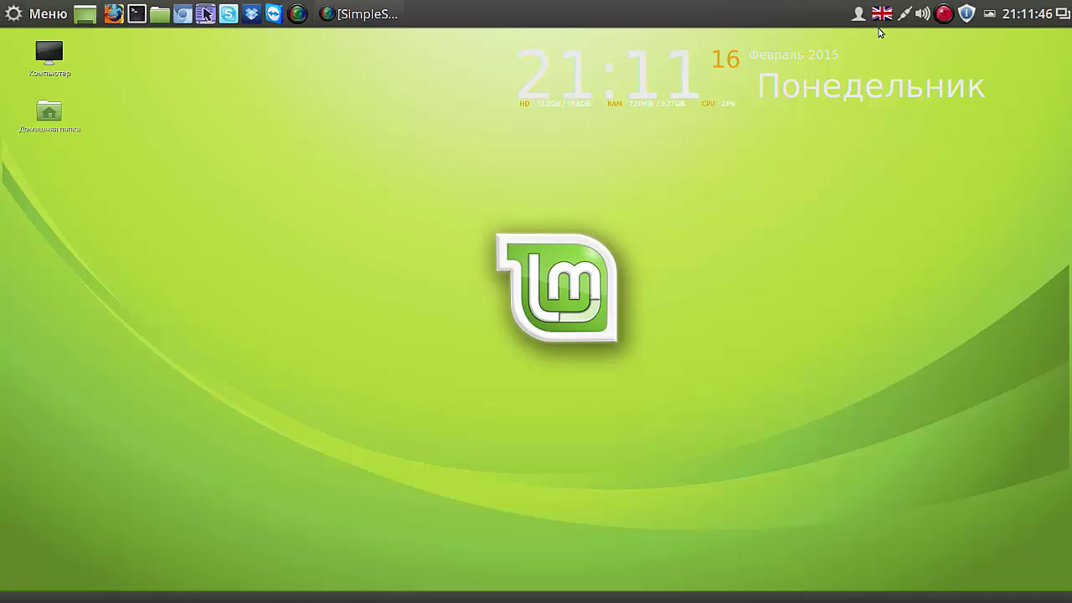
{"action": "key", "text": "alt+shift"}
{"action": "key", "text": "alt+shift"}
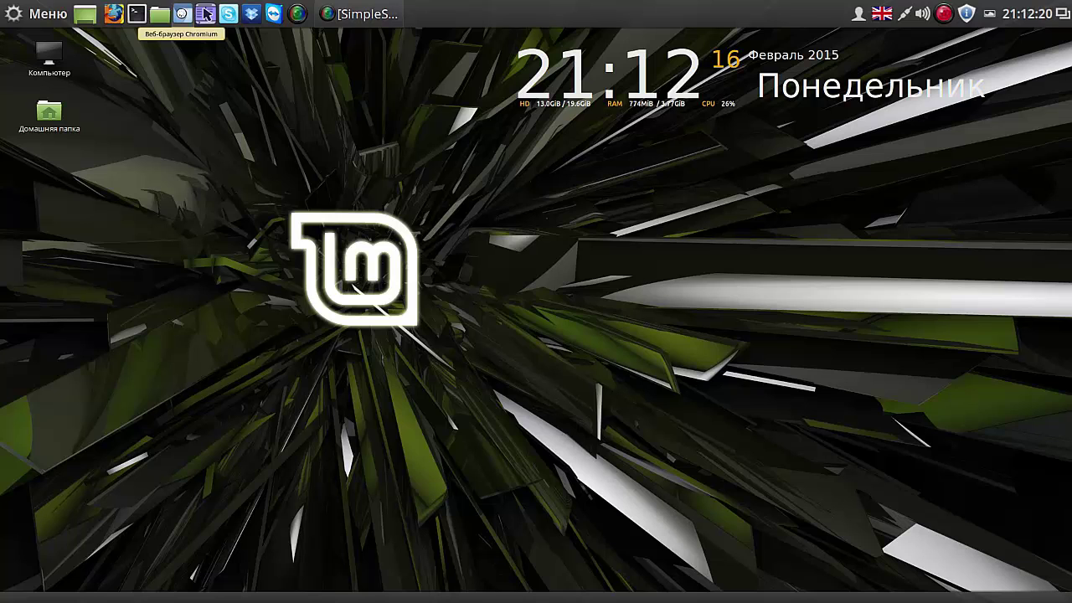
{"action": "left_click", "coordinate": [205, 15]}
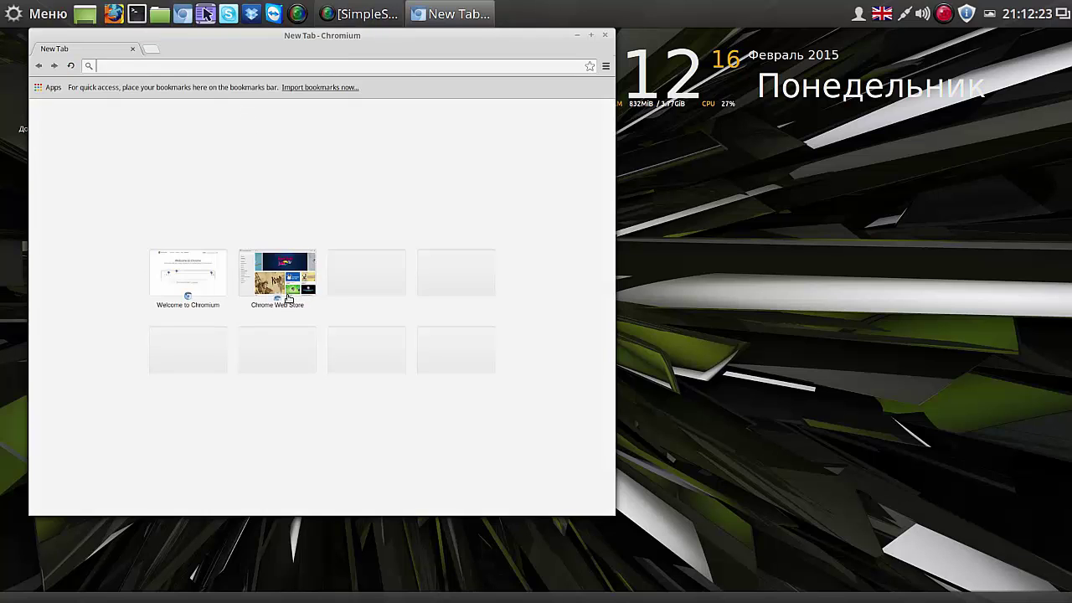
{"action": "left_click", "coordinate": [286, 290]}
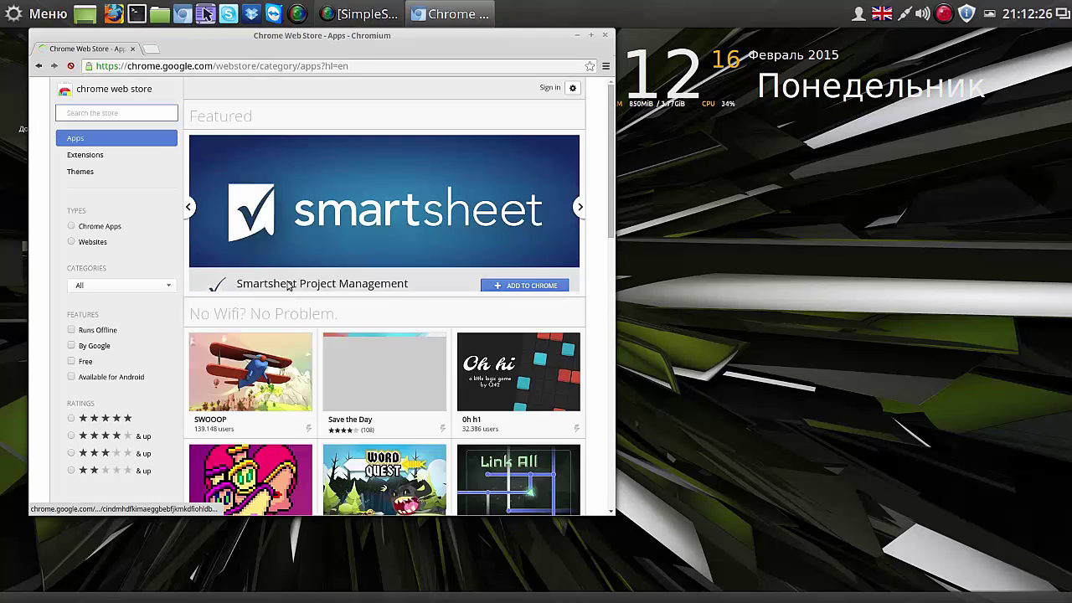
{"action": "left_click", "coordinate": [263, 379]}
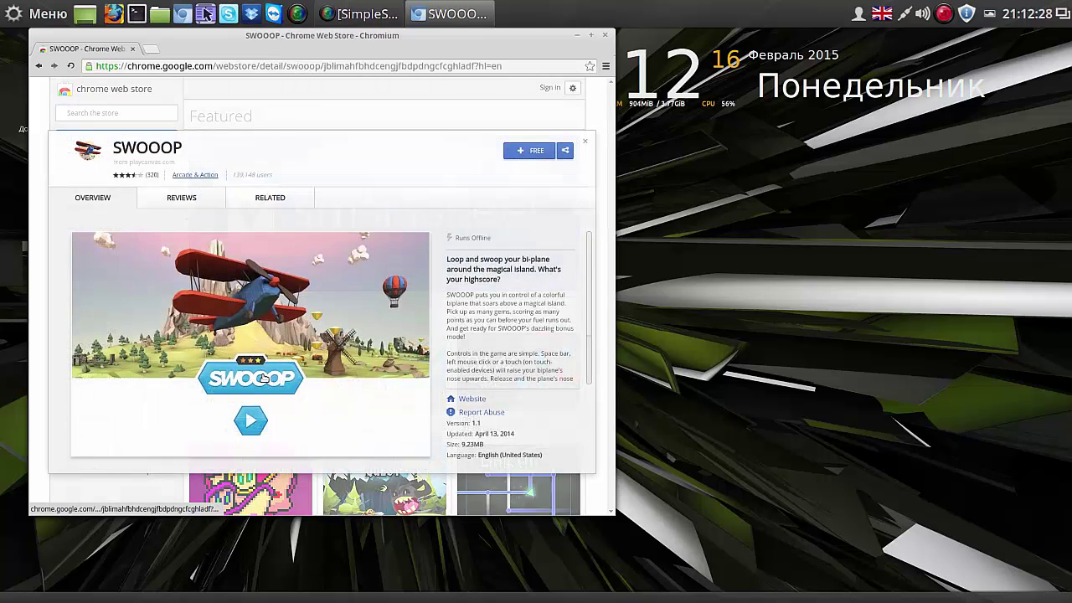
{"action": "left_click", "coordinate": [604, 36]}
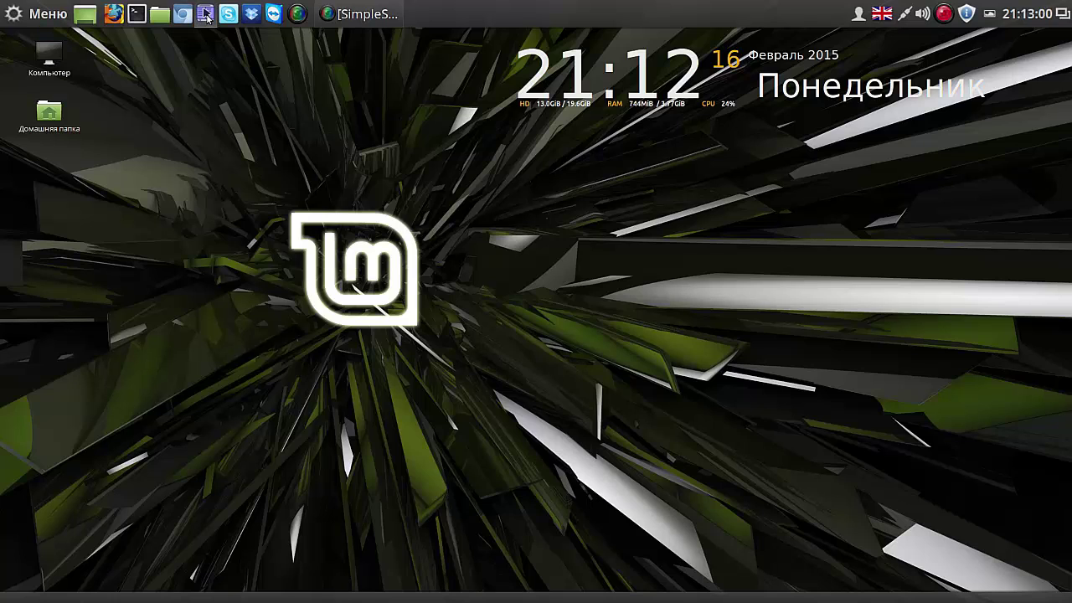
Step: Add Krusader's run-as-root command from Сервис to the main toolbar, try it, then close Krusader
{"action": "left_click", "coordinate": [206, 15]}
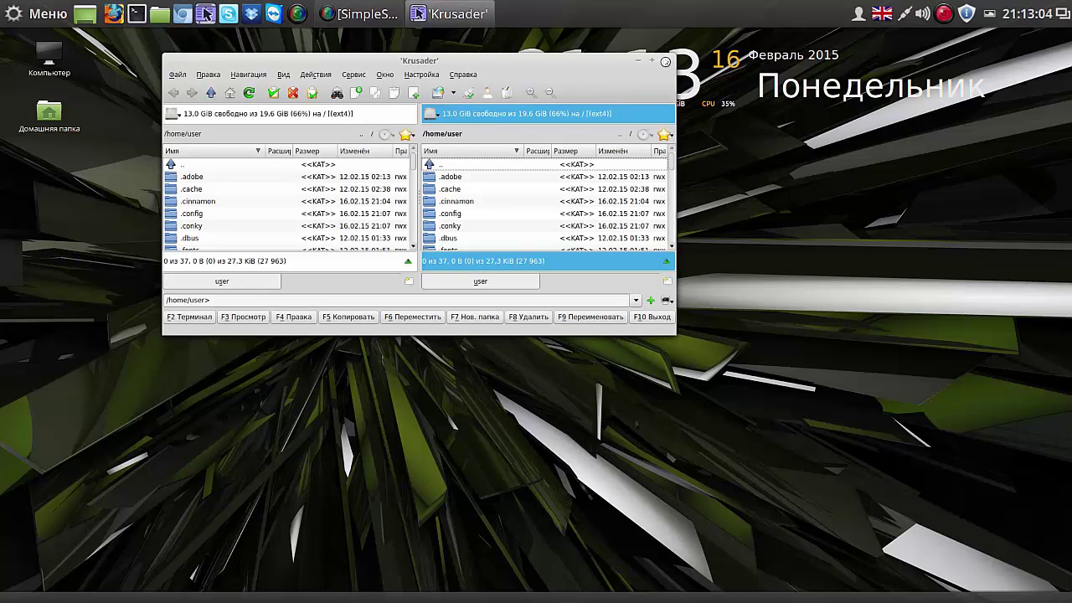
{"action": "left_click", "coordinate": [365, 77]}
{"action": "right_click", "coordinate": [382, 239]}
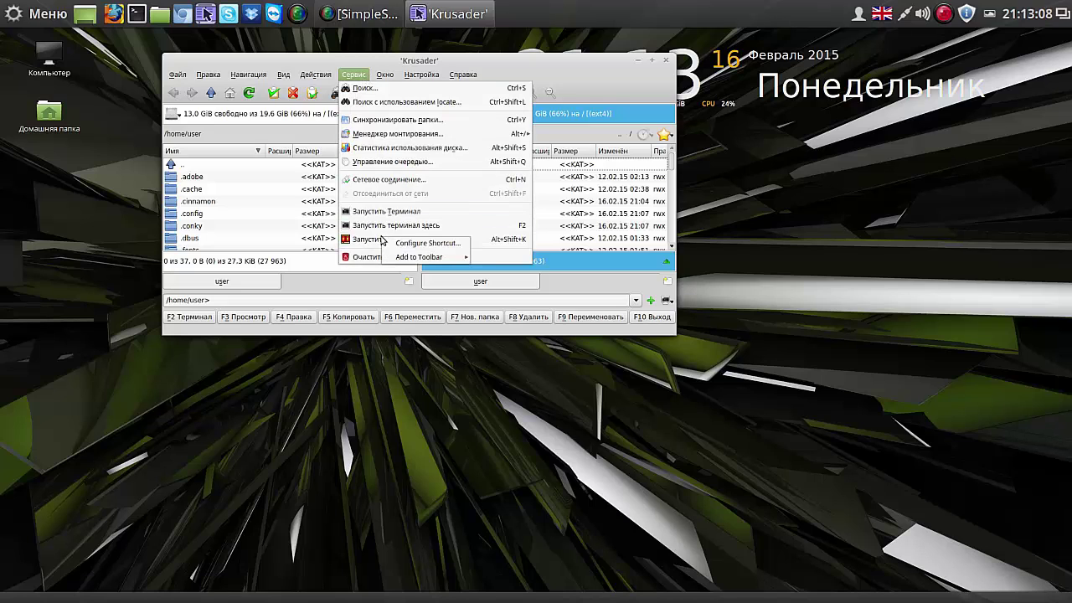
{"action": "mouse_move", "coordinate": [412, 258]}
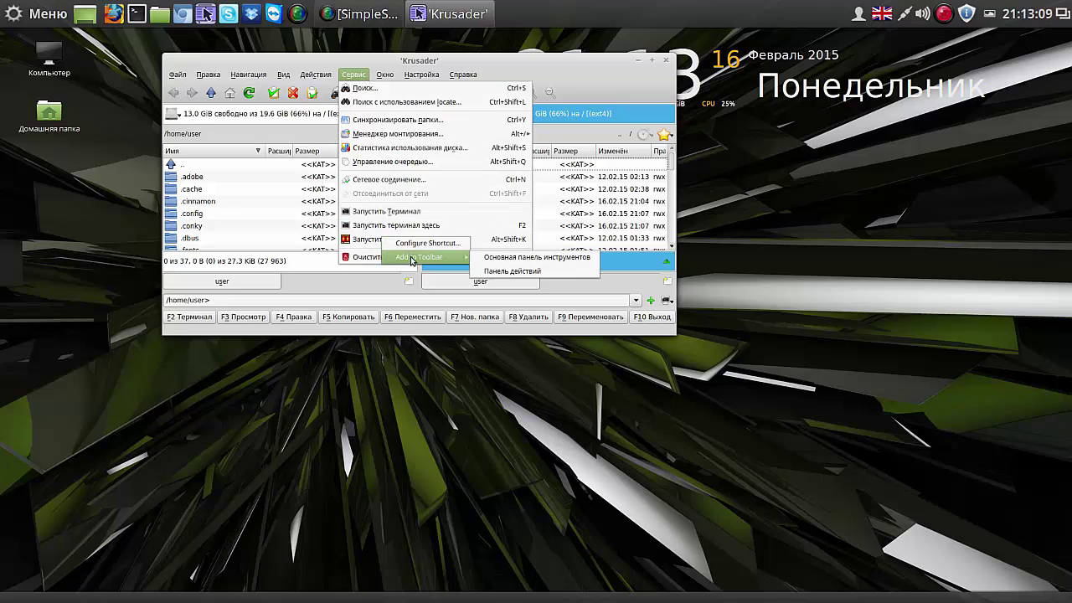
{"action": "left_click", "coordinate": [535, 260]}
{"action": "left_click", "coordinate": [633, 78]}
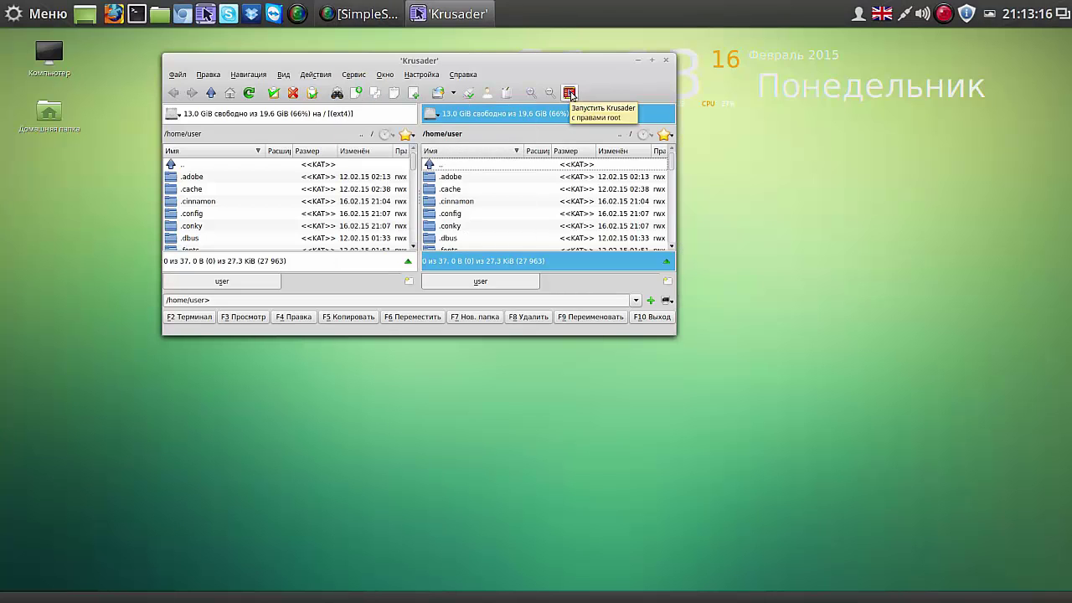
{"action": "left_click", "coordinate": [573, 94]}
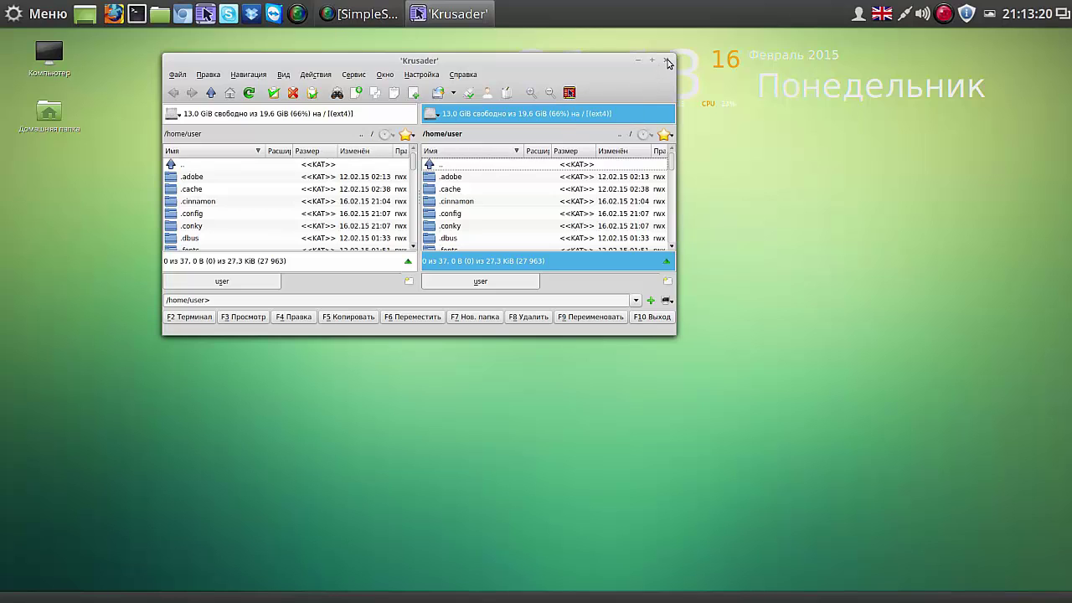
{"action": "left_click", "coordinate": [666, 61]}
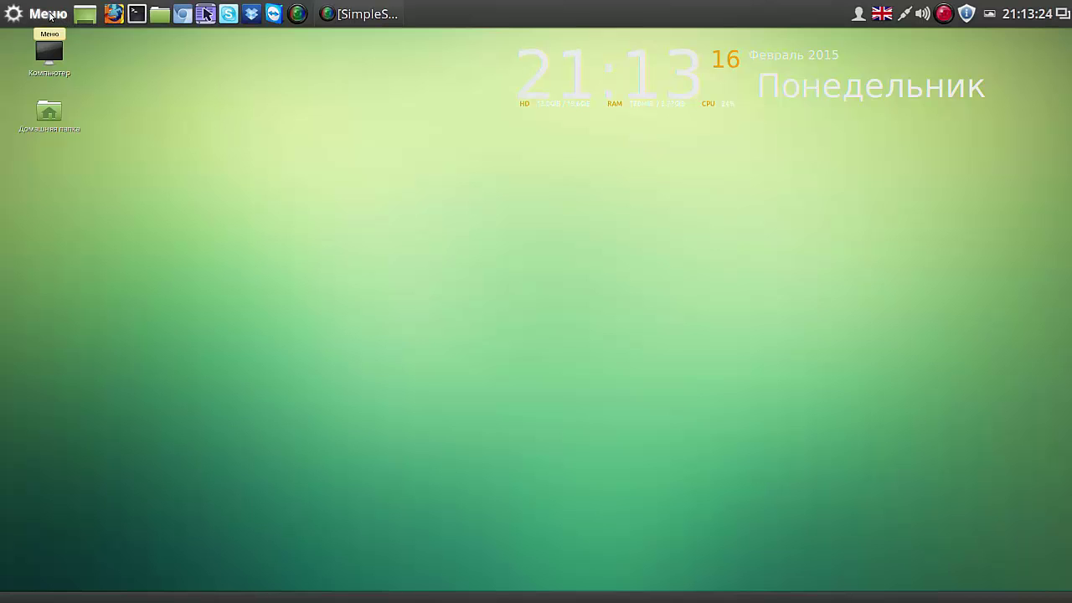
Step: Open and close Terminal, then launch Менеджер программ, authorizing with the administrator password
{"action": "left_click", "coordinate": [136, 14]}
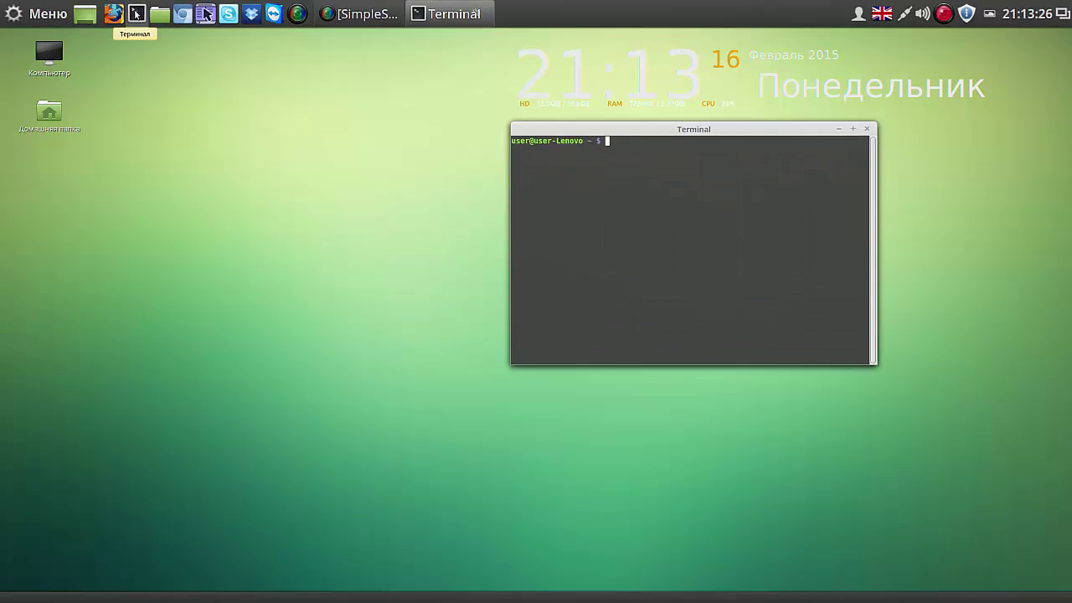
{"action": "left_click", "coordinate": [868, 130]}
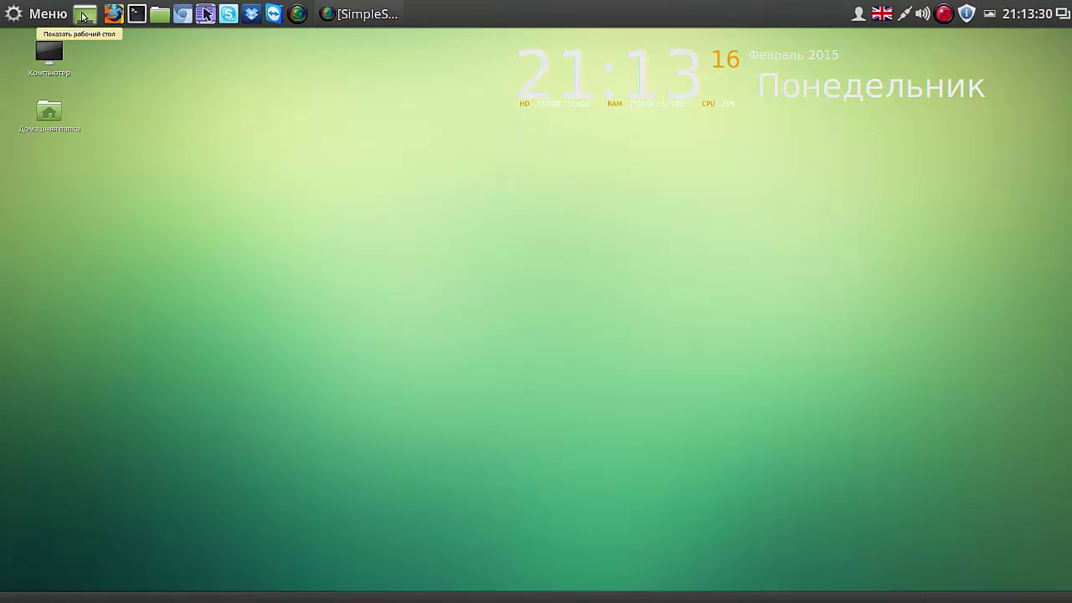
{"action": "left_click", "coordinate": [60, 15]}
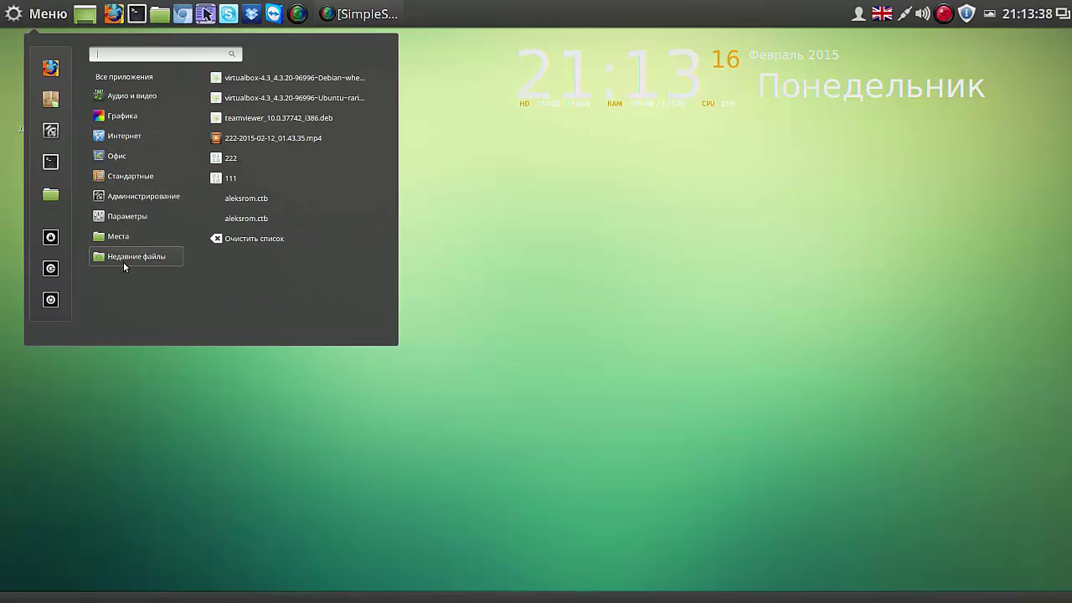
{"action": "left_click", "coordinate": [50, 99]}
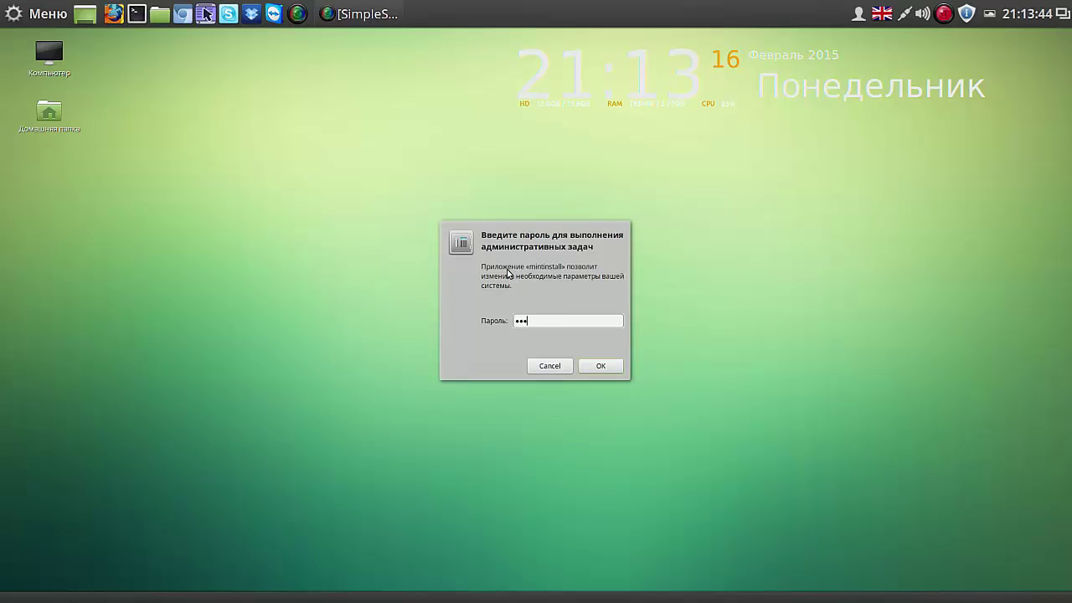
{"action": "left_click", "coordinate": [602, 365]}
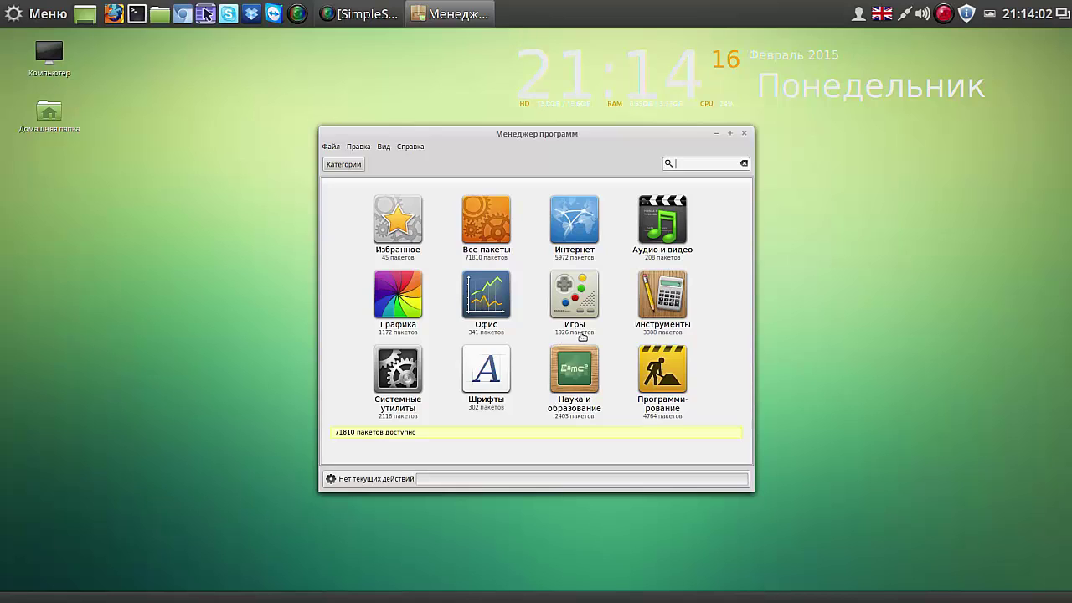
Step: Browse the Игры and Настольные игры package lists, return to Категории, and close Software Manager
{"action": "left_click", "coordinate": [577, 298]}
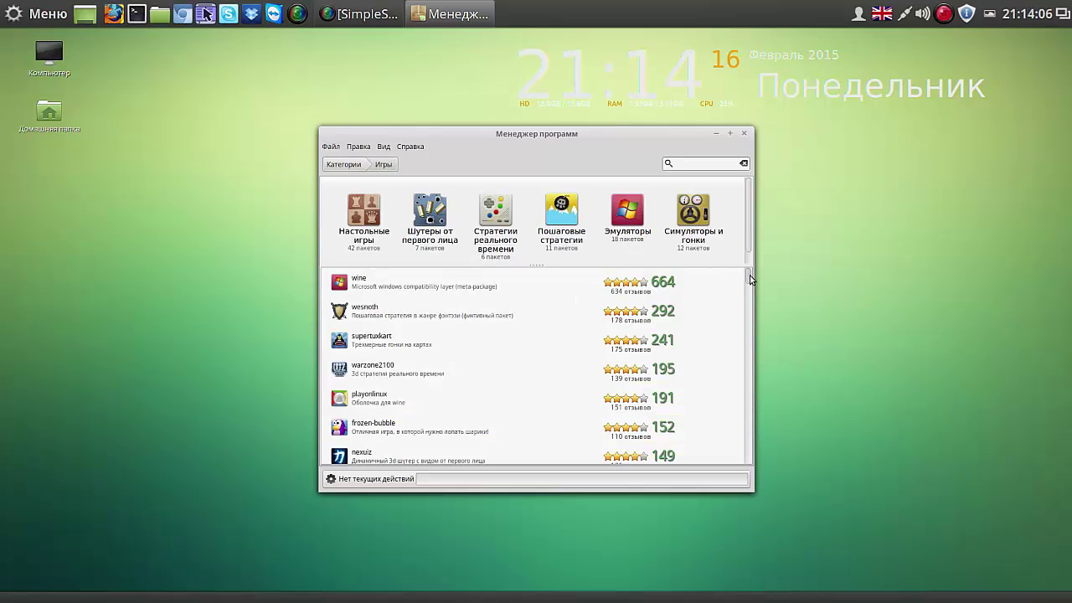
{"action": "left_click_drag", "start_coordinate": [749, 281], "coordinate": [748, 340]}
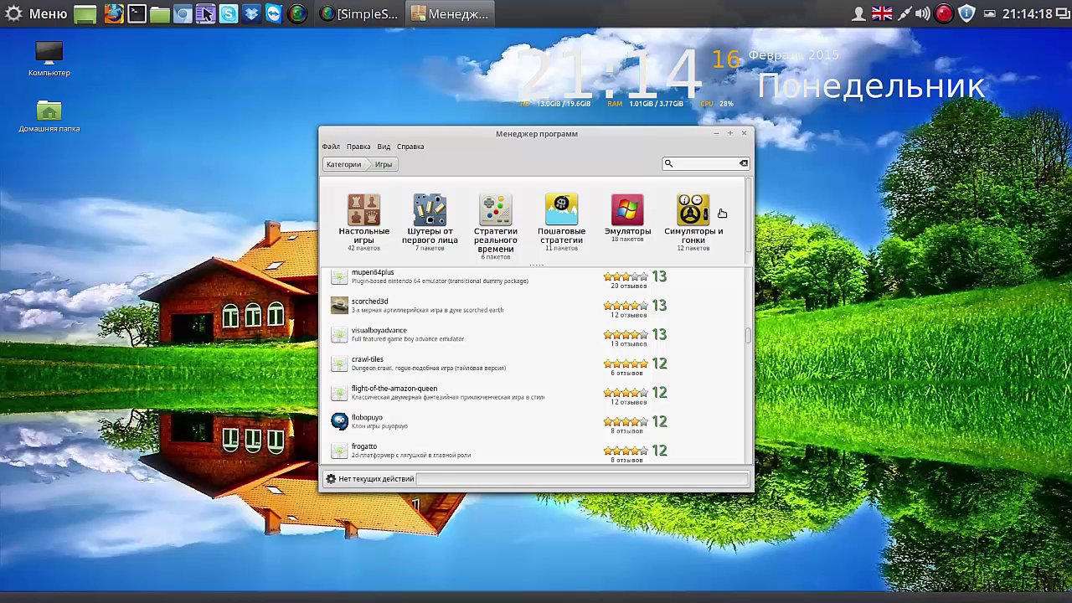
{"action": "left_click", "coordinate": [365, 216]}
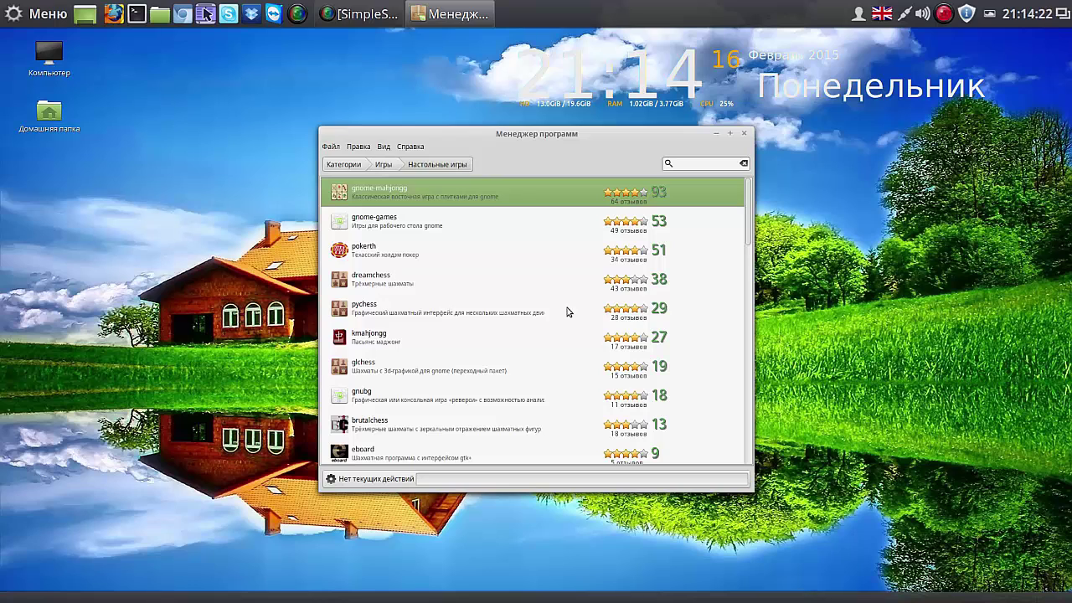
{"action": "left_click_drag", "start_coordinate": [753, 240], "coordinate": [731, 402]}
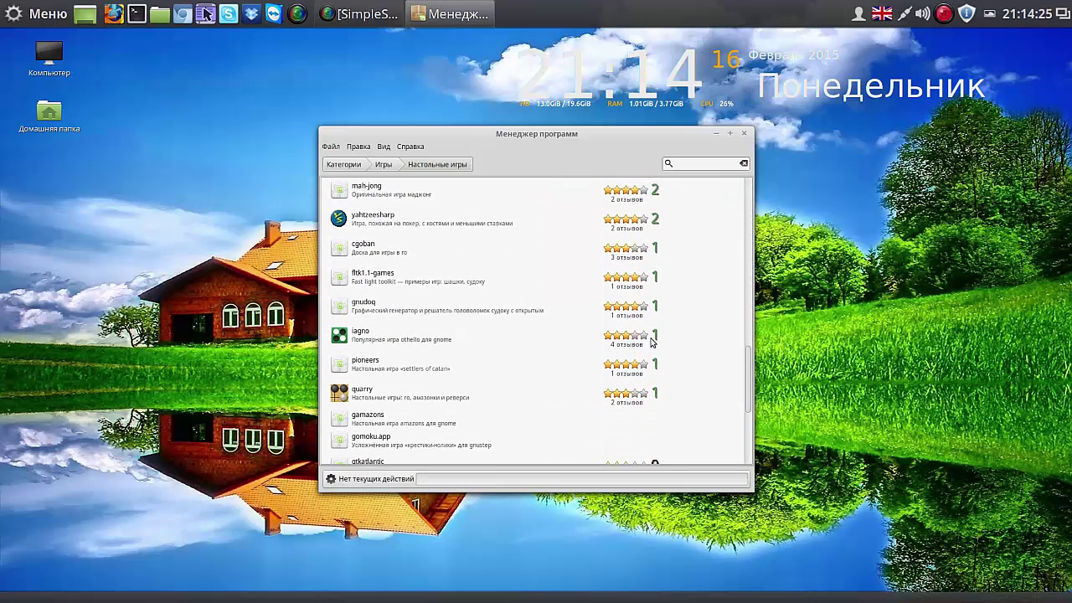
{"action": "left_click", "coordinate": [342, 165]}
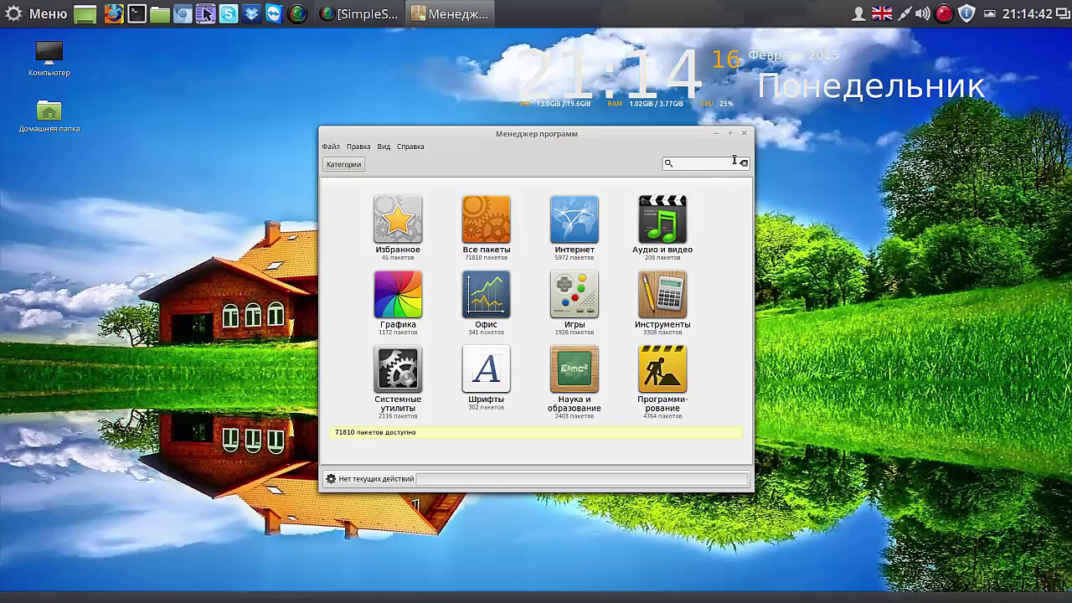
{"action": "left_click", "coordinate": [744, 135]}
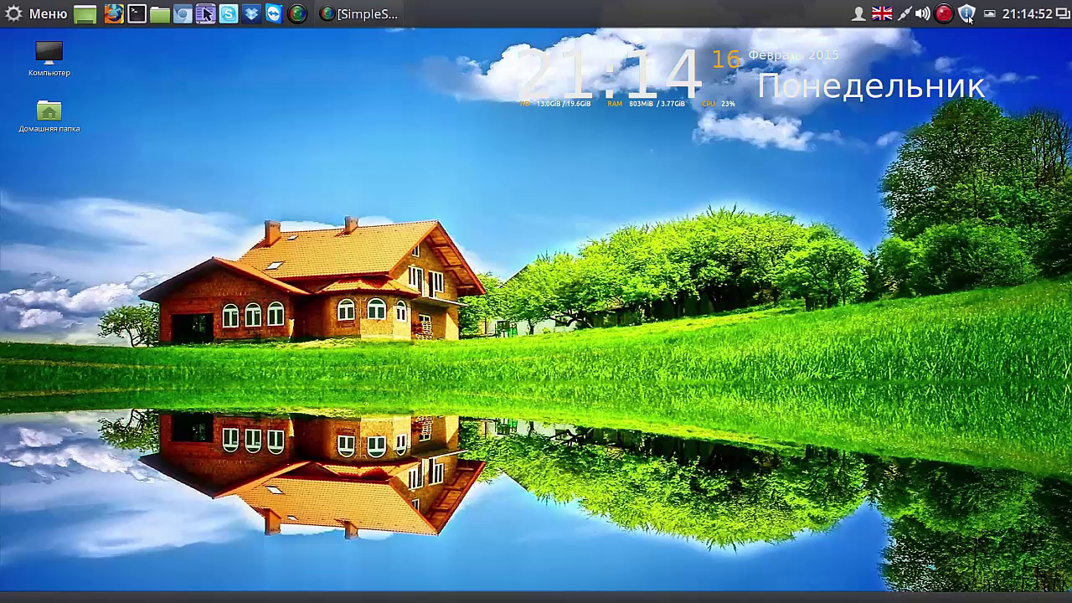
Step: Open Variety's Параметры and inspect the change-interval units without changing them
{"action": "left_click", "coordinate": [917, 11]}
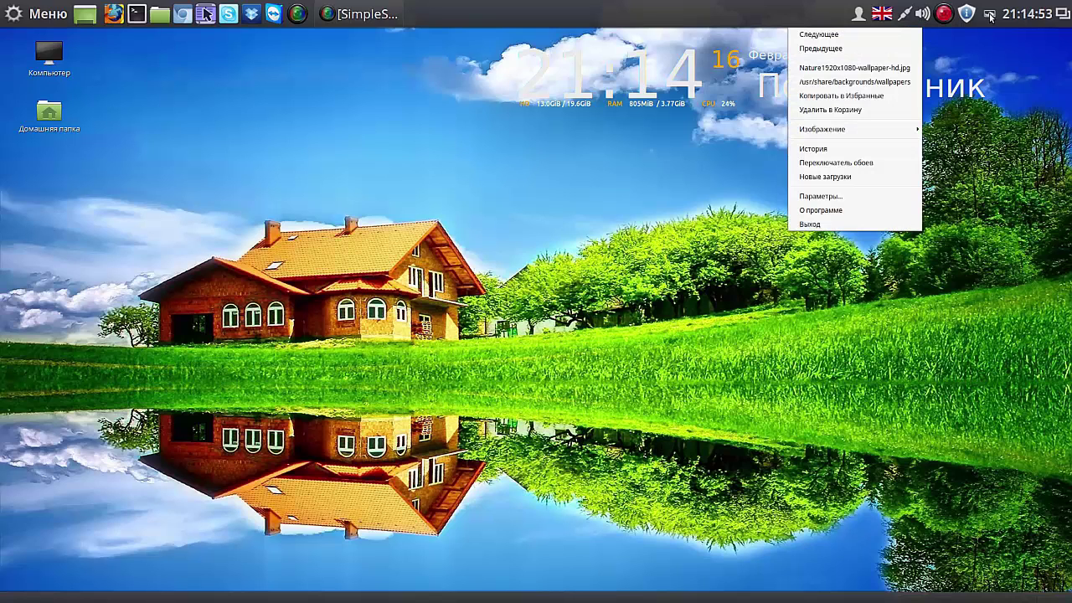
{"action": "left_click", "coordinate": [825, 196]}
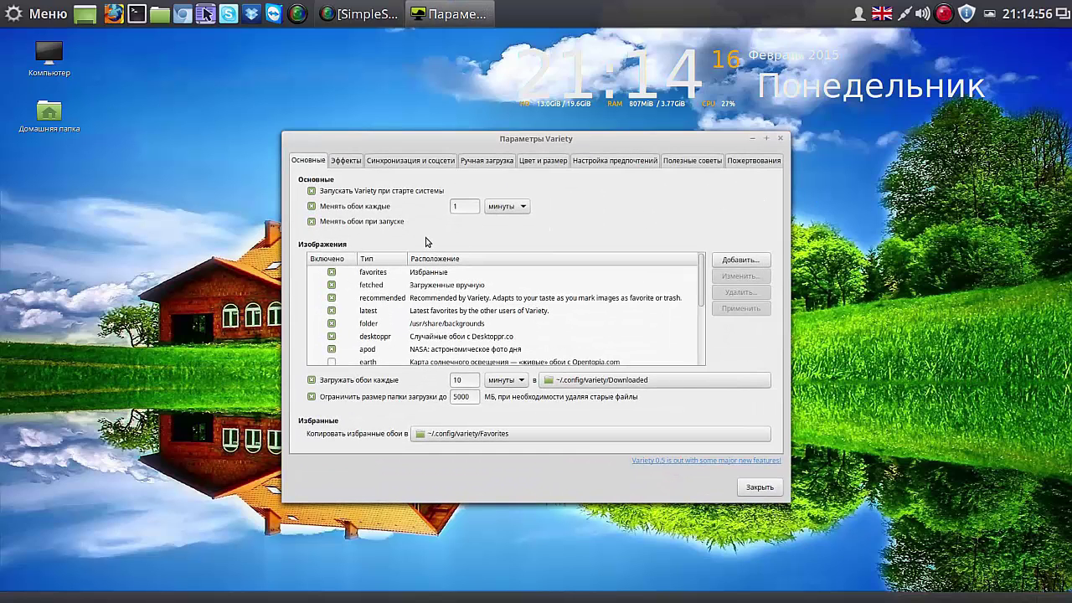
{"action": "left_click", "coordinate": [457, 206]}
{"action": "left_click", "coordinate": [525, 208]}
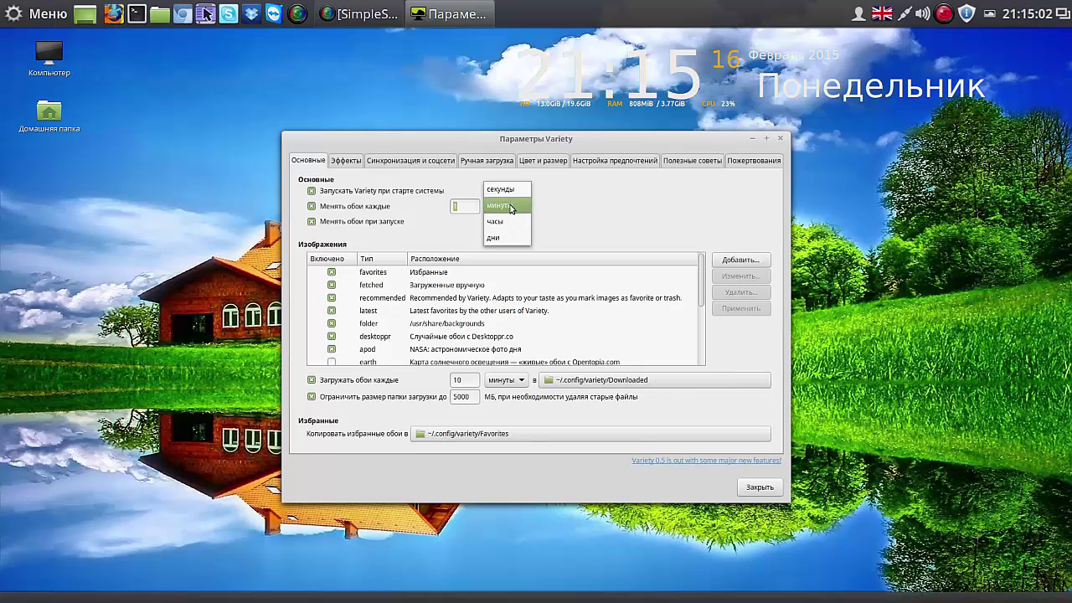
{"action": "left_click", "coordinate": [562, 202]}
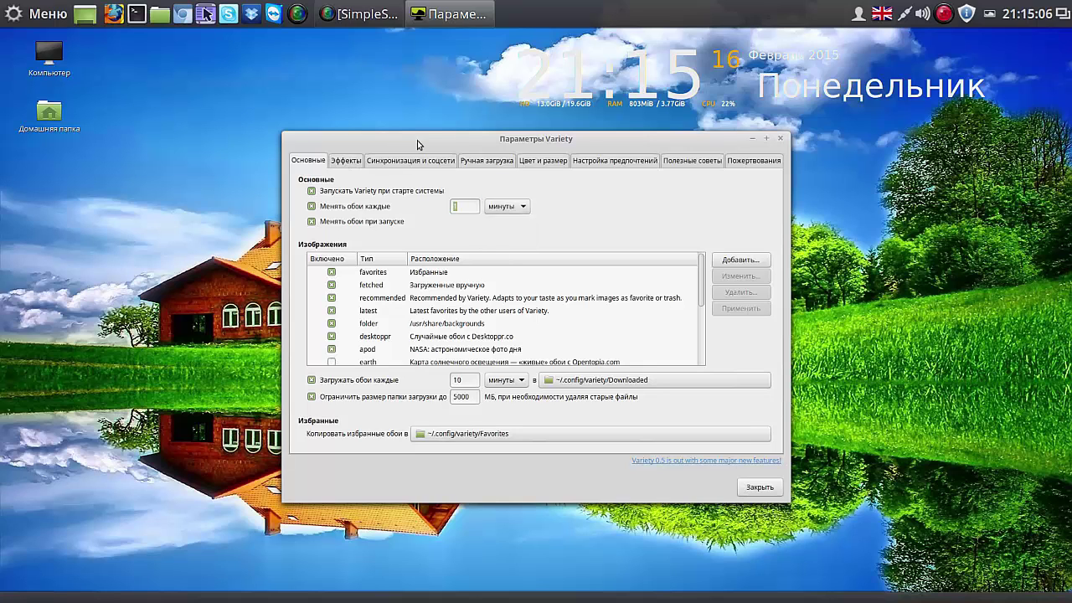
{"action": "left_click_drag", "start_coordinate": [418, 144], "coordinate": [223, 54]}
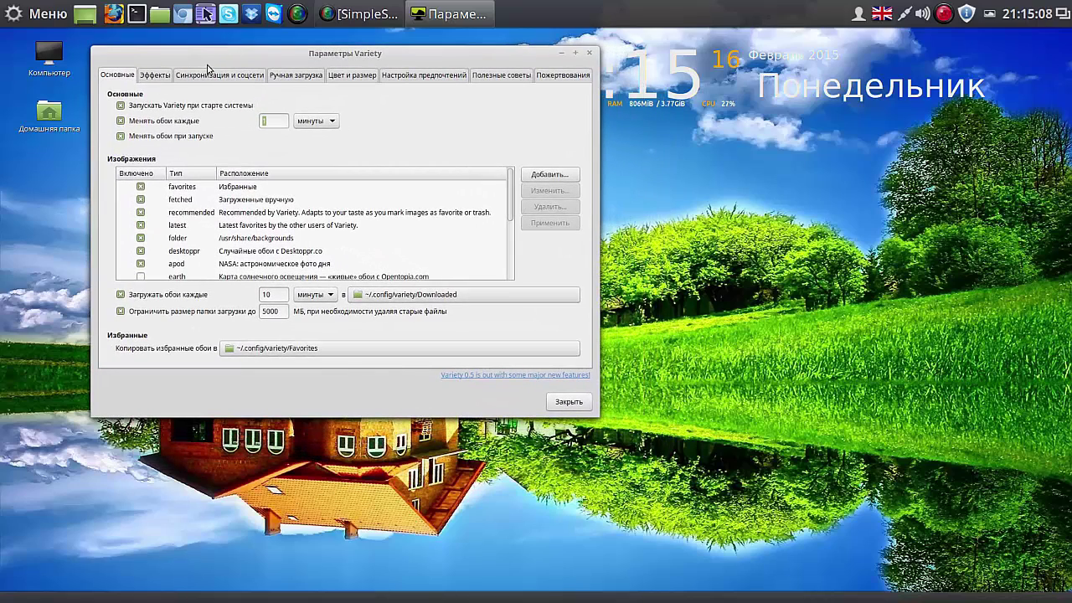
Step: On the Эффекты tab, turn random desktop quotes on, then switch them back off
{"action": "left_click", "coordinate": [155, 78]}
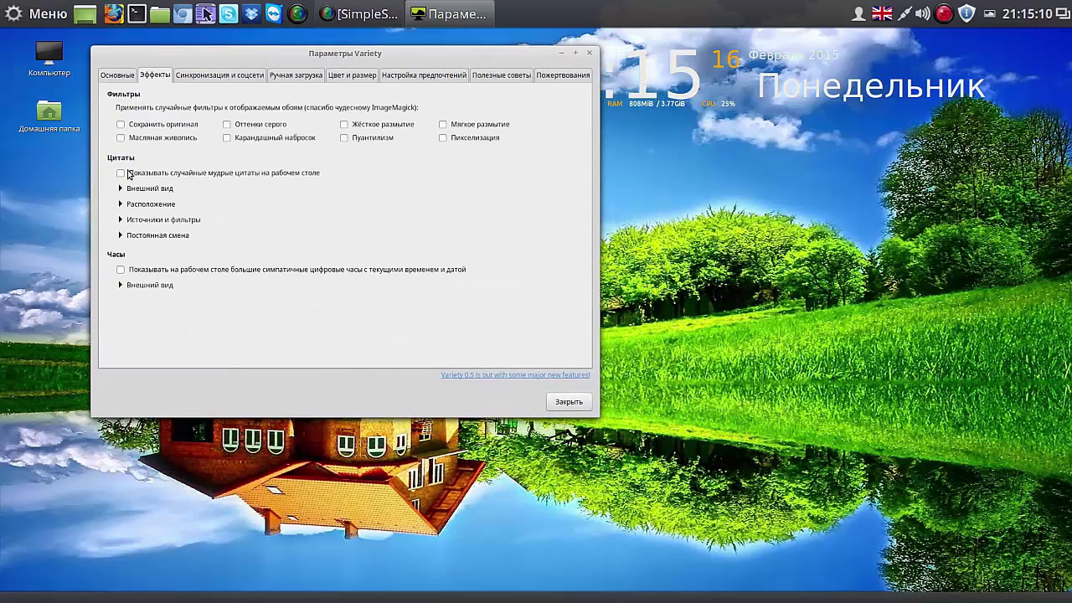
{"action": "left_click", "coordinate": [122, 173]}
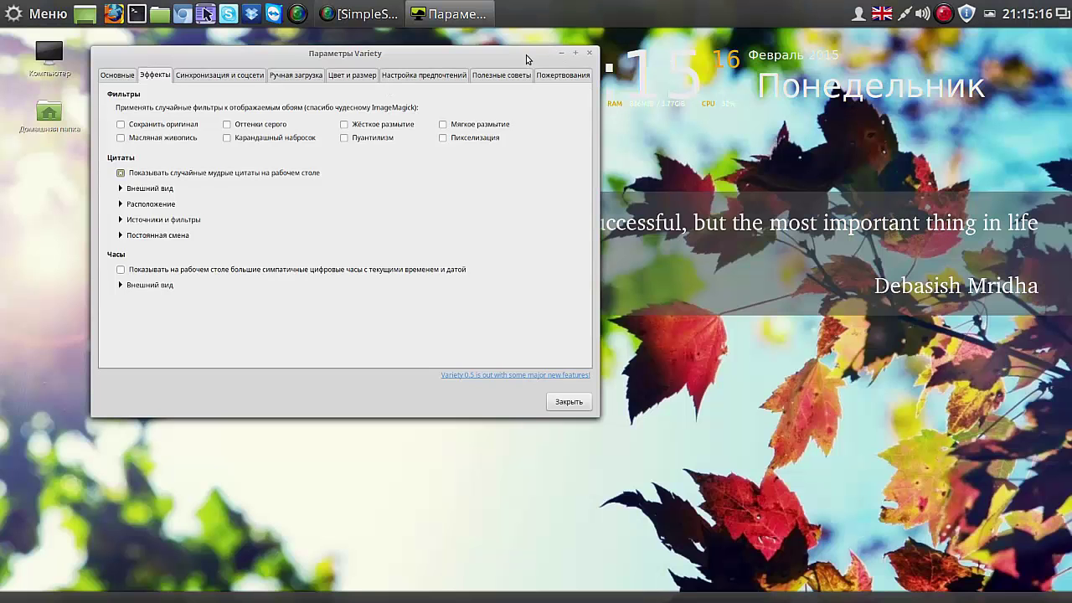
{"action": "left_click_drag", "start_coordinate": [521, 58], "coordinate": [453, 374]}
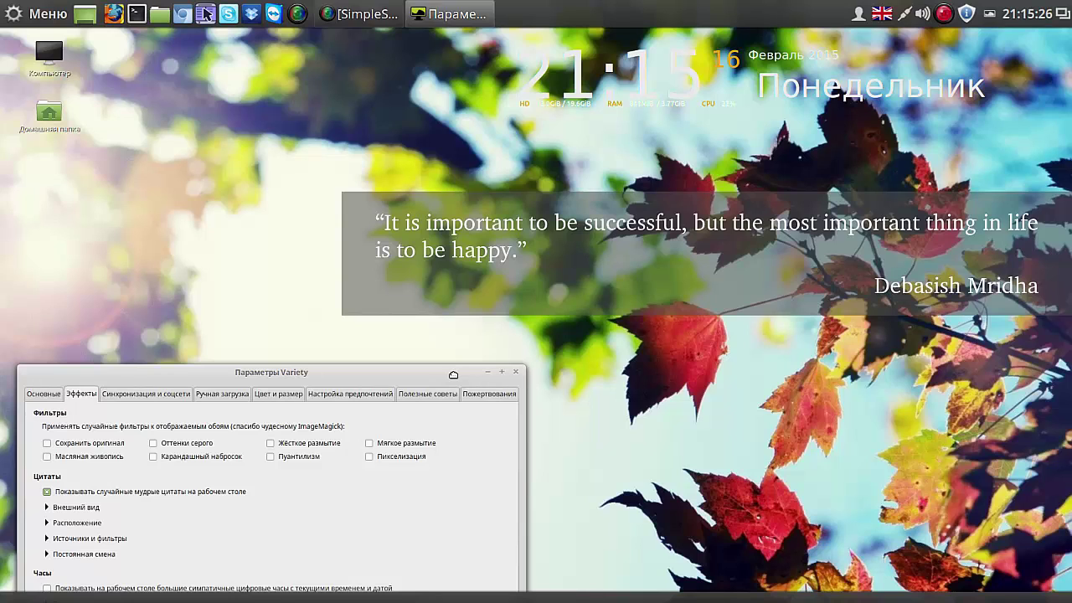
{"action": "left_click_drag", "start_coordinate": [453, 375], "coordinate": [498, 68]}
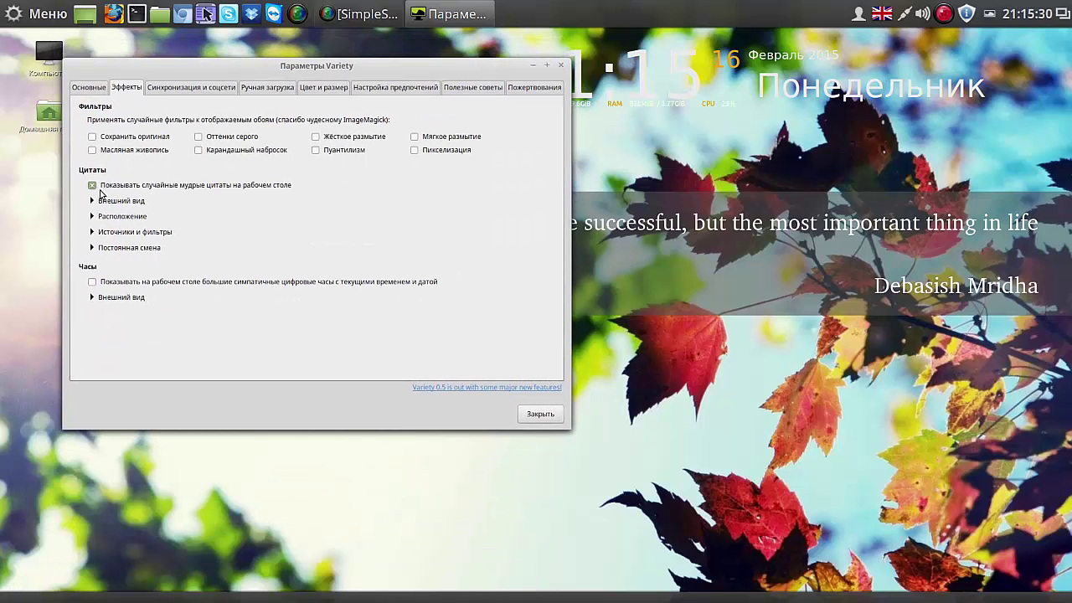
{"action": "left_click", "coordinate": [93, 186]}
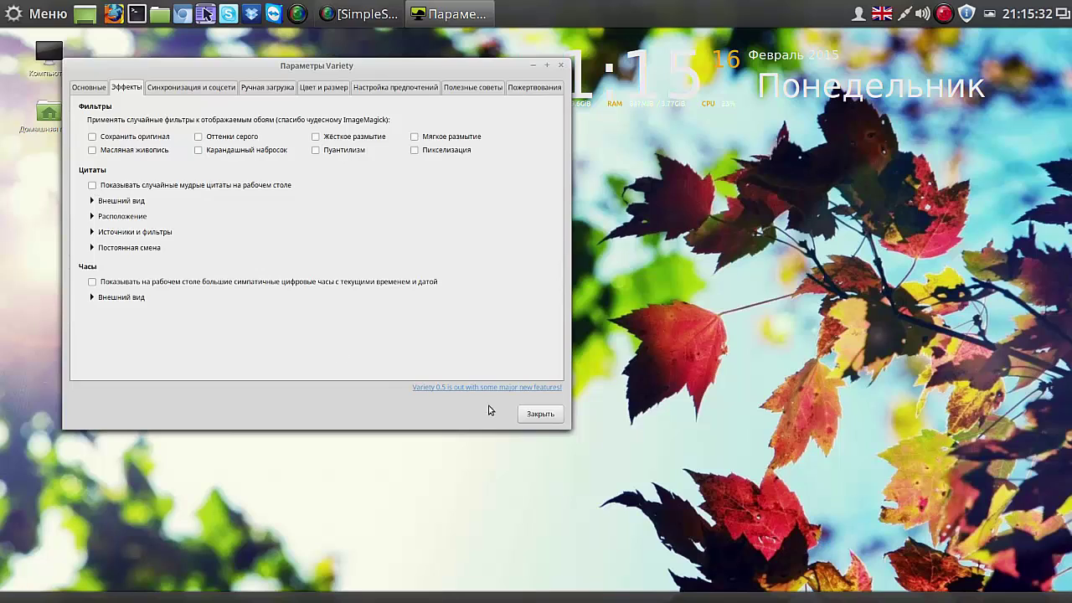
Step: Close Variety's settings and copy the current wallpaper wallhaven-33581.jpg to favourites
{"action": "left_click", "coordinate": [540, 416]}
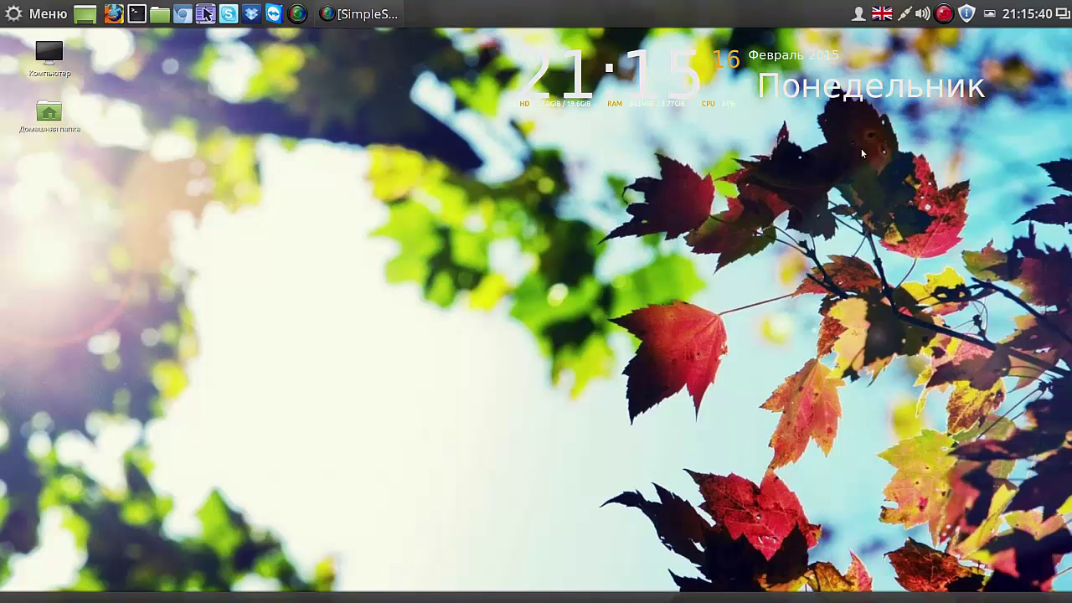
{"action": "left_click", "coordinate": [991, 15]}
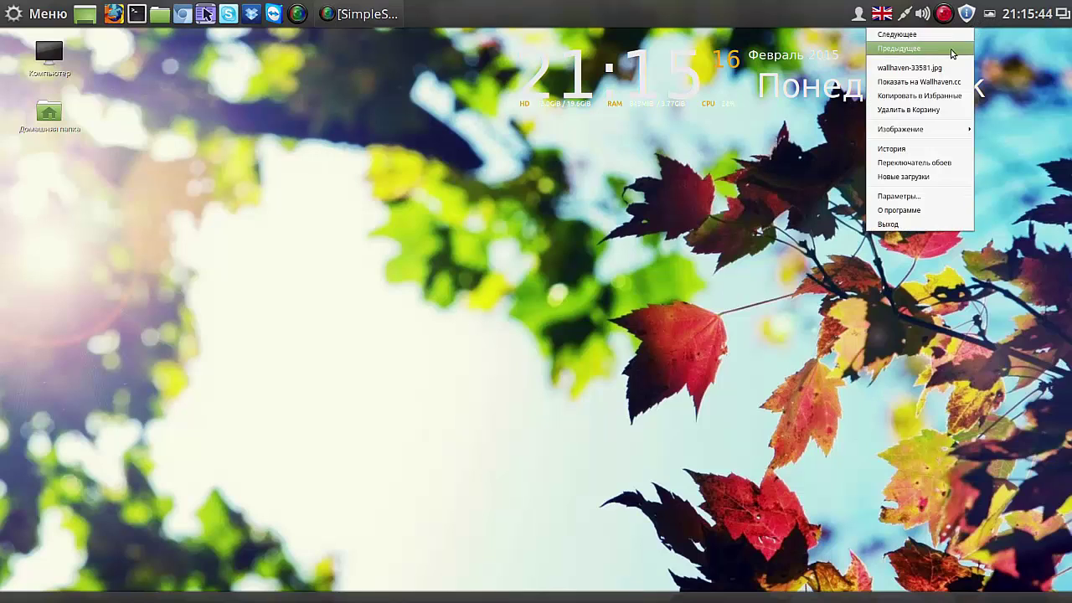
{"action": "left_click", "coordinate": [925, 96]}
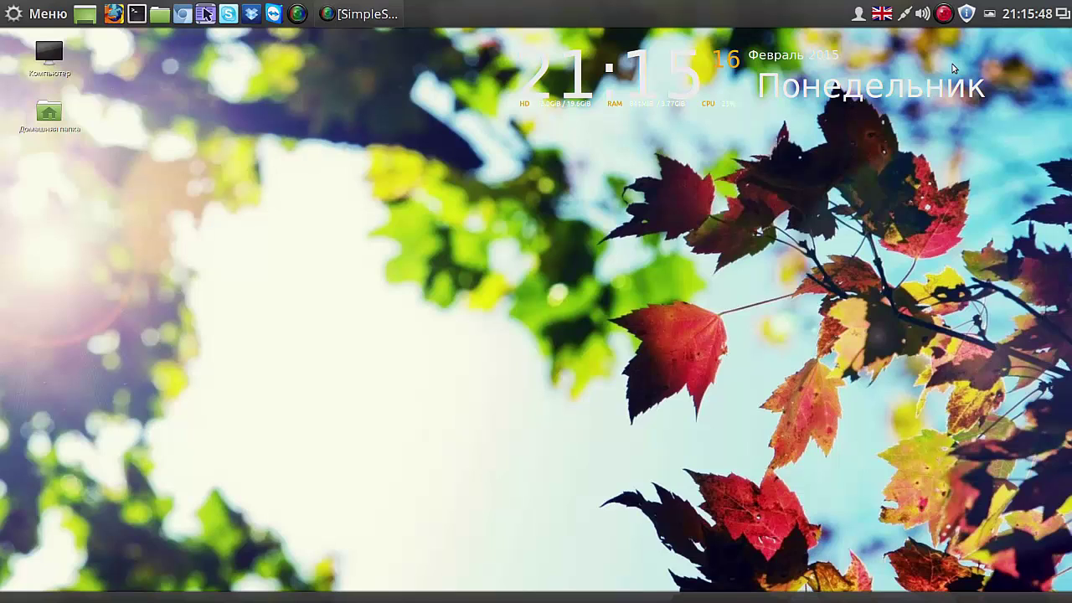
Step: Browse the tray menu's Изображение submenu without choosing, then reopen Variety's Параметры
{"action": "left_click", "coordinate": [990, 15]}
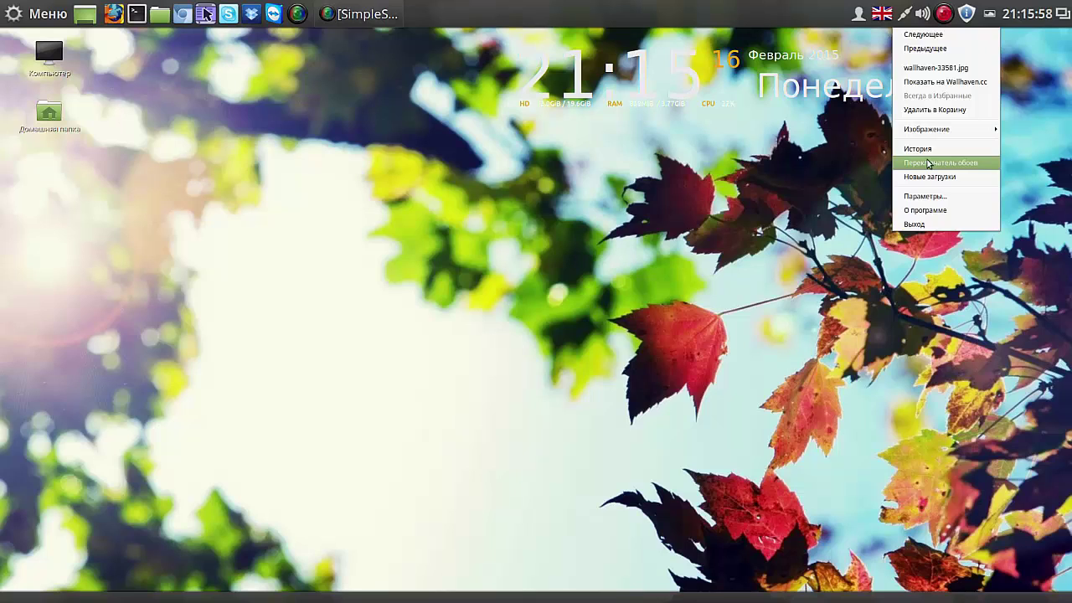
{"action": "mouse_move", "coordinate": [933, 130]}
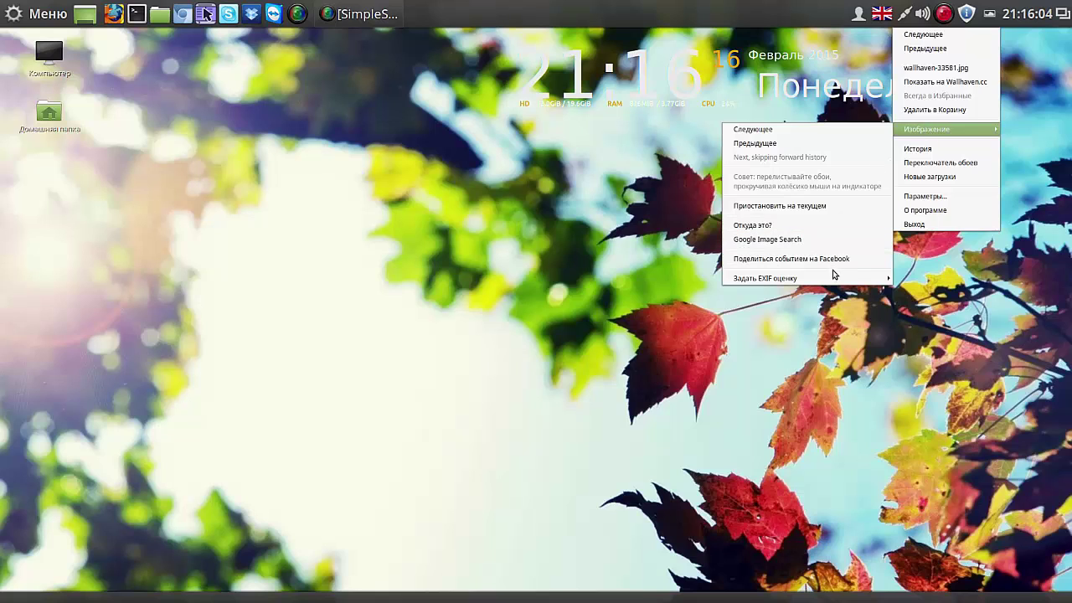
{"action": "mouse_move", "coordinate": [833, 277]}
{"action": "left_click", "coordinate": [712, 15]}
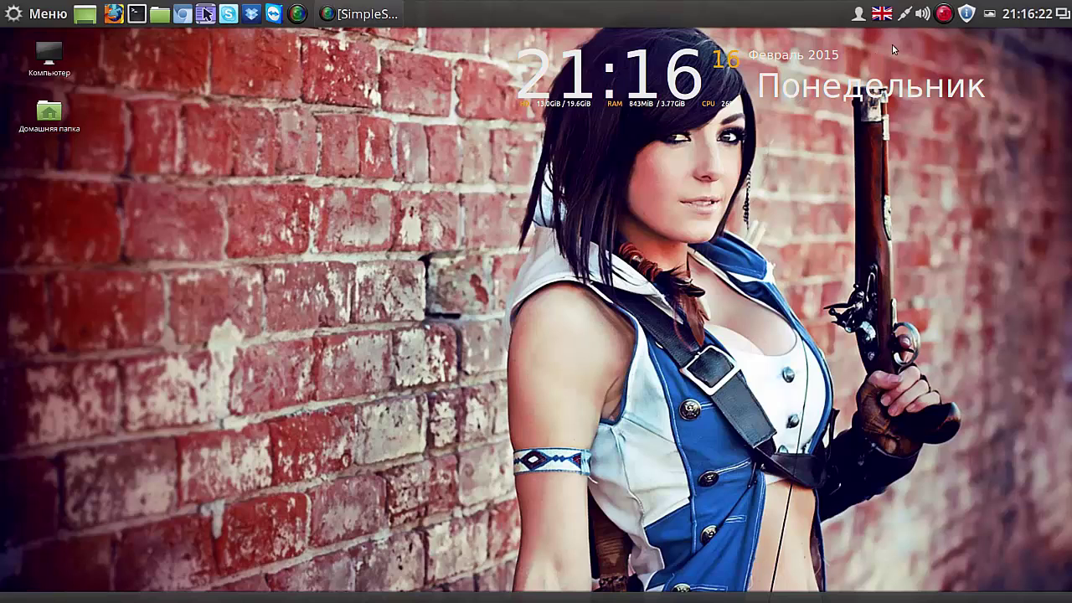
{"action": "left_click", "coordinate": [991, 15]}
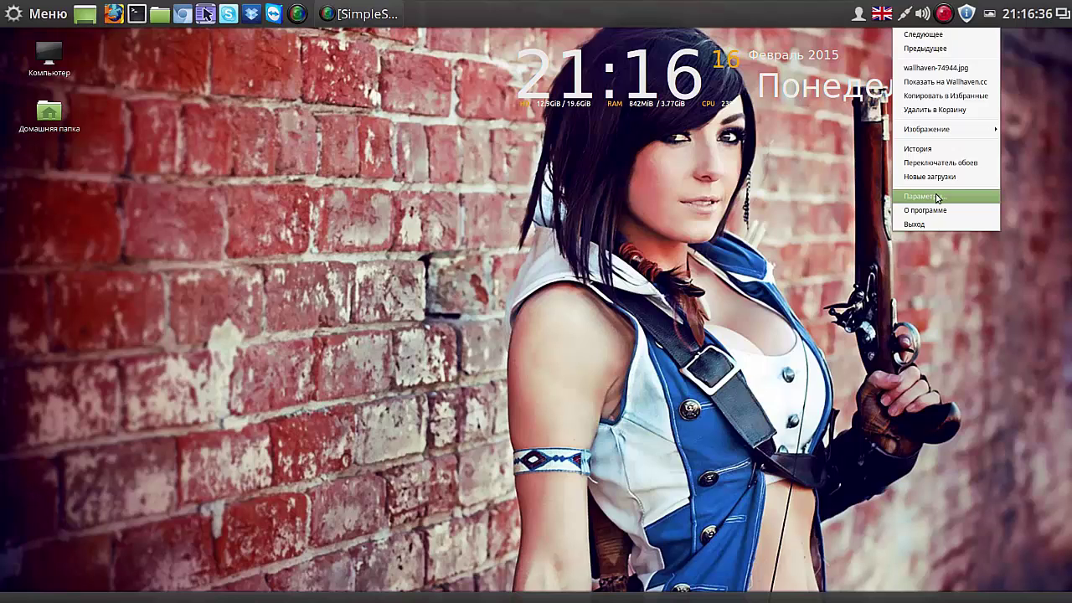
{"action": "left_click", "coordinate": [937, 197]}
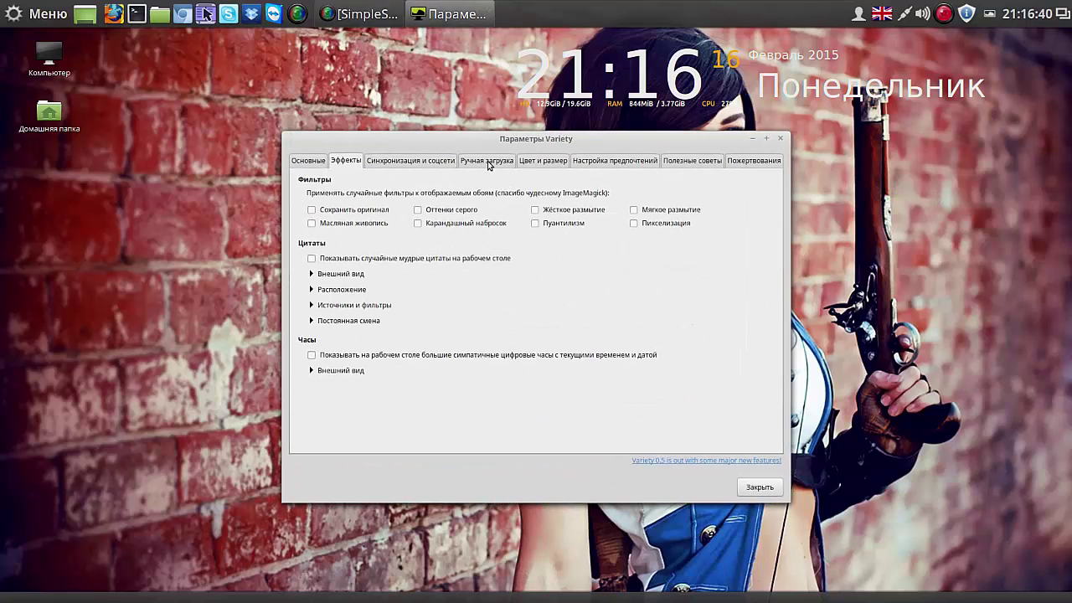
Step: Open and cancel the Ручная загрузка folder chooser, visit sync and effects tabs, return to general
{"action": "left_click", "coordinate": [488, 161]}
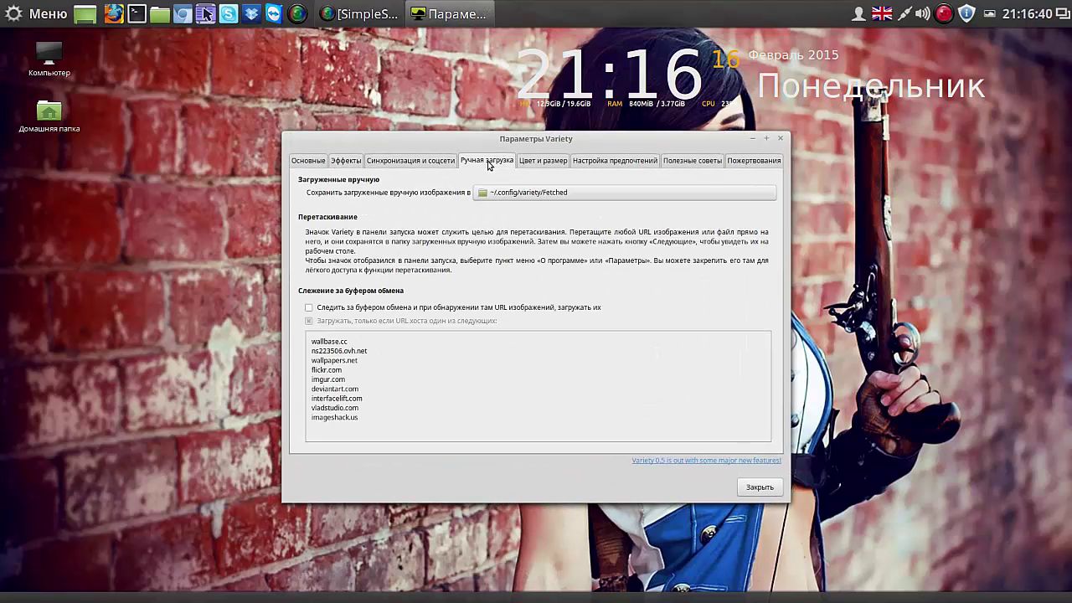
{"action": "left_click", "coordinate": [553, 193]}
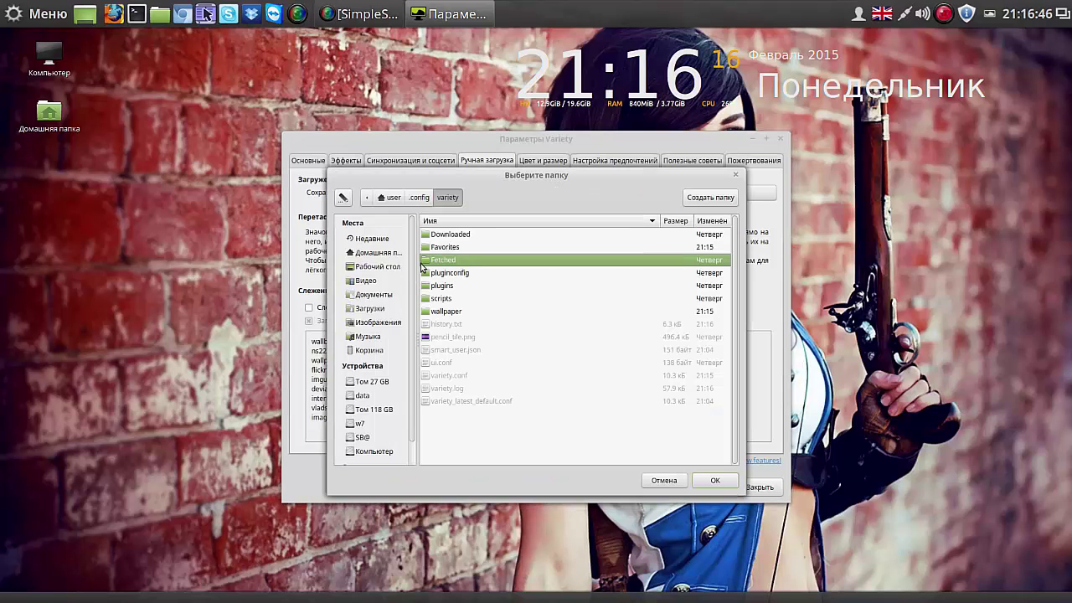
{"action": "left_click", "coordinate": [665, 481]}
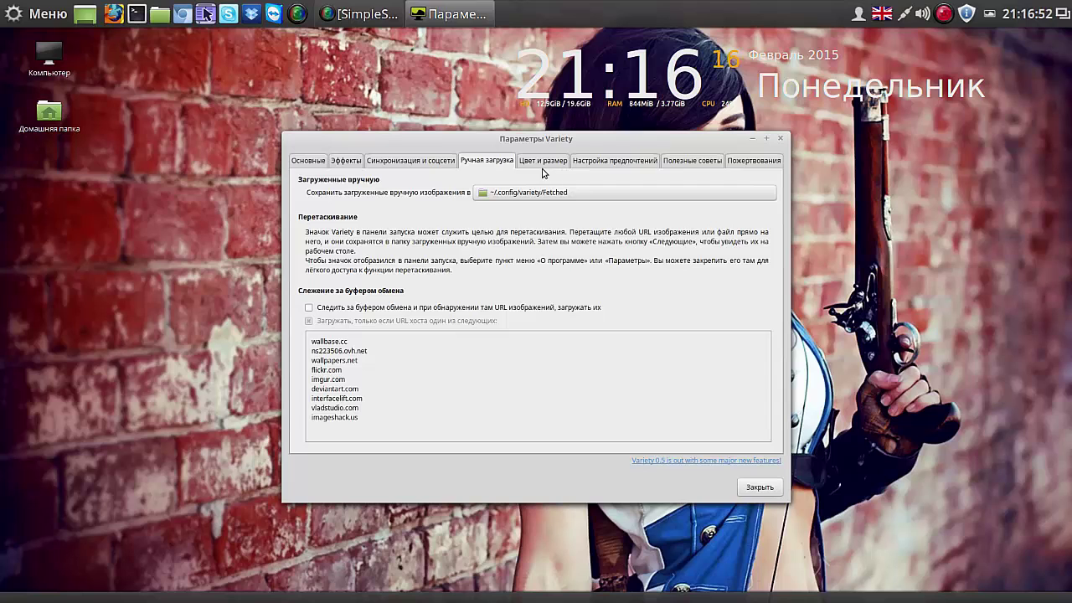
{"action": "left_click", "coordinate": [417, 161]}
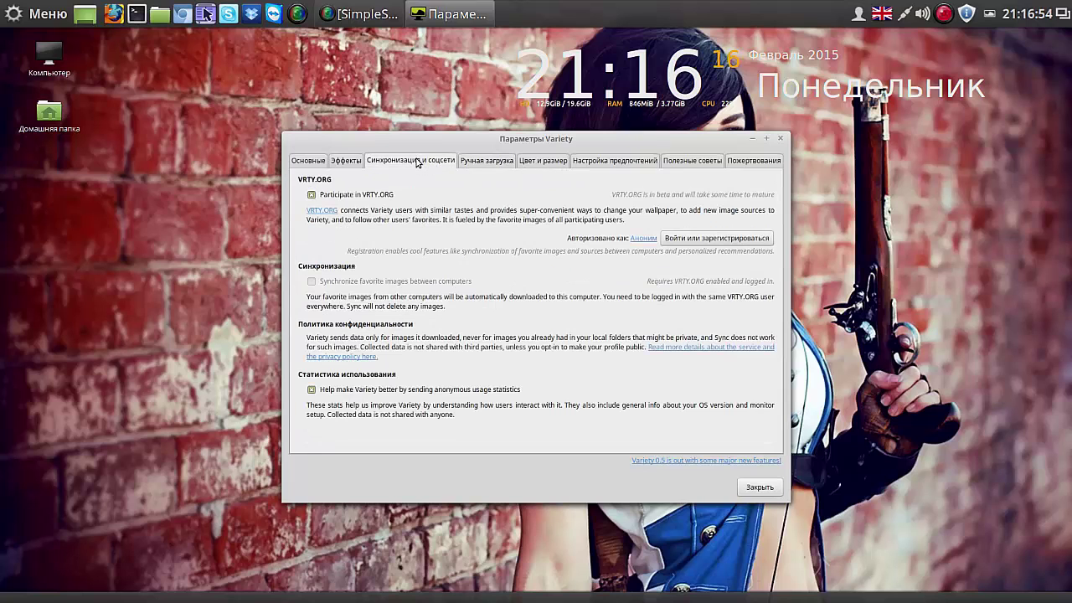
{"action": "left_click", "coordinate": [346, 162]}
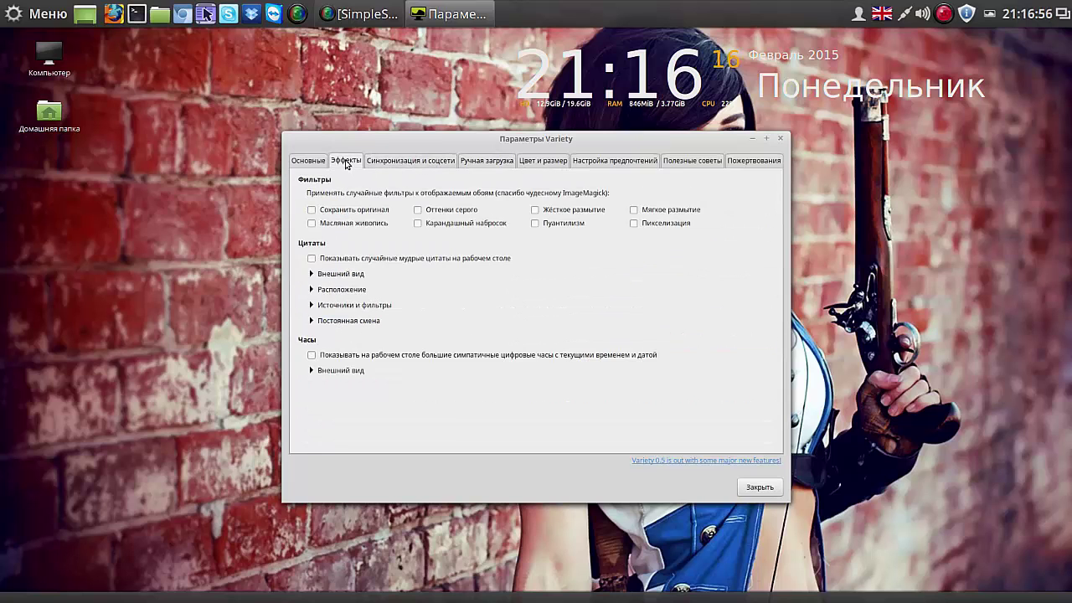
{"action": "left_click", "coordinate": [315, 165]}
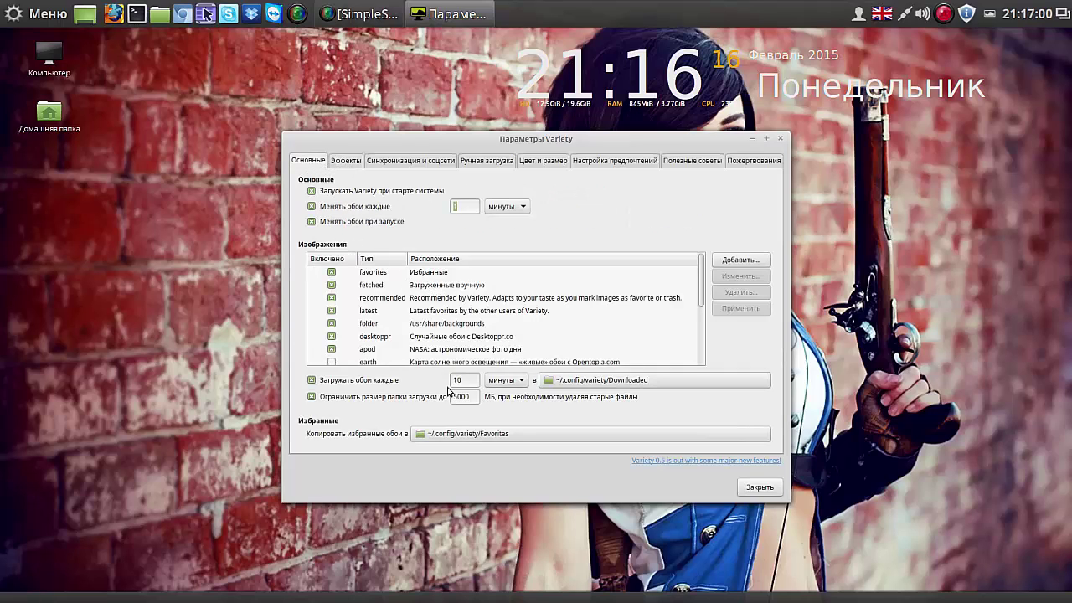
Step: Check the Favorites folder holds only wallhaven-33581.jpg, then cancel the folder chooser
{"action": "left_click", "coordinate": [457, 436]}
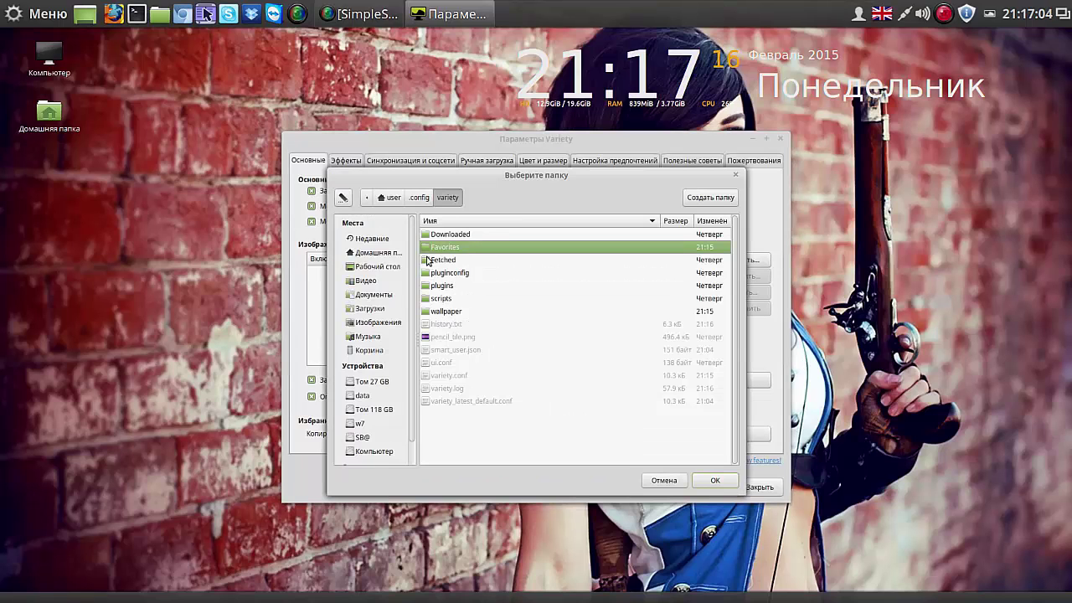
{"action": "double_click", "coordinate": [429, 248]}
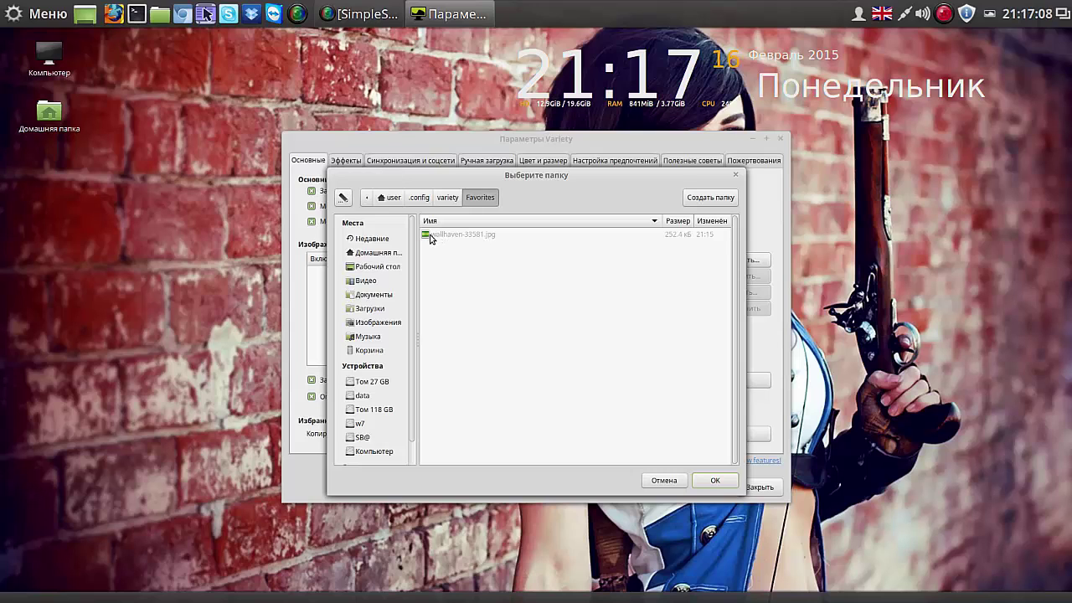
{"action": "left_click", "coordinate": [665, 480]}
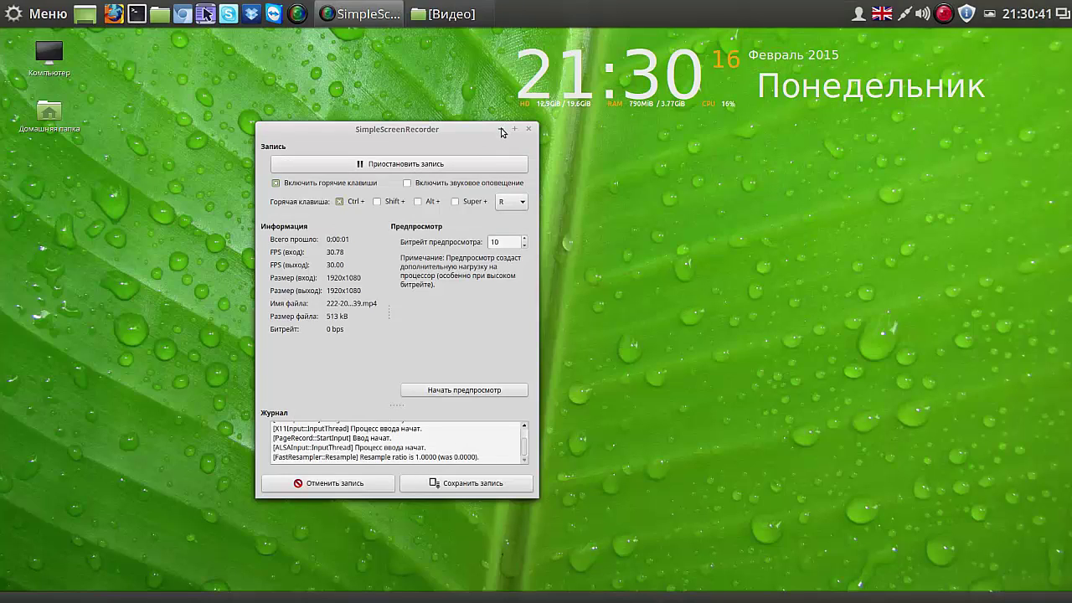
Step: Minimise the recorder, launch Systemback from a 'sys' menu search, and authenticate with the administrator password
{"action": "left_click", "coordinate": [502, 130]}
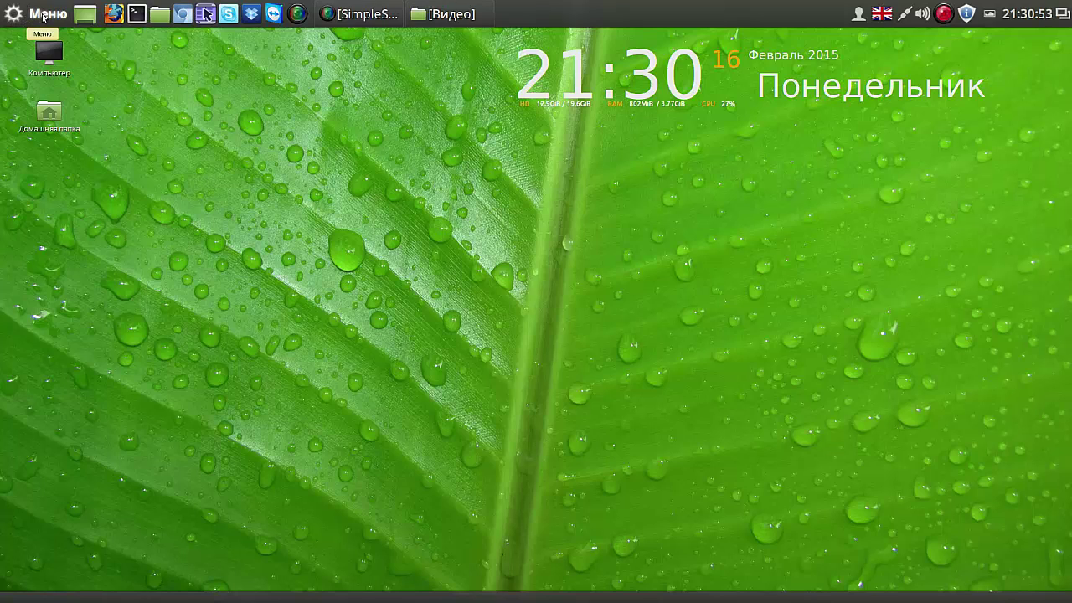
{"action": "left_click", "coordinate": [43, 15]}
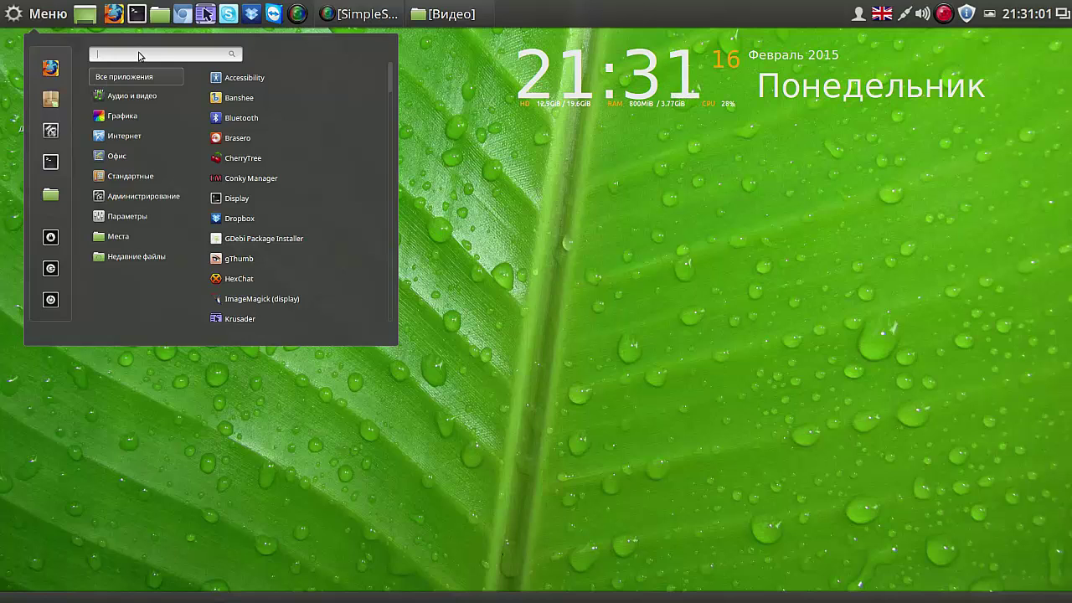
{"action": "type", "text": "s"}
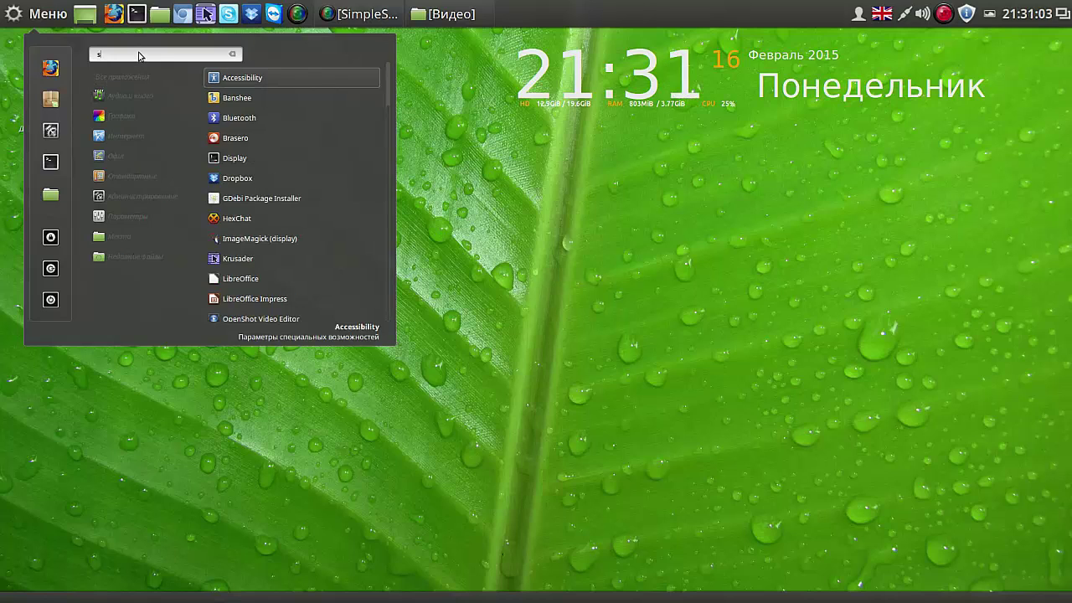
{"action": "type", "text": "ys"}
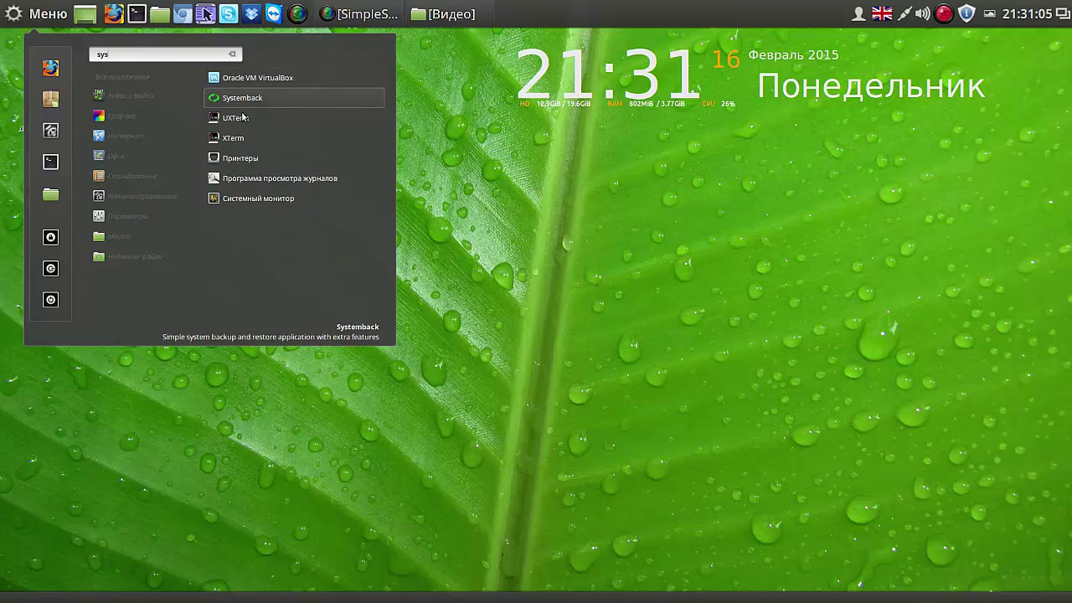
{"action": "left_click", "coordinate": [288, 98]}
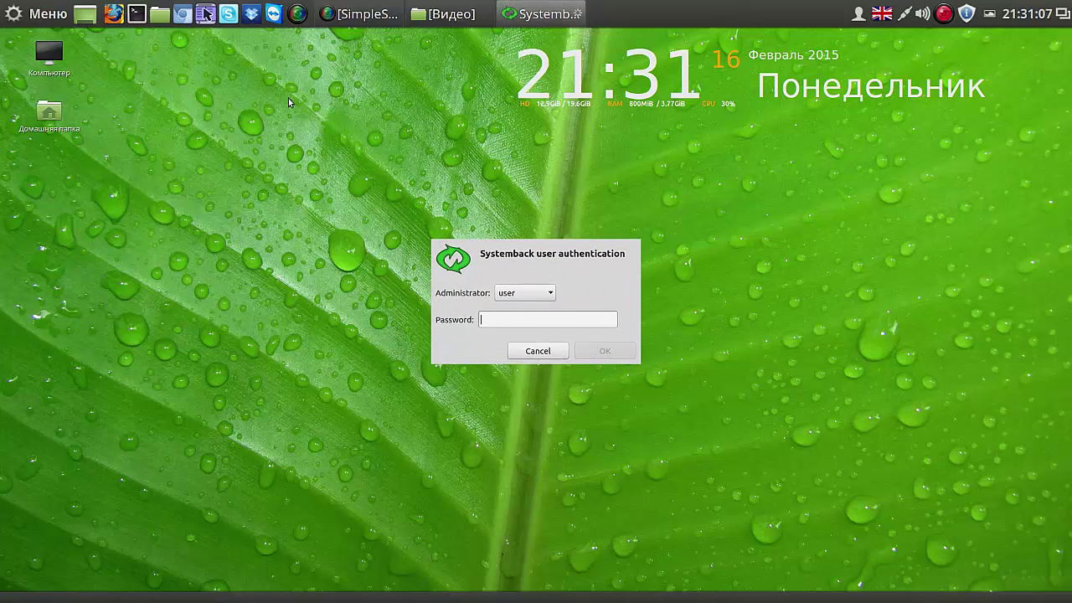
{"action": "type", "text": "1111"}
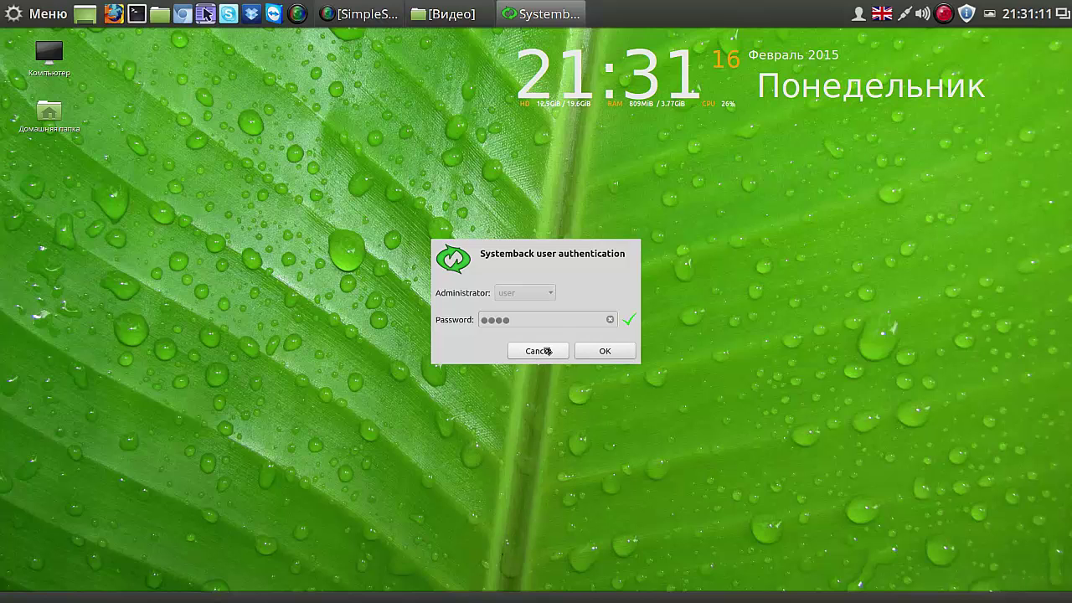
{"action": "left_click", "coordinate": [605, 351]}
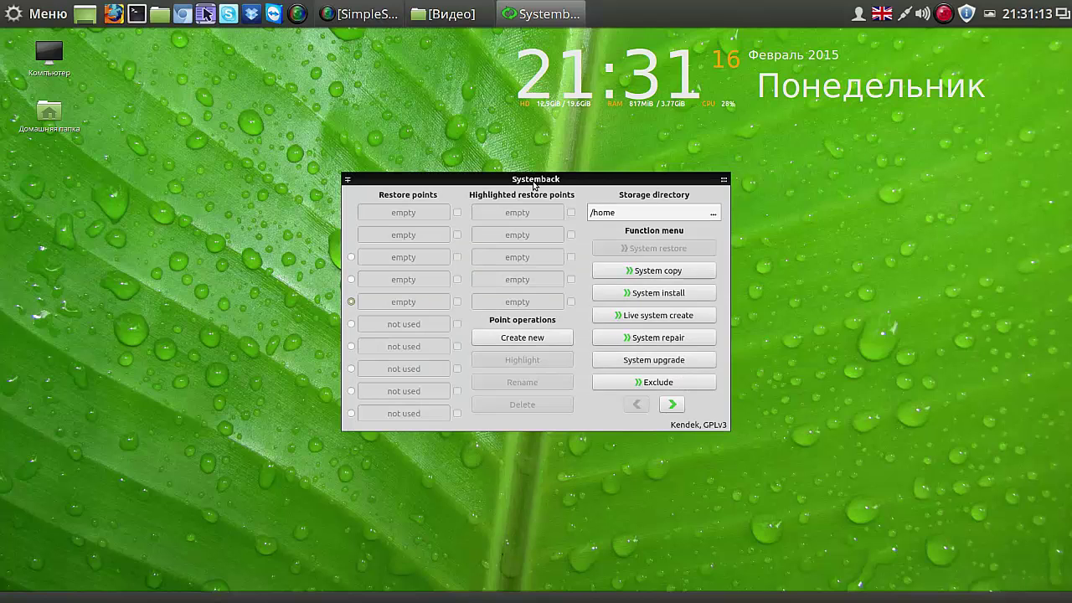
Step: Move Systemback to the top-left, create restore point 2015-02-16,21.31.29, and pause the screen recorder
{"action": "left_click_drag", "start_coordinate": [530, 180], "coordinate": [314, 63]}
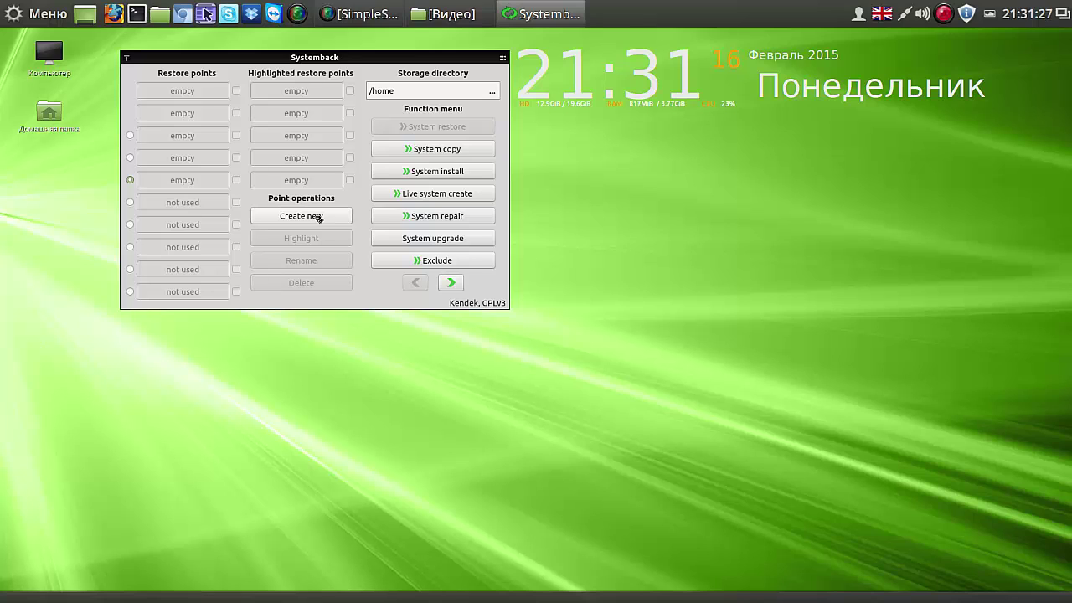
{"action": "left_click", "coordinate": [320, 217]}
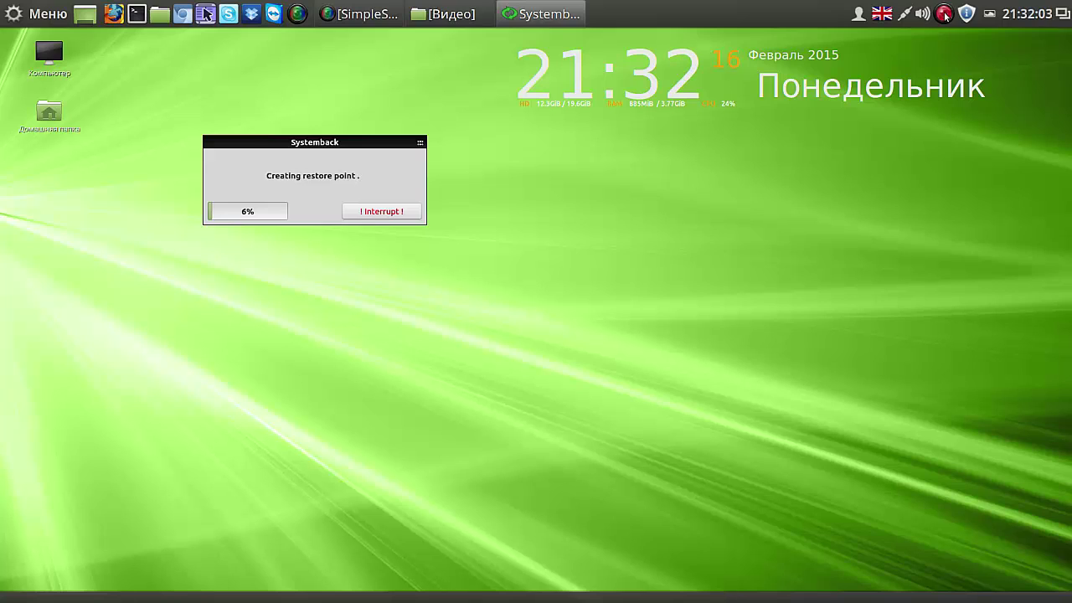
{"action": "right_click", "coordinate": [945, 15]}
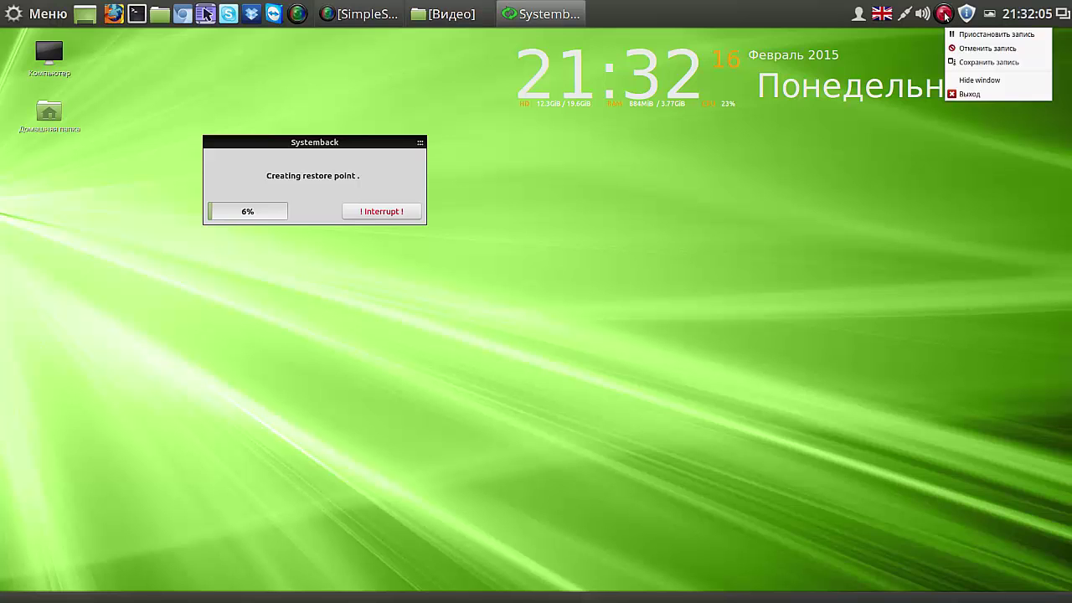
{"action": "left_click", "coordinate": [959, 36]}
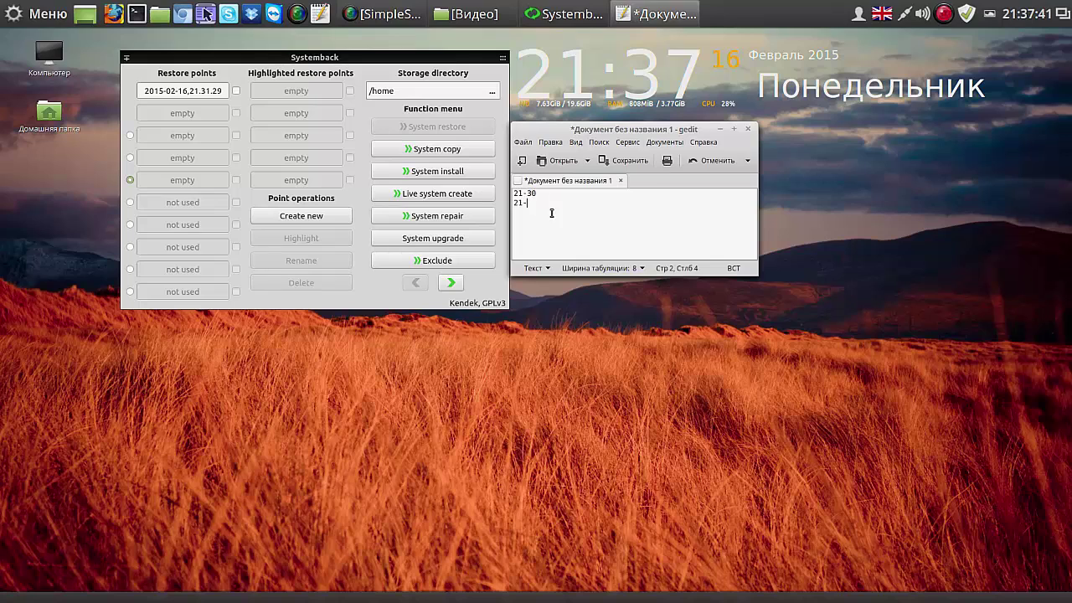
Step: Add the entries 3 and 7 to the gedit notes, then close gedit choosing 'Закрыть без сохранения'
{"action": "type", "text": "3"}
{"action": "key", "text": "Return"}
{"action": "type", "text": "7"}
{"action": "key", "text": "Return"}
{"action": "key", "text": "Return"}
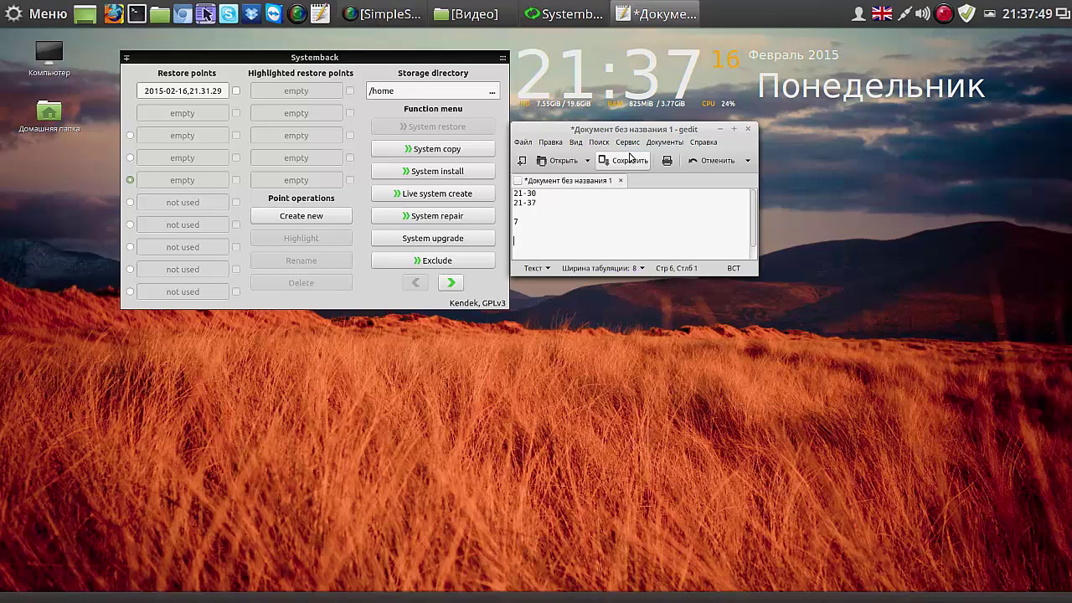
{"action": "left_click", "coordinate": [748, 131]}
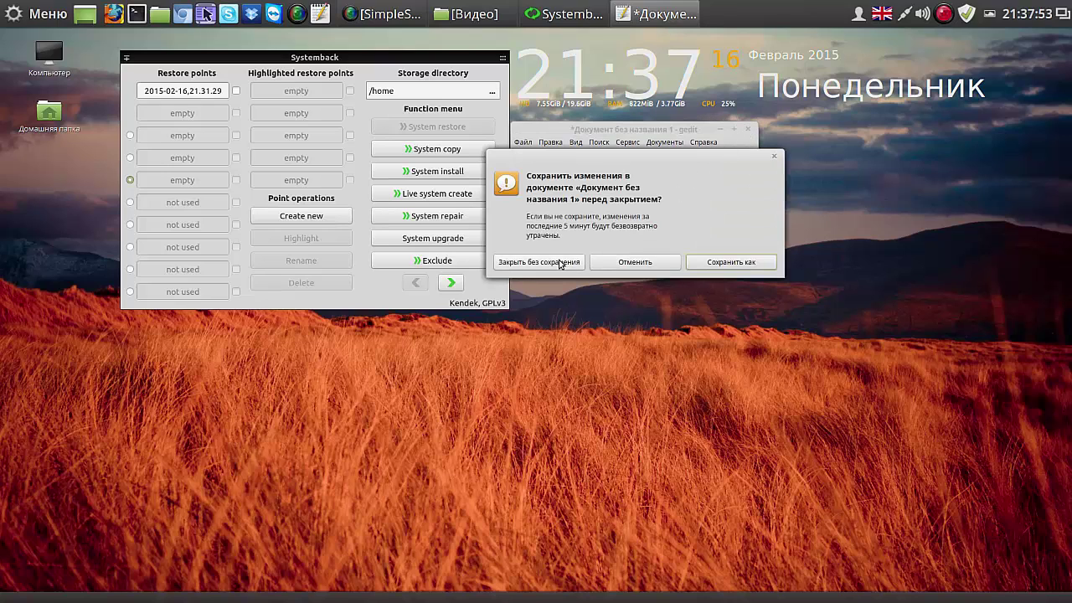
{"action": "left_click", "coordinate": [560, 263]}
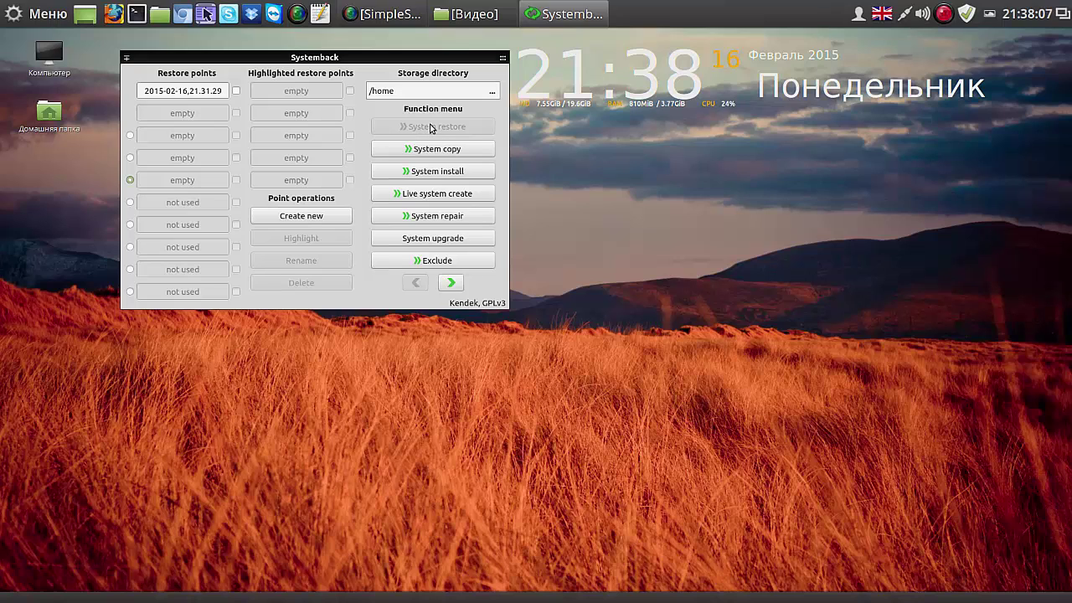
Step: Mark and unmark the 2015-02-16,21.31.29 restore point while moving the Systemback window down and back up
{"action": "left_click", "coordinate": [236, 90]}
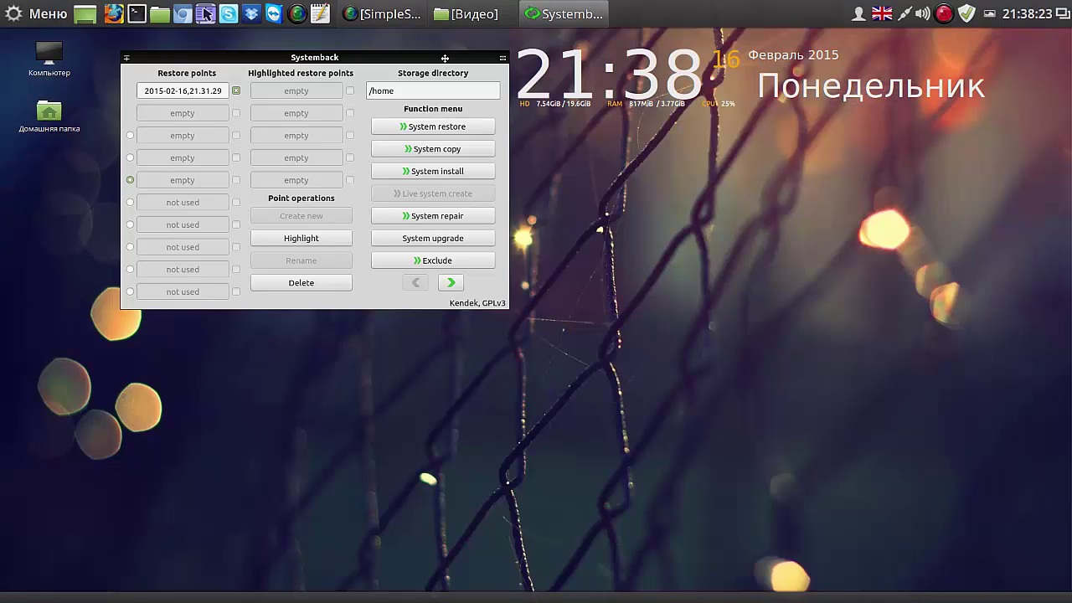
{"action": "left_click_drag", "start_coordinate": [444, 60], "coordinate": [458, 154]}
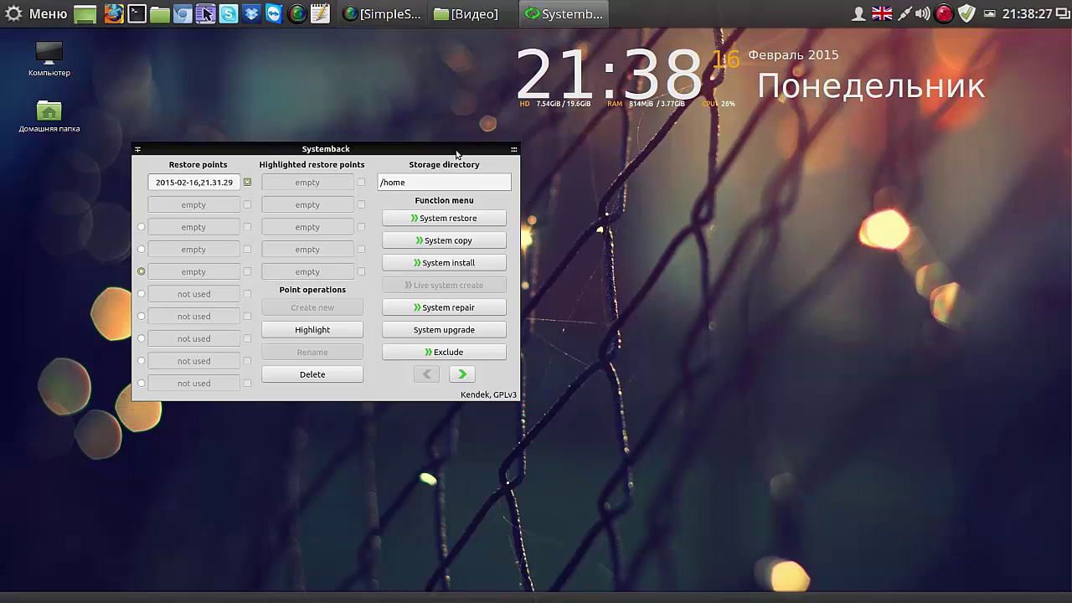
{"action": "left_click", "coordinate": [249, 182]}
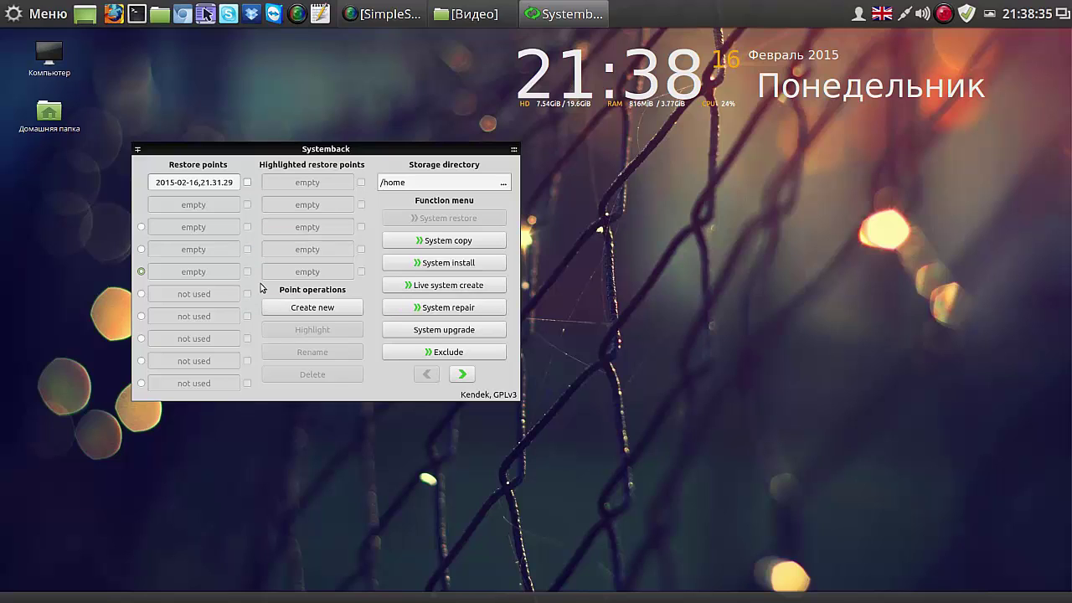
{"action": "left_click_drag", "start_coordinate": [408, 148], "coordinate": [385, 75]}
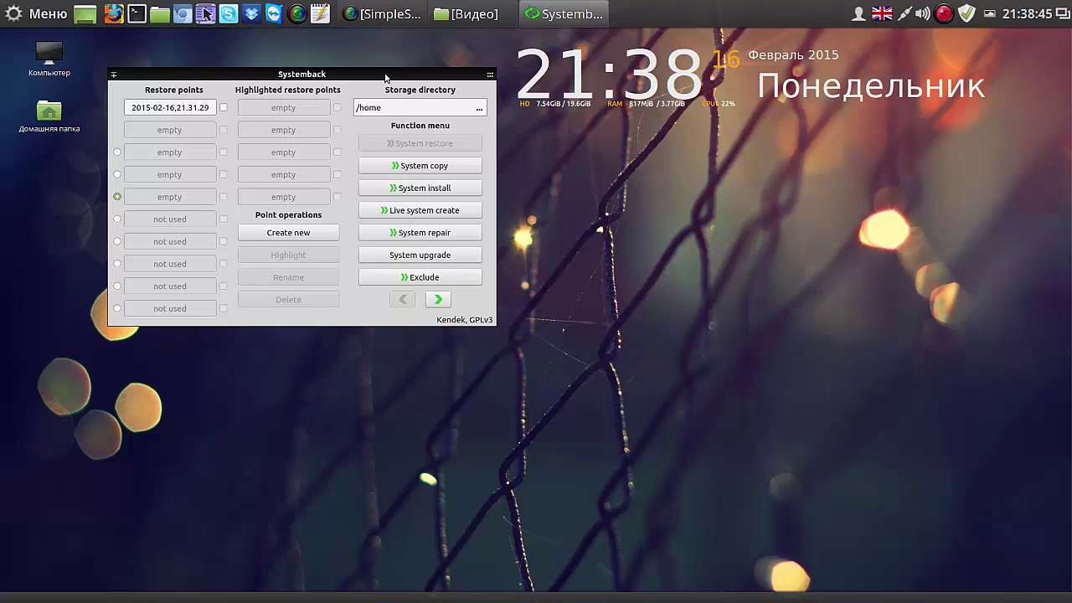
Step: Turn on 'Create Live ISO images automatically' in Settings and return to the first function set
{"action": "left_click", "coordinate": [438, 300]}
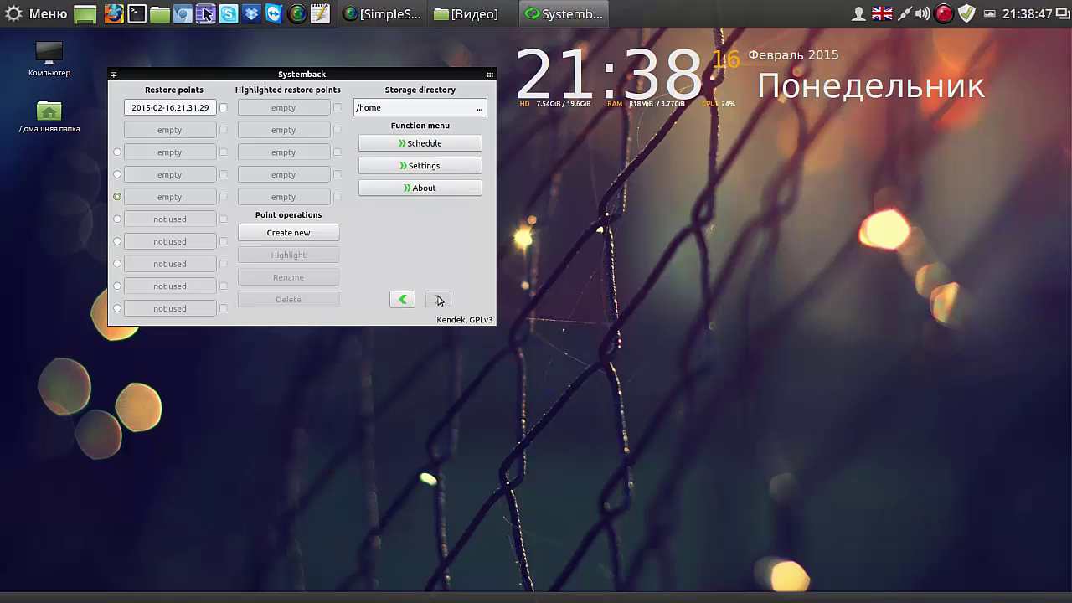
{"action": "left_click", "coordinate": [434, 167]}
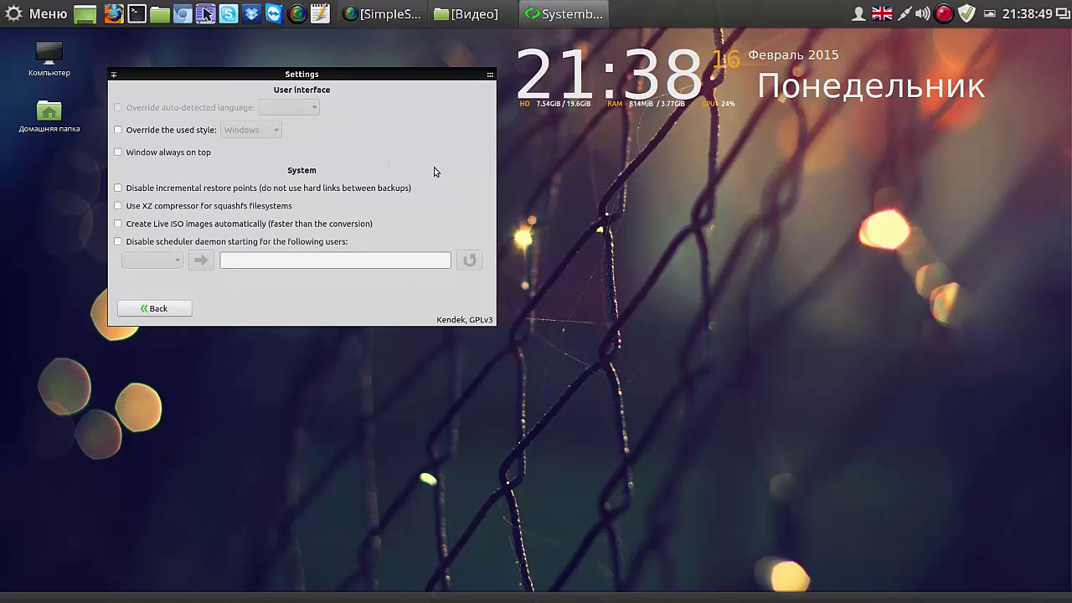
{"action": "left_click", "coordinate": [118, 223]}
{"action": "left_click", "coordinate": [178, 311]}
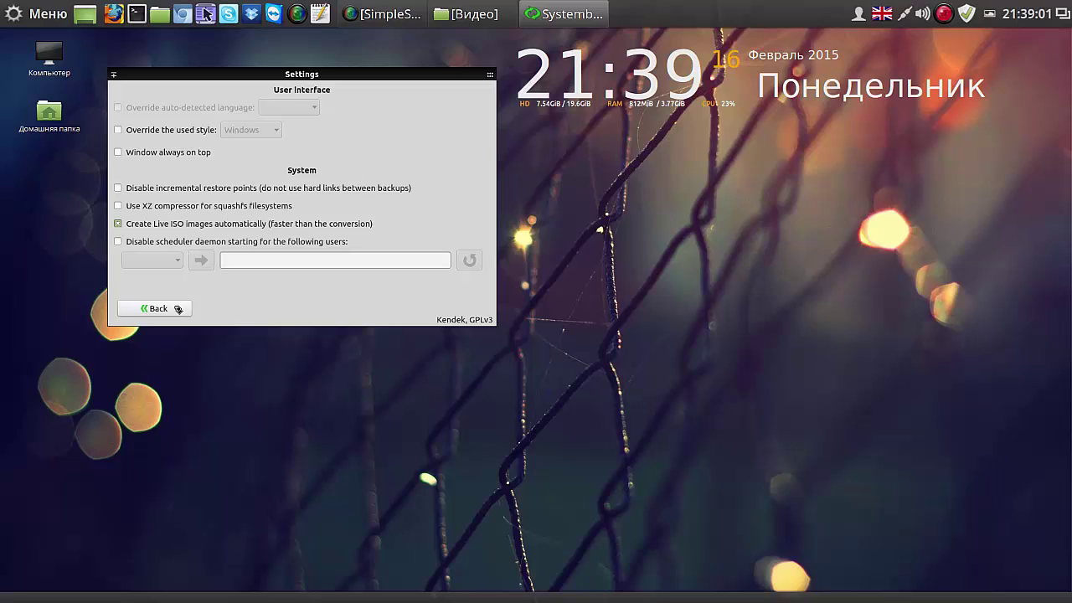
{"action": "left_click", "coordinate": [177, 308]}
{"action": "left_click", "coordinate": [403, 299]}
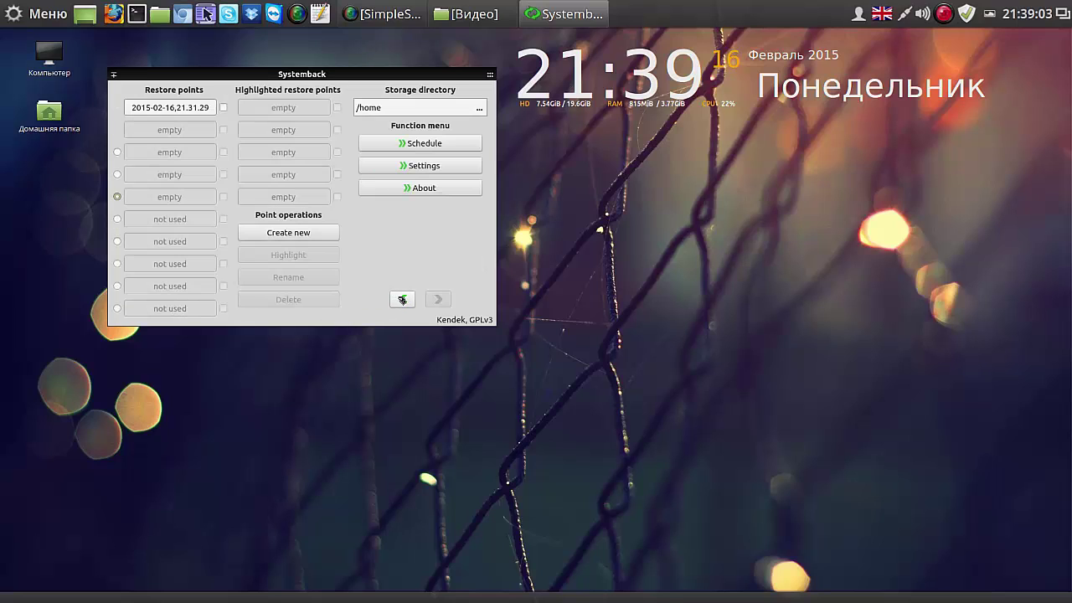
{"action": "left_click", "coordinate": [402, 300]}
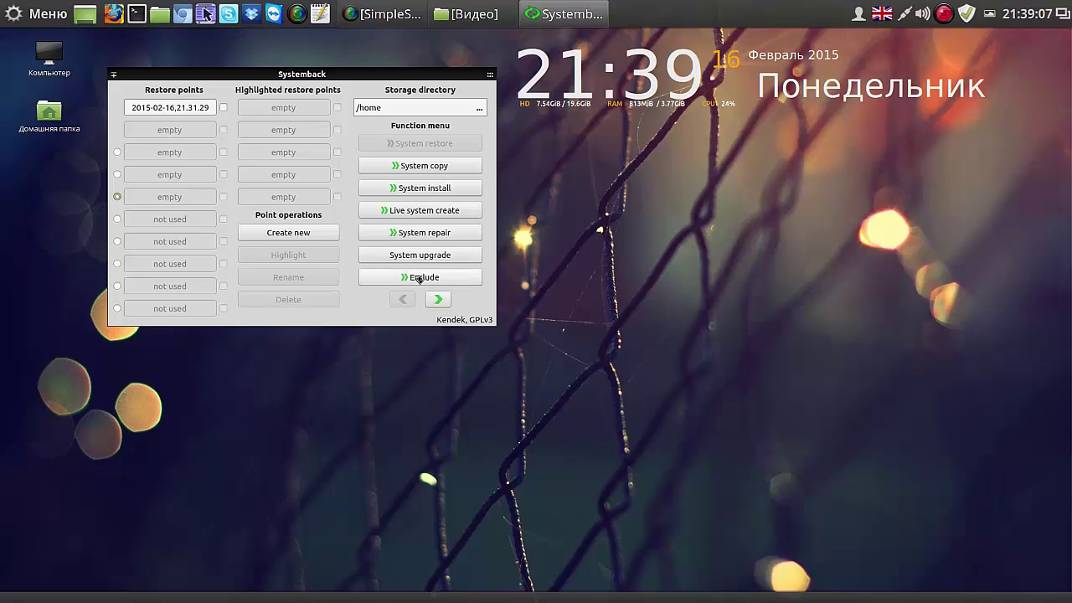
Step: Exclude user data from the Live system, selecting Видео, Документы and Загрузки in Excluded items, then go back
{"action": "left_click", "coordinate": [419, 278]}
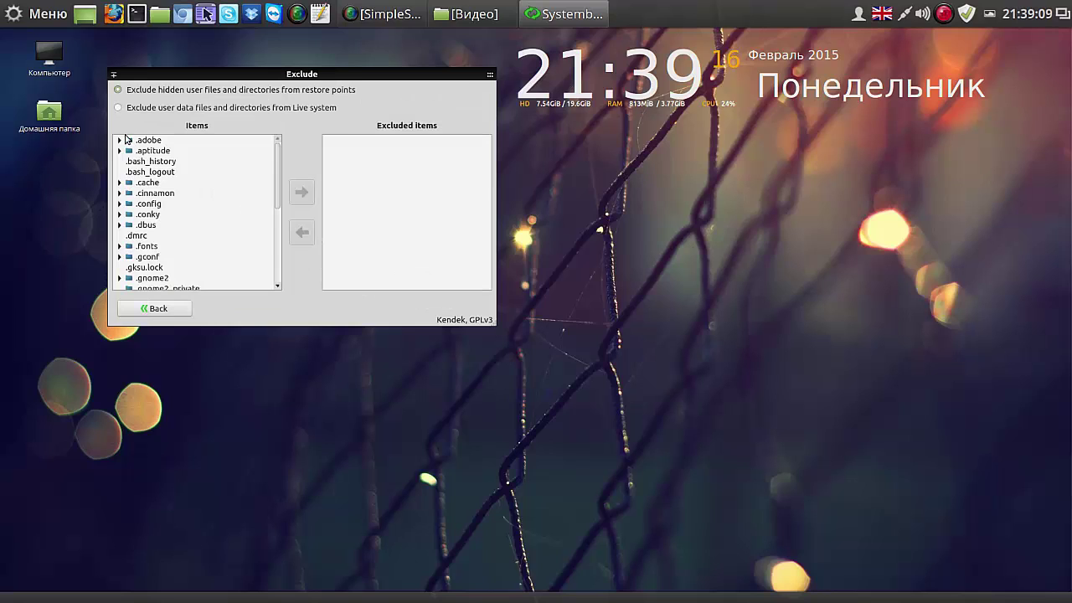
{"action": "left_click", "coordinate": [119, 109]}
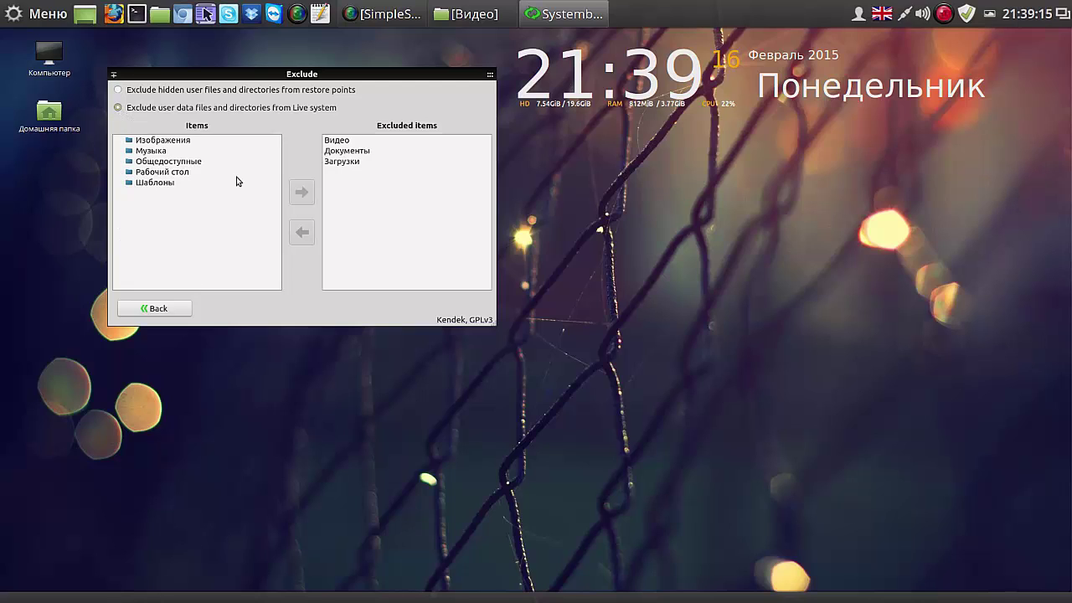
{"action": "left_click_drag", "start_coordinate": [353, 73], "coordinate": [411, 78]}
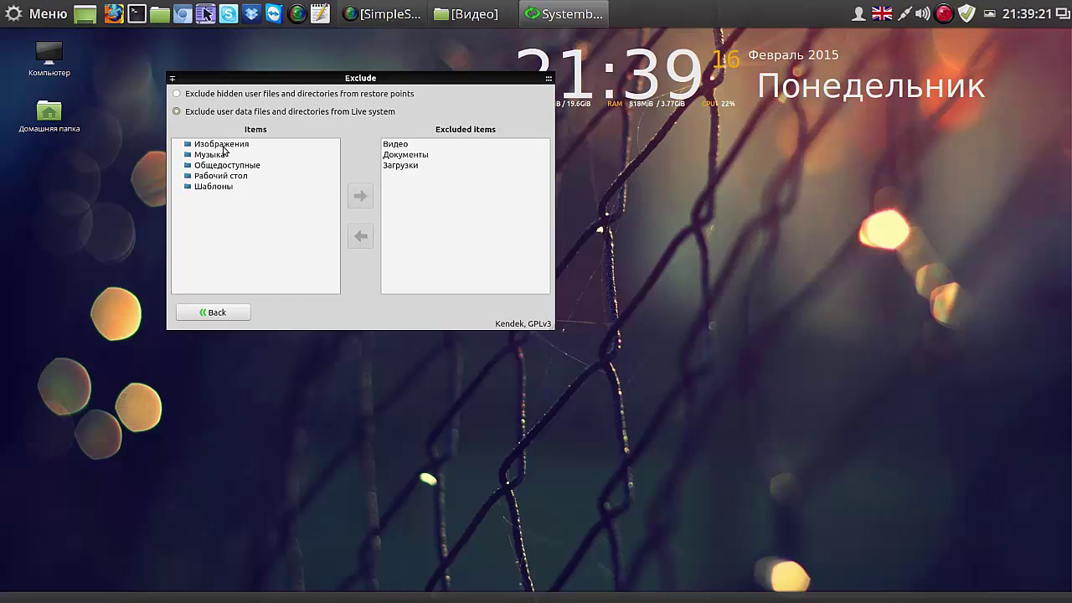
{"action": "left_click", "coordinate": [401, 147]}
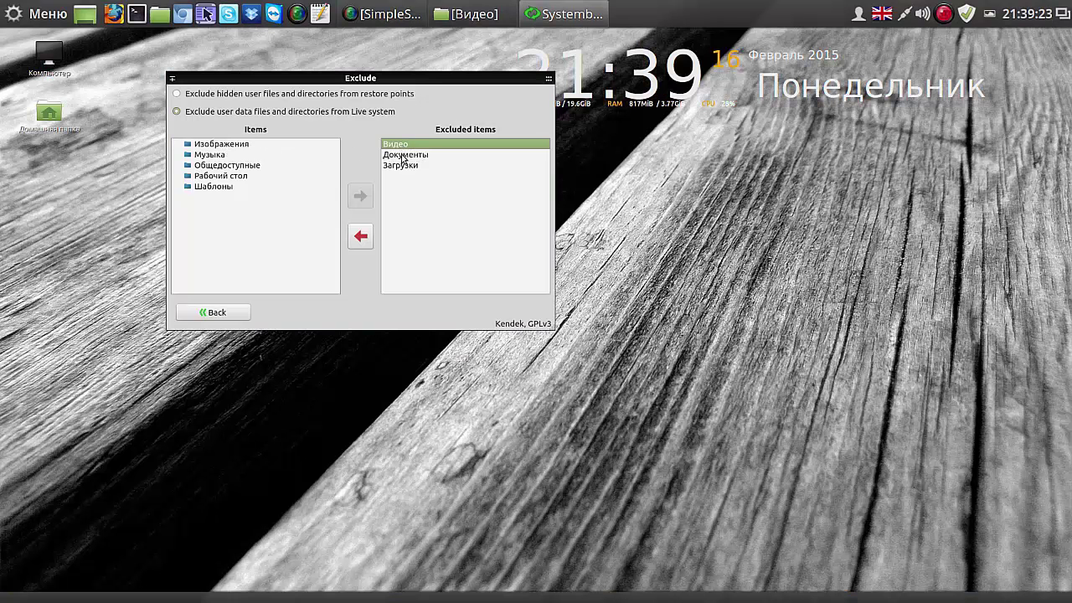
{"action": "left_click", "coordinate": [403, 155]}
{"action": "left_click", "coordinate": [403, 167]}
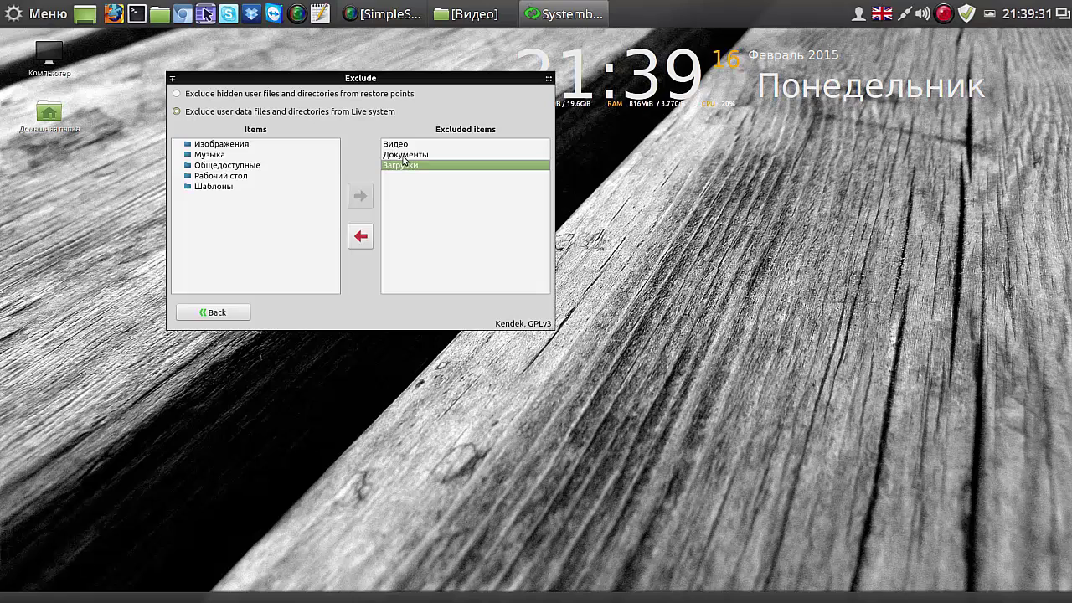
{"action": "left_click", "coordinate": [403, 155]}
{"action": "left_click", "coordinate": [401, 144]}
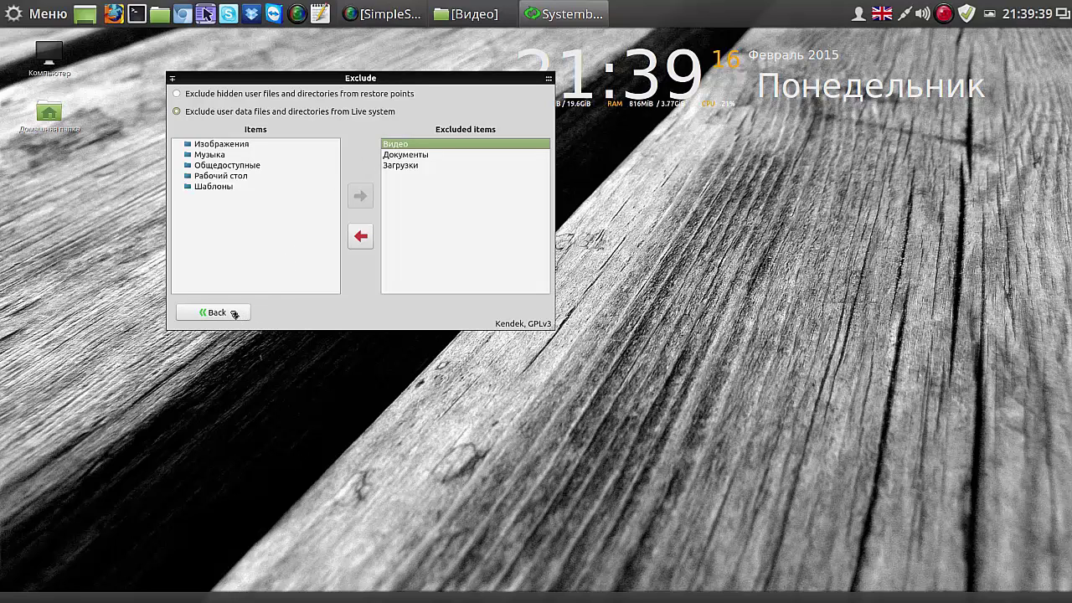
{"action": "left_click", "coordinate": [234, 314]}
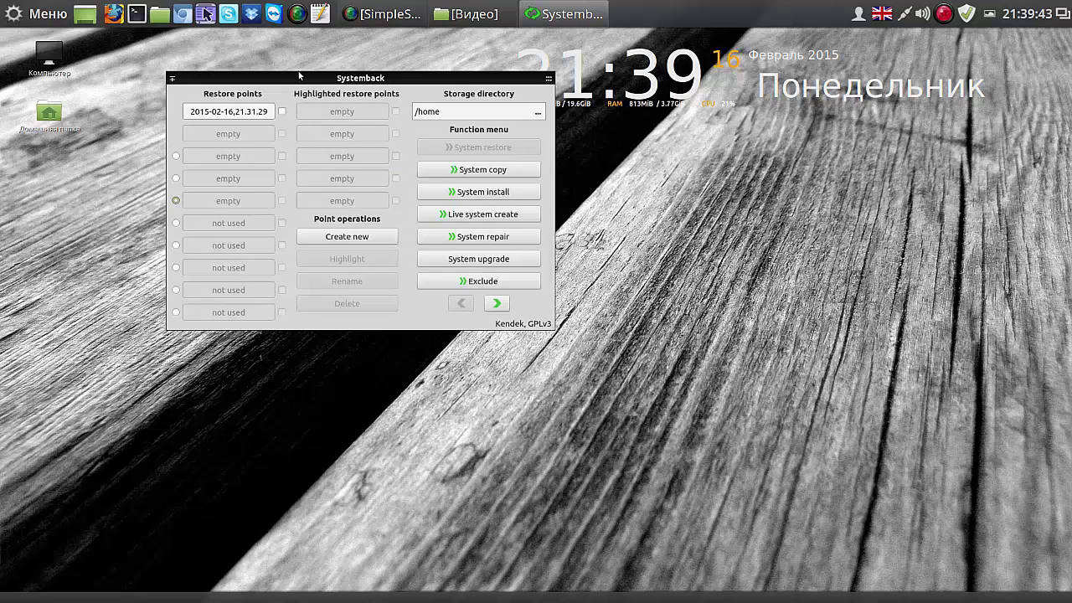
Step: Build a new Live system image, pausing the recorder during the build, and acknowledge completion
{"action": "left_click", "coordinate": [492, 214]}
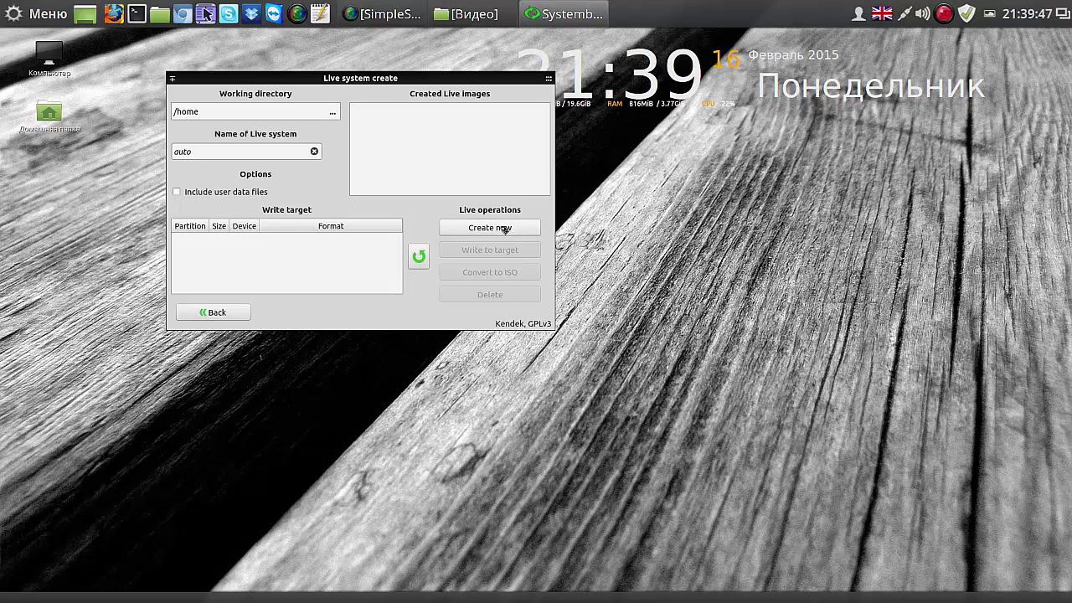
{"action": "left_click", "coordinate": [504, 227]}
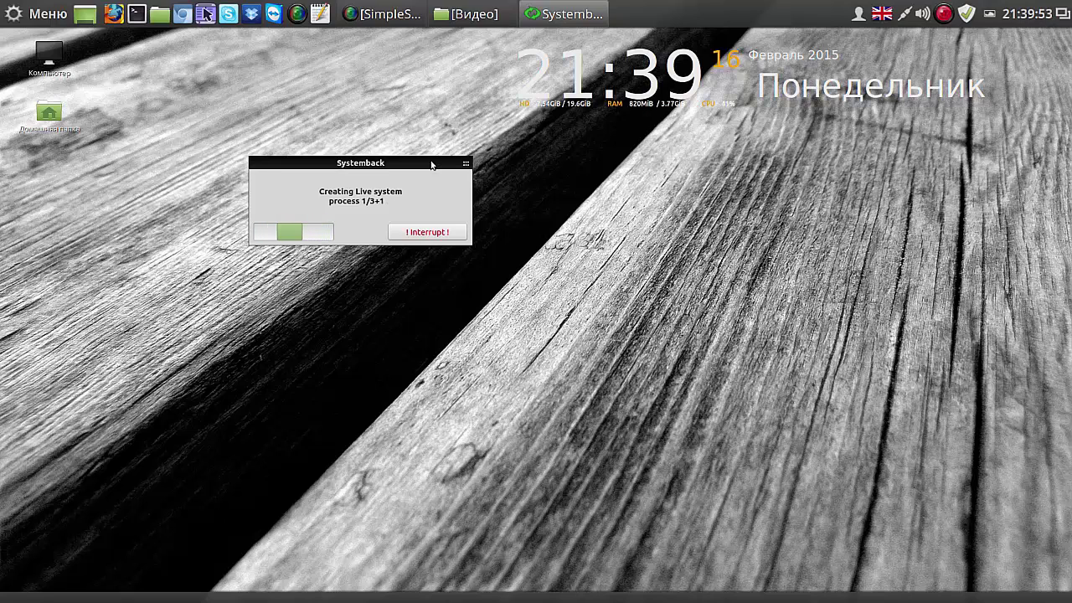
{"action": "left_click", "coordinate": [944, 14]}
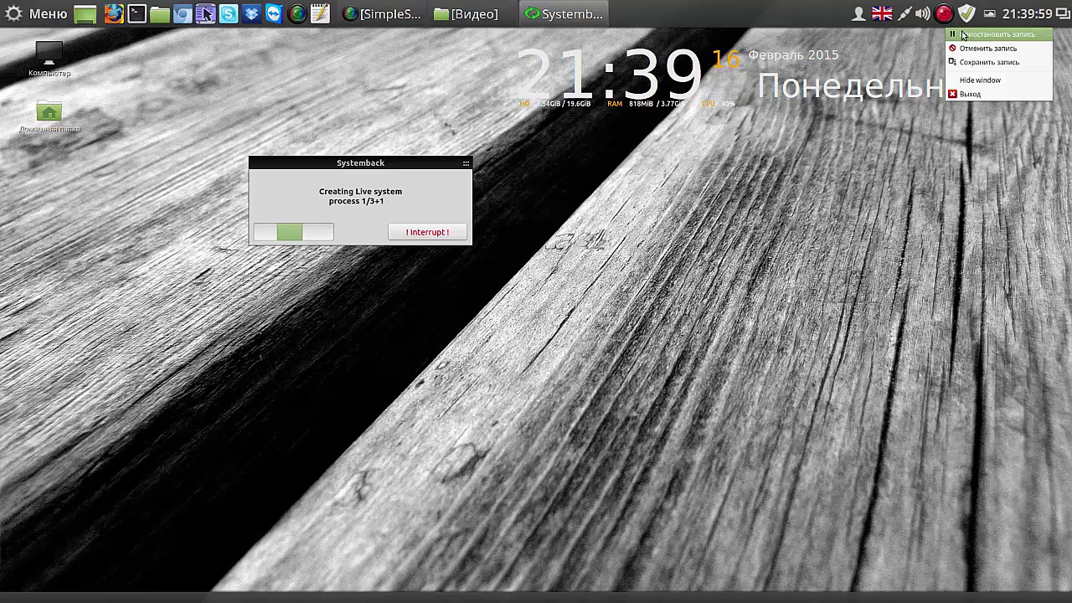
{"action": "left_click", "coordinate": [964, 35]}
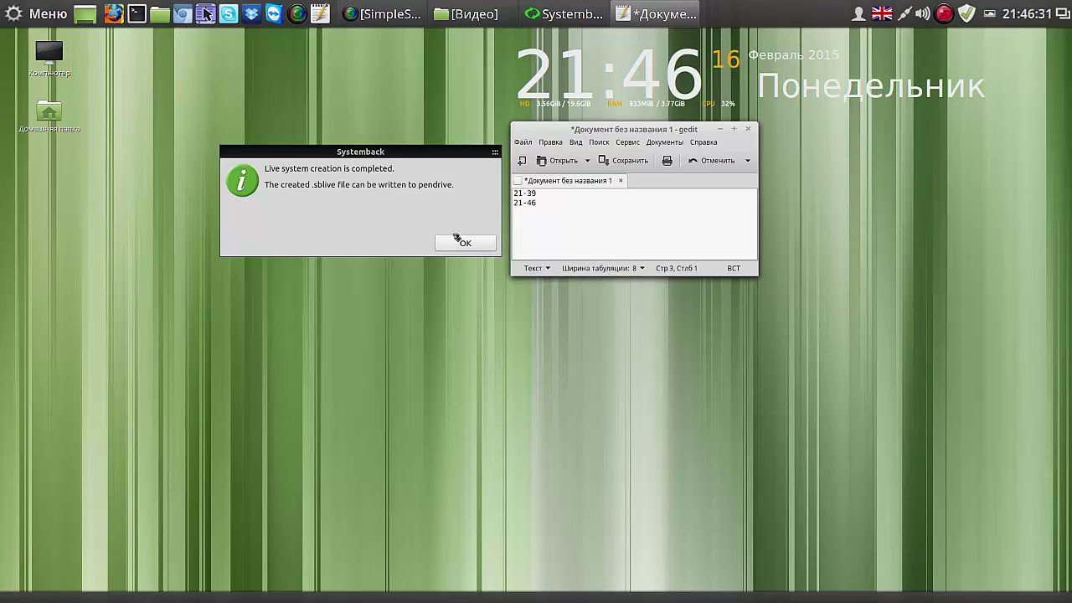
{"action": "left_click", "coordinate": [457, 243]}
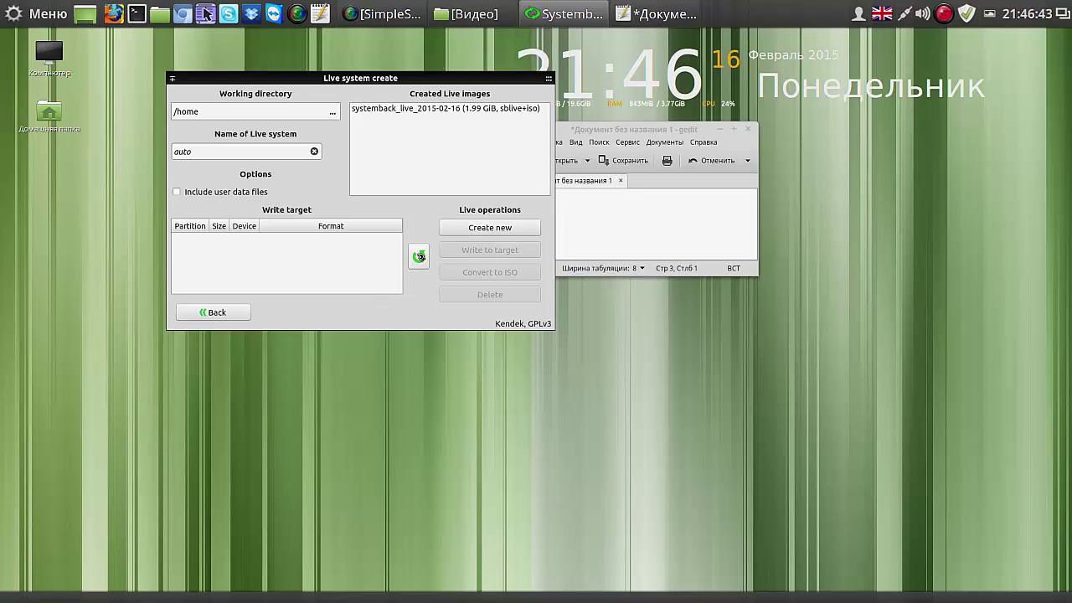
Step: Redetect devices, pick systemback_live_2015-02-16 and /dev/sdd, and confirm writing the image to it
{"action": "left_click", "coordinate": [419, 257]}
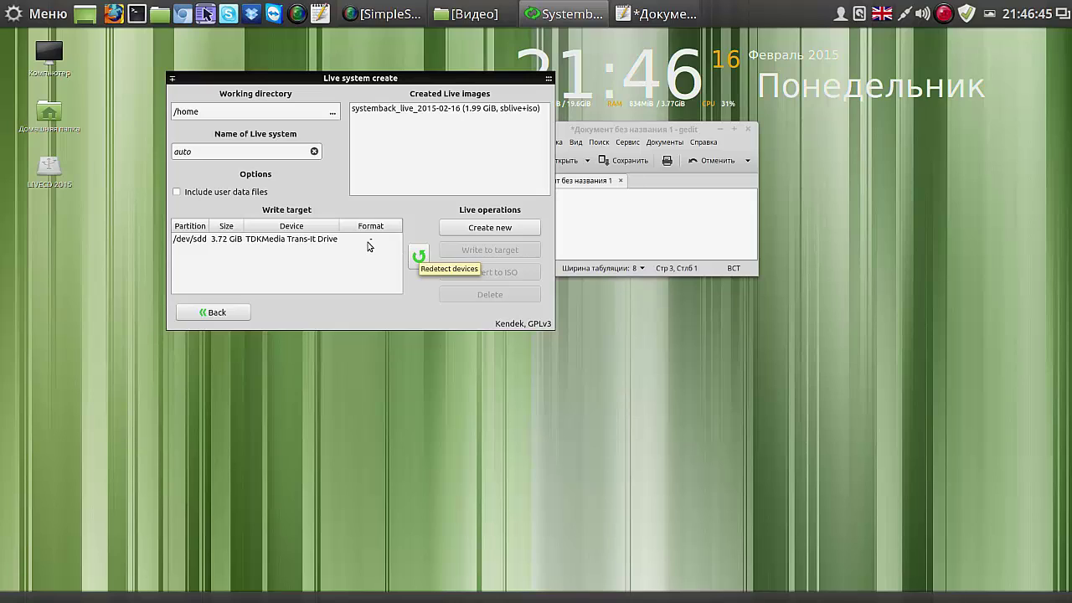
{"action": "left_click", "coordinate": [407, 109]}
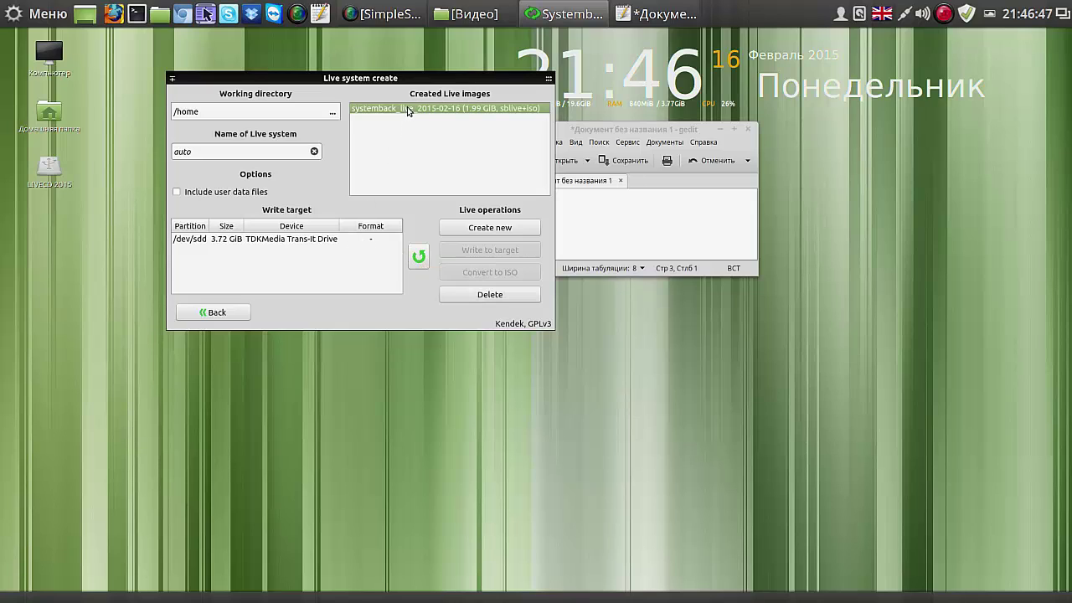
{"action": "left_click", "coordinate": [324, 241]}
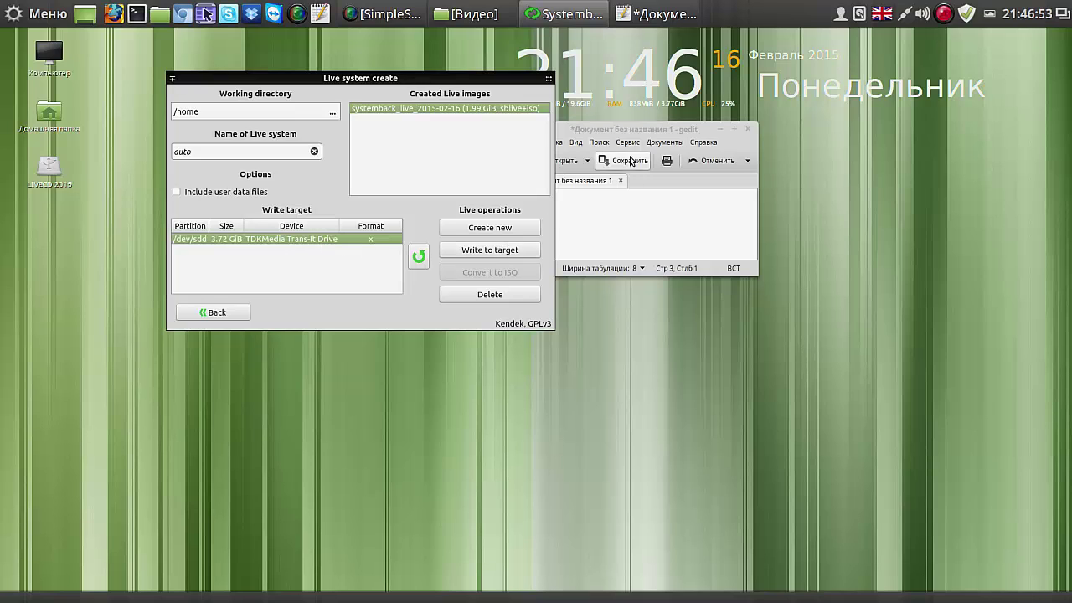
{"action": "left_click_drag", "start_coordinate": [630, 129], "coordinate": [775, 131]}
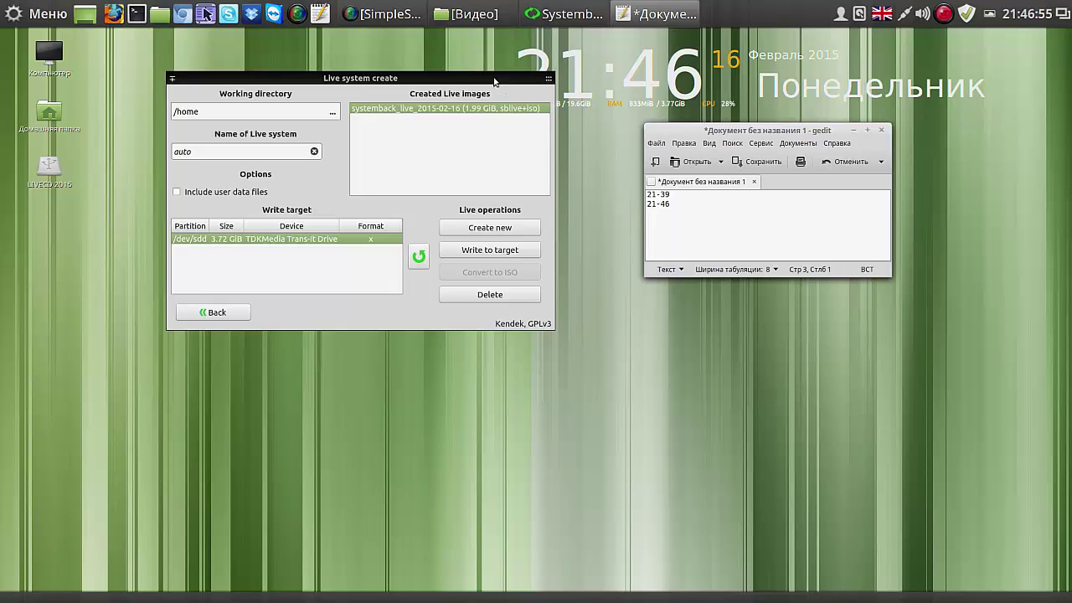
{"action": "left_click_drag", "start_coordinate": [495, 81], "coordinate": [440, 89]}
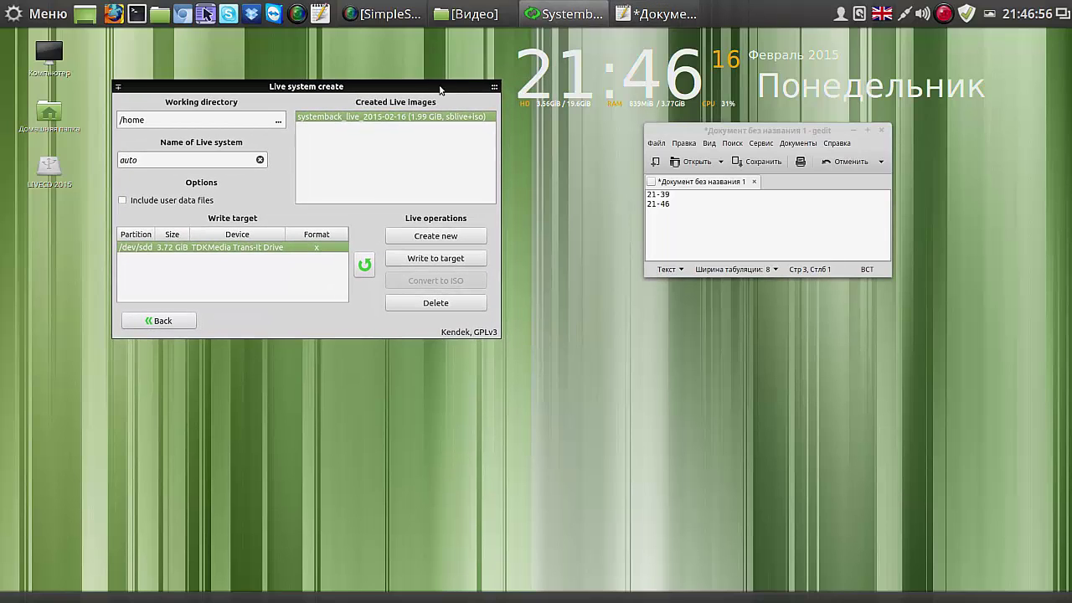
{"action": "left_click", "coordinate": [450, 259]}
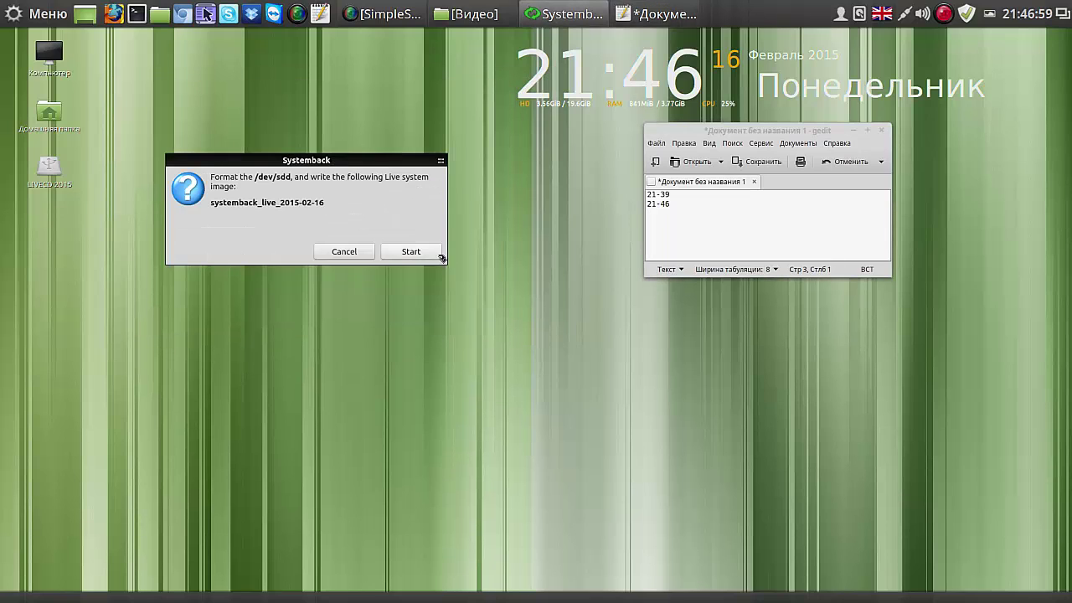
{"action": "left_click", "coordinate": [411, 251]}
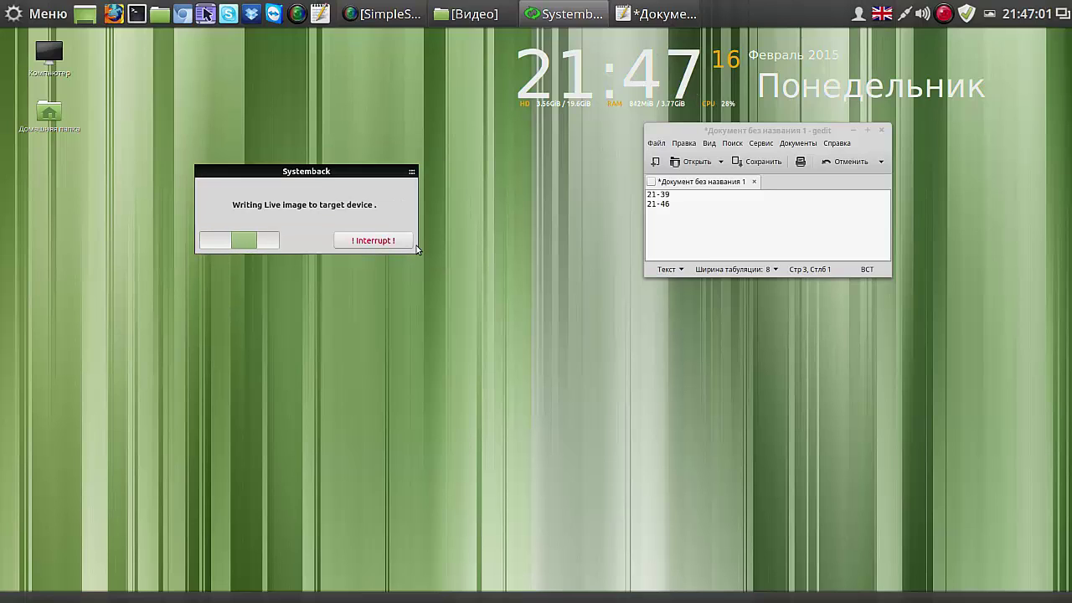
Step: Log the time 21-47 in the gedit notes, pause the recorder, and acknowledge the completed write
{"action": "left_click", "coordinate": [674, 206]}
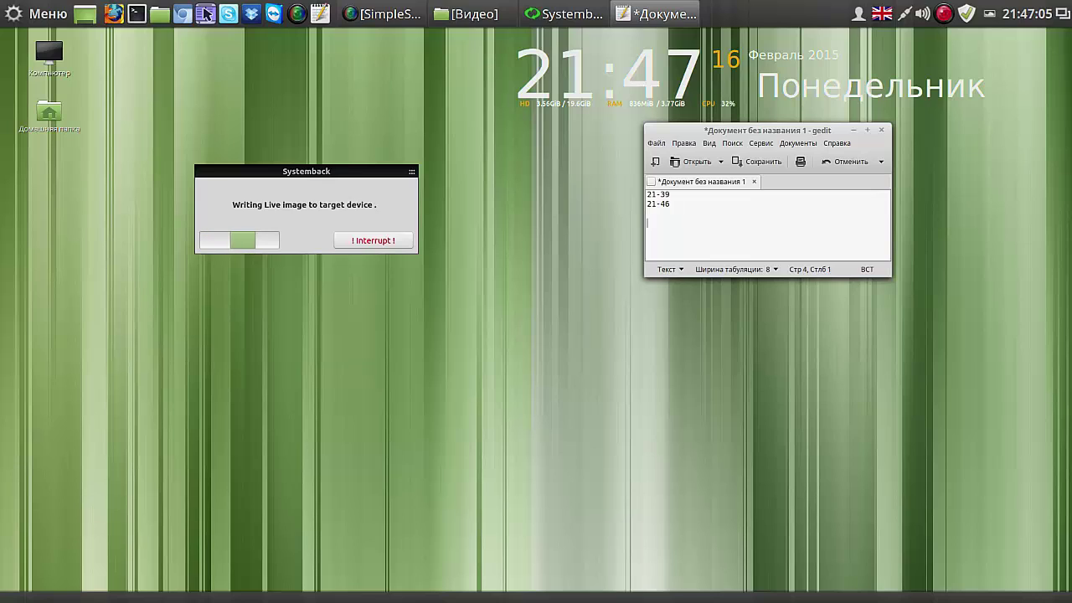
{"action": "key", "text": "Return"}
{"action": "key", "text": "Return"}
{"action": "type", "text": "21"}
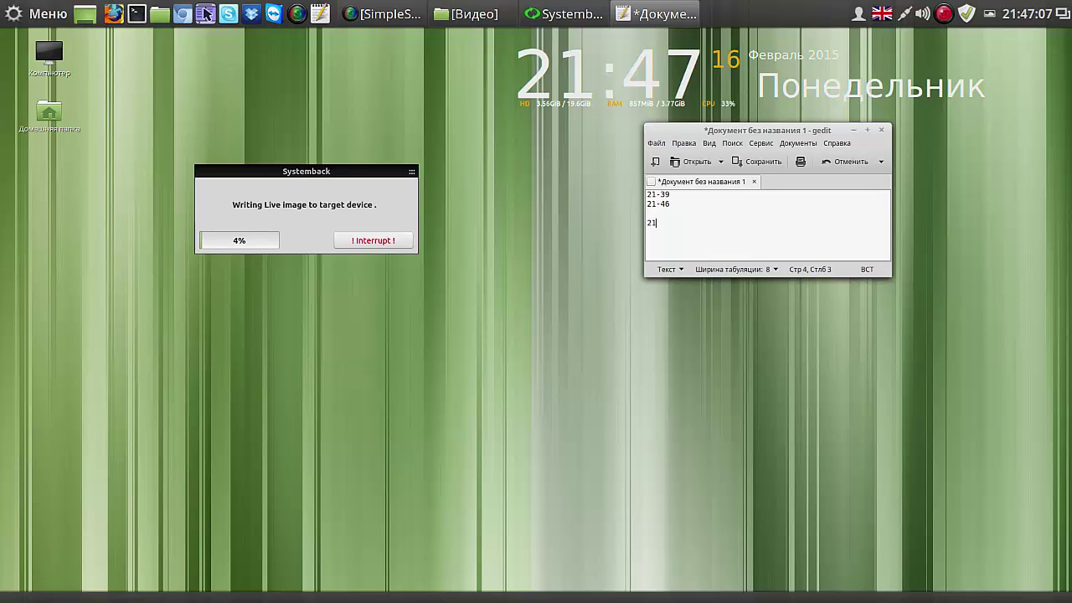
{"action": "type", "text": "-47"}
{"action": "key", "text": "Return"}
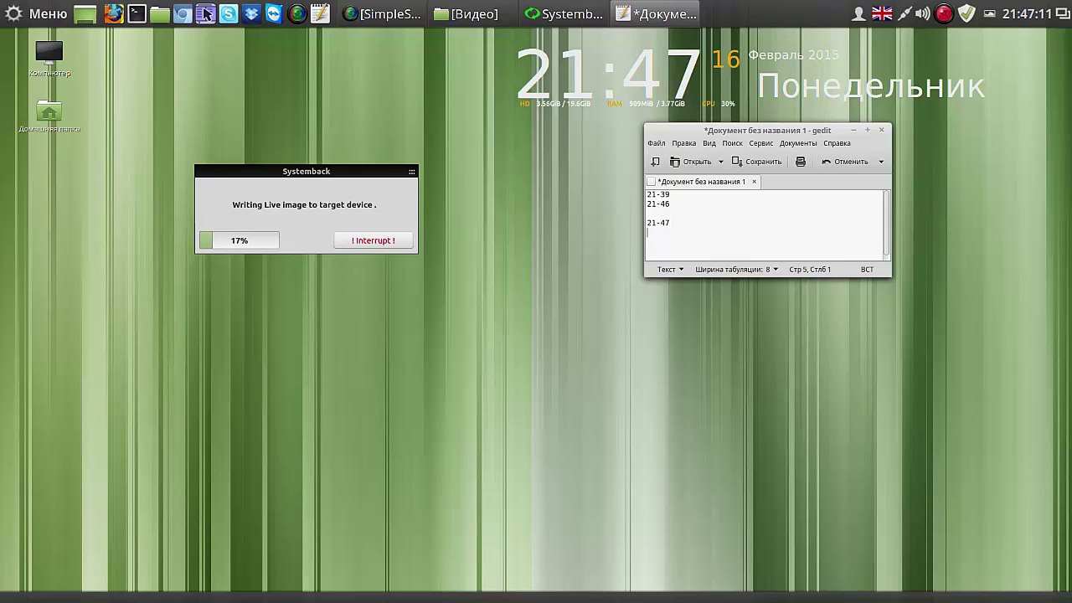
{"action": "left_click", "coordinate": [944, 13]}
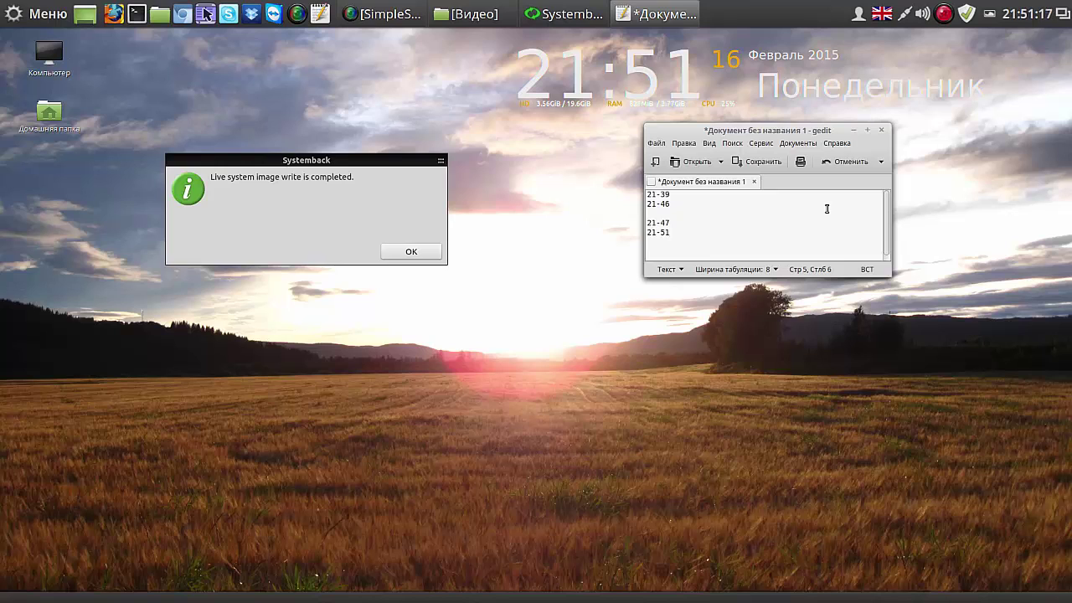
{"action": "key", "text": "Return"}
{"action": "left_click", "coordinate": [419, 251]}
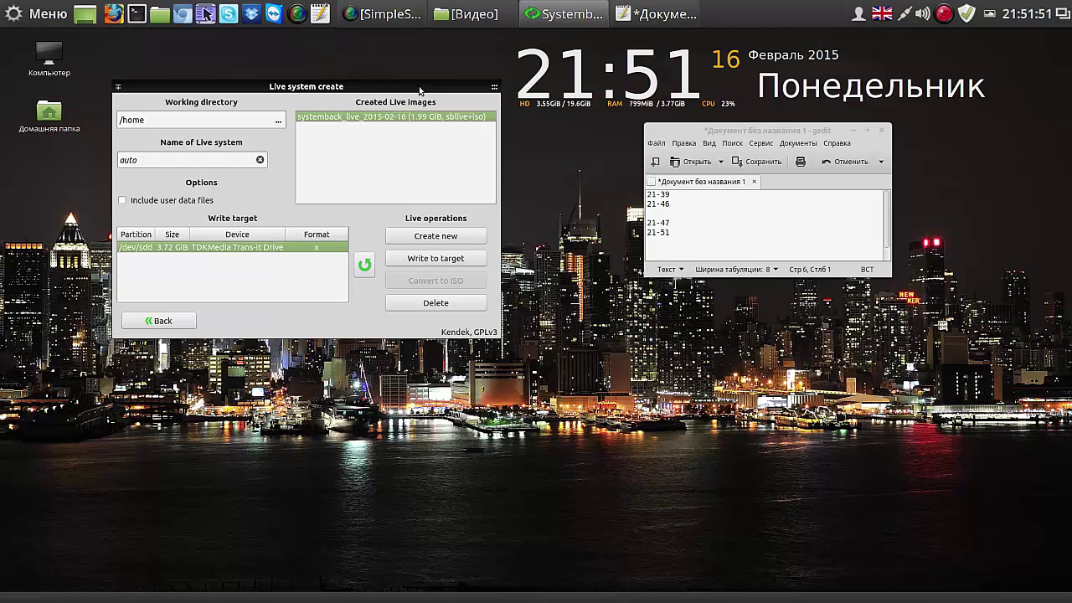
Step: Review the System copy page and return to the main menu
{"action": "left_click", "coordinate": [170, 324]}
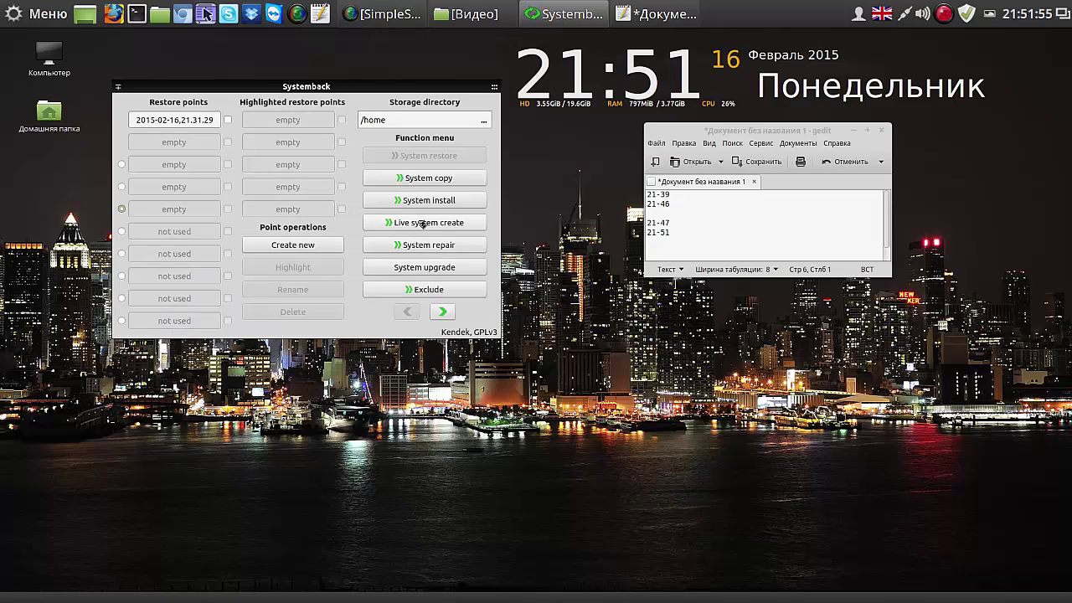
{"action": "left_click", "coordinate": [437, 178]}
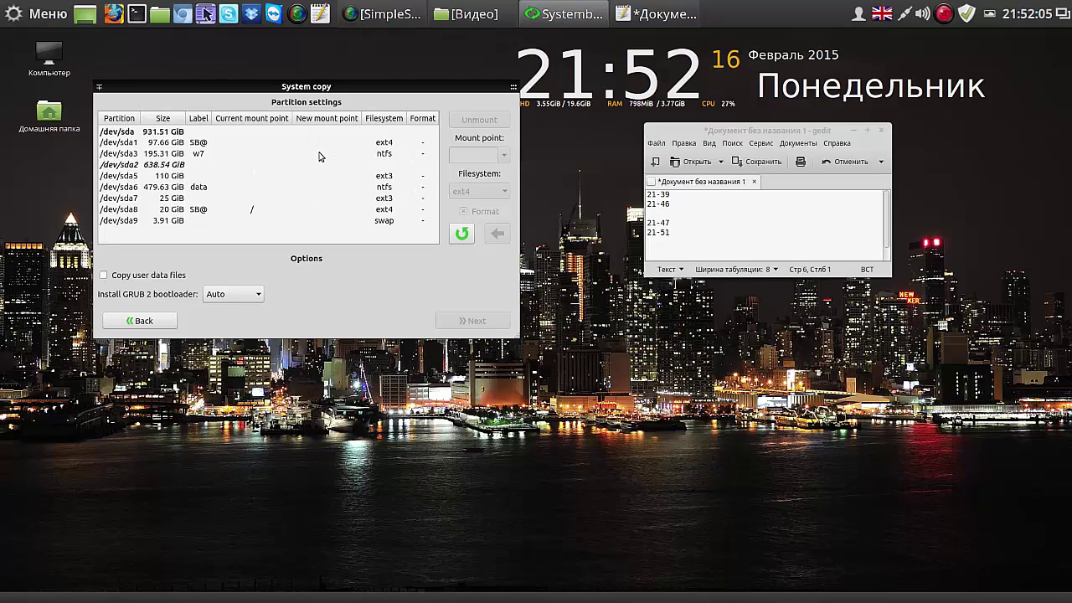
{"action": "left_click", "coordinate": [158, 321]}
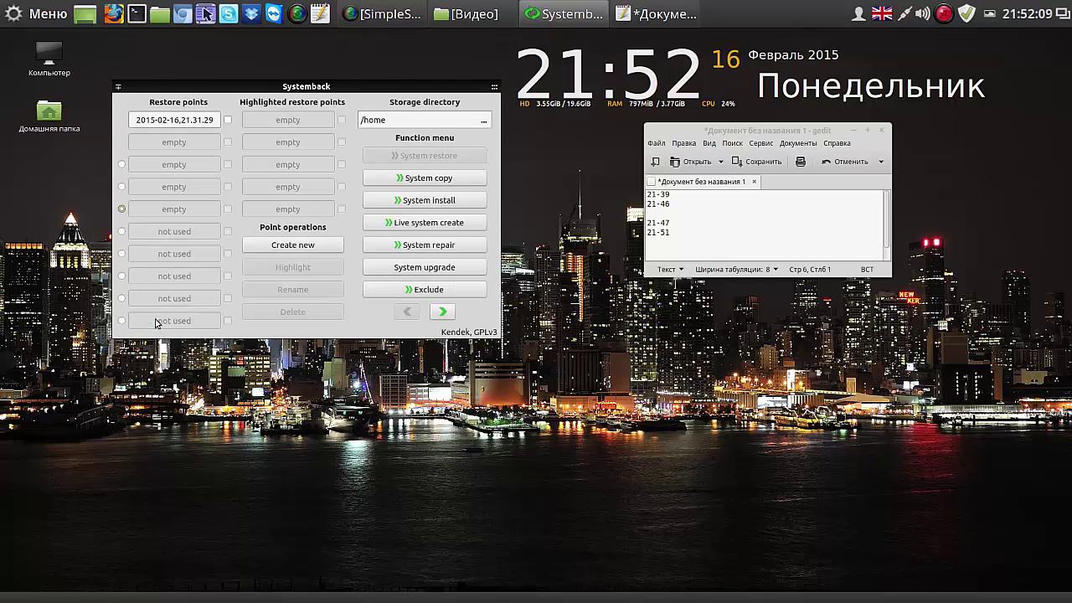
Step: Step through System install's username and password fields, then return to the main menu
{"action": "left_click", "coordinate": [411, 202]}
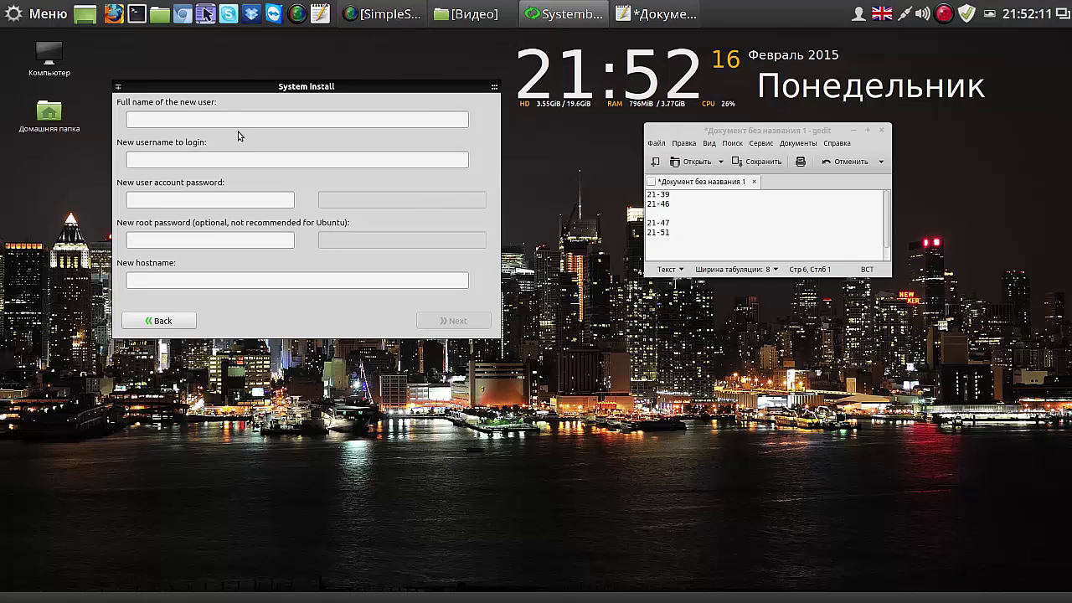
{"action": "left_click", "coordinate": [191, 154]}
{"action": "key", "text": "Tab"}
{"action": "left_click", "coordinate": [179, 322]}
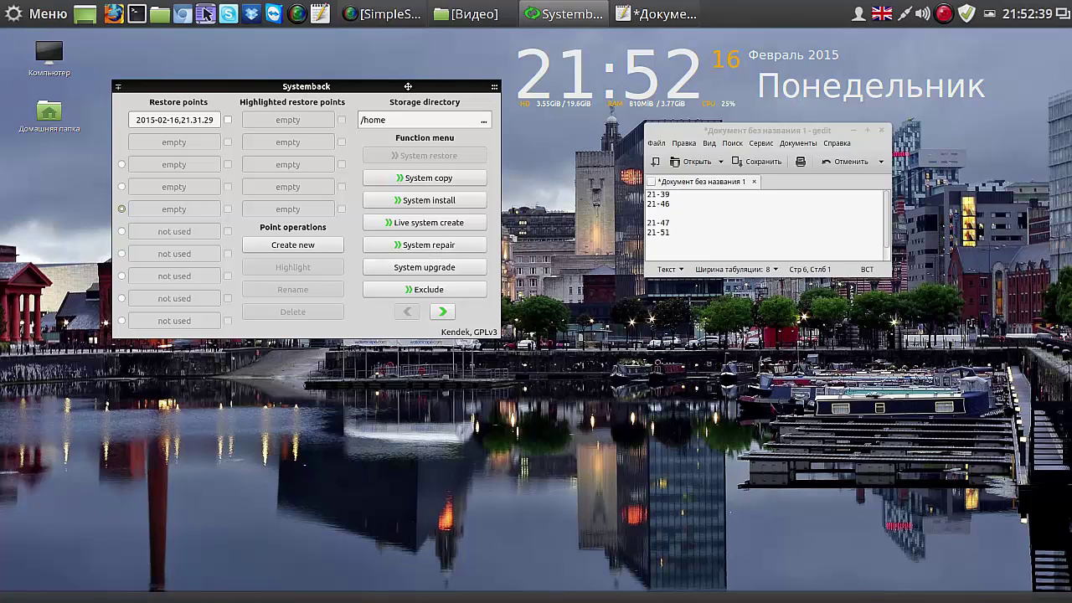
Step: Reposition the Systemback window slightly higher on the screen
{"action": "left_click_drag", "start_coordinate": [408, 86], "coordinate": [390, 46]}
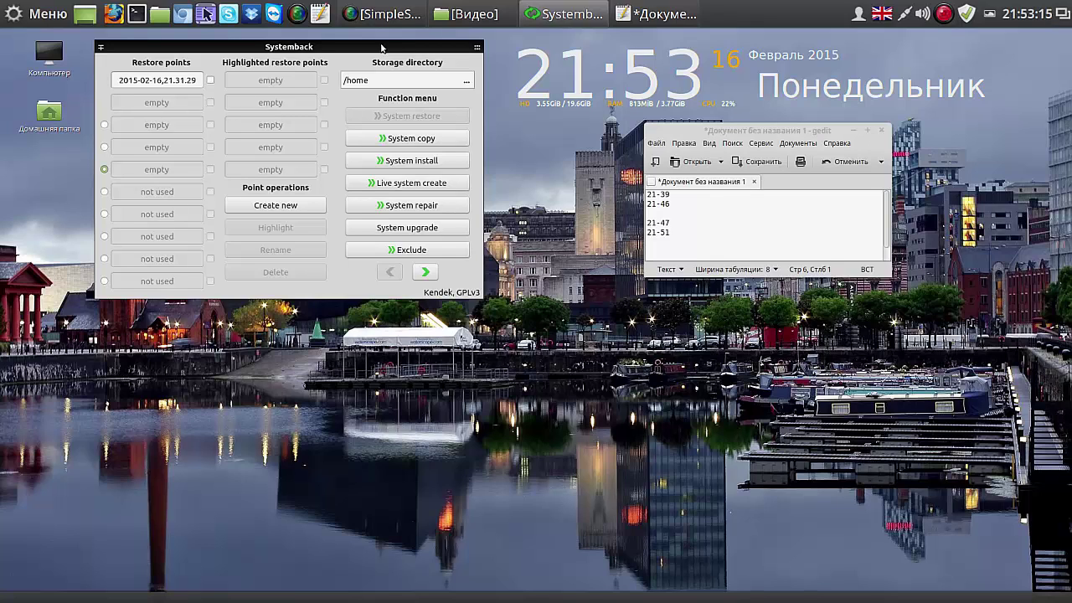
{"action": "left_click_drag", "start_coordinate": [381, 48], "coordinate": [380, 40]}
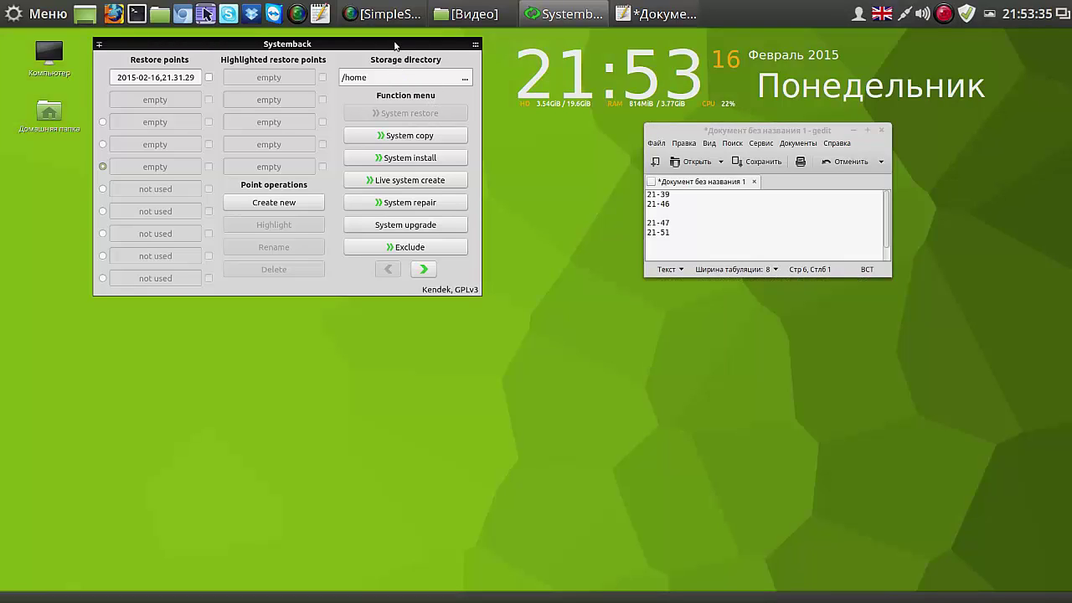
{"action": "left_click_drag", "start_coordinate": [394, 43], "coordinate": [394, 56]}
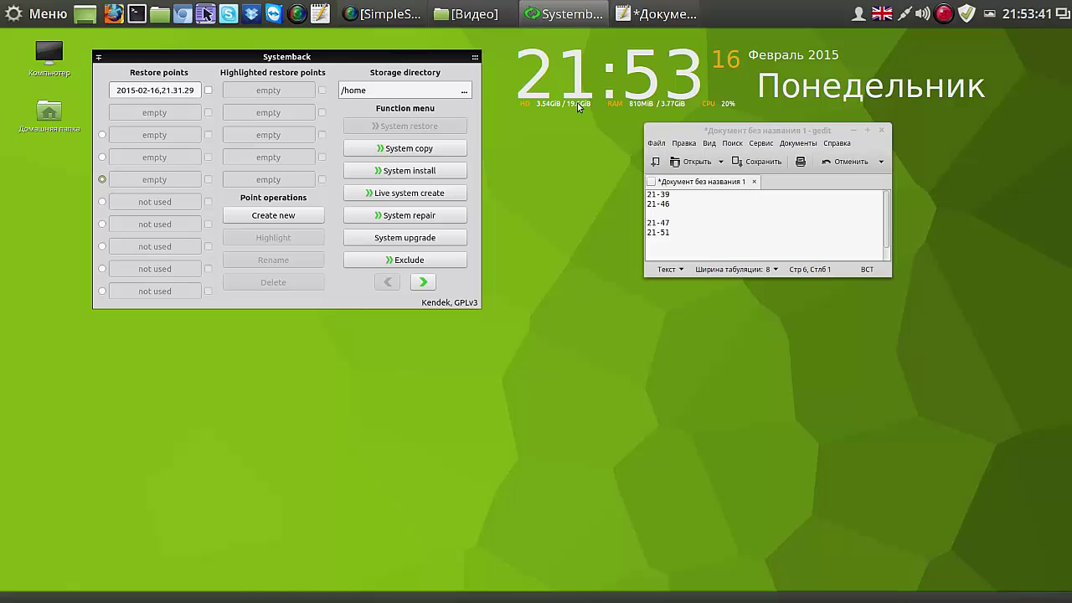
Step: Close gedit with 'Закрыть без сохранения', then reposition the Systemback window on the desktop
{"action": "left_click", "coordinate": [881, 131]}
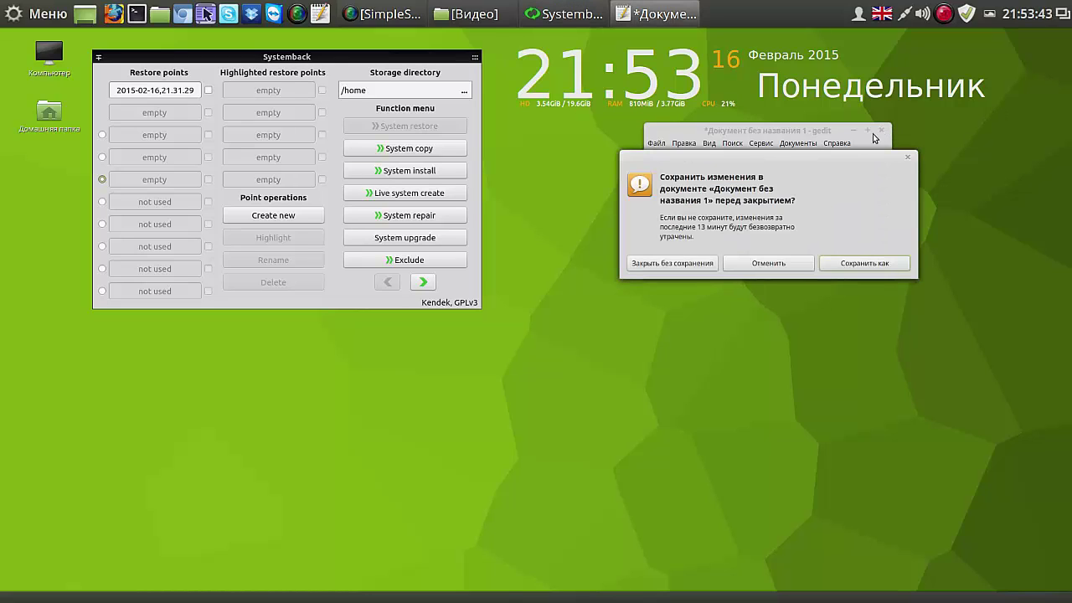
{"action": "left_click", "coordinate": [691, 263]}
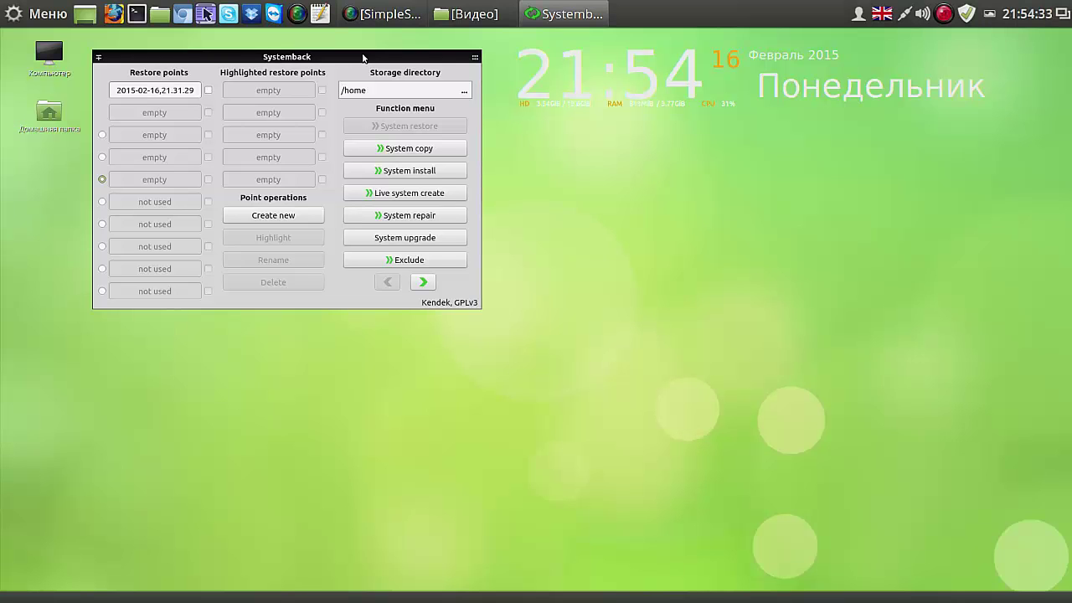
{"action": "left_click_drag", "start_coordinate": [363, 57], "coordinate": [388, 73]}
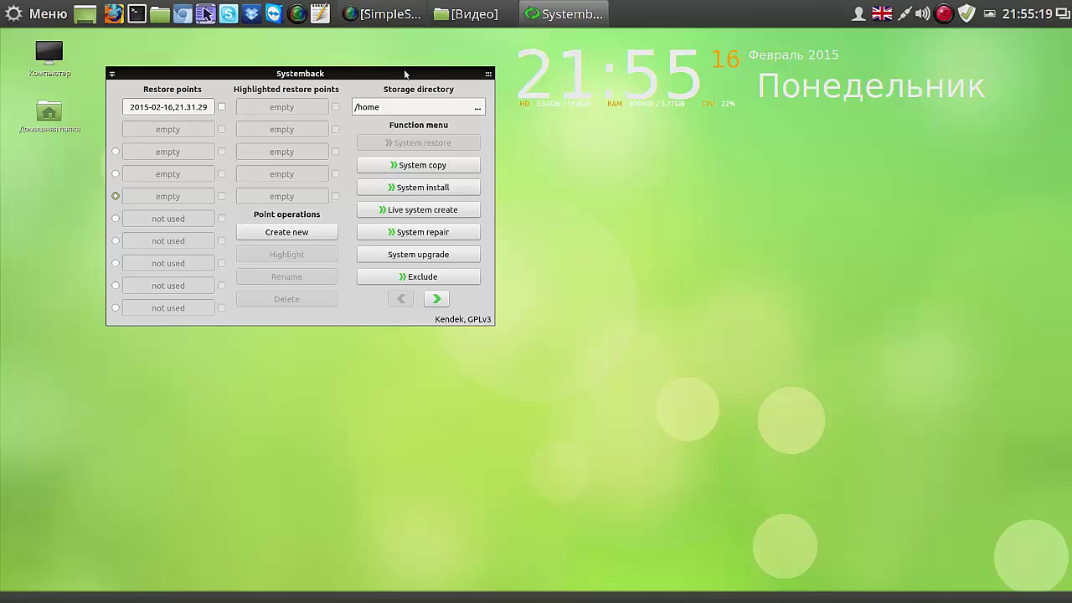
{"action": "mouse_move", "coordinate": [422, 74]}
{"action": "left_mouse_down"}
{"action": "mouse_move", "coordinate": [421, 94]}
{"action": "mouse_move", "coordinate": [426, 72]}
{"action": "left_mouse_up"}
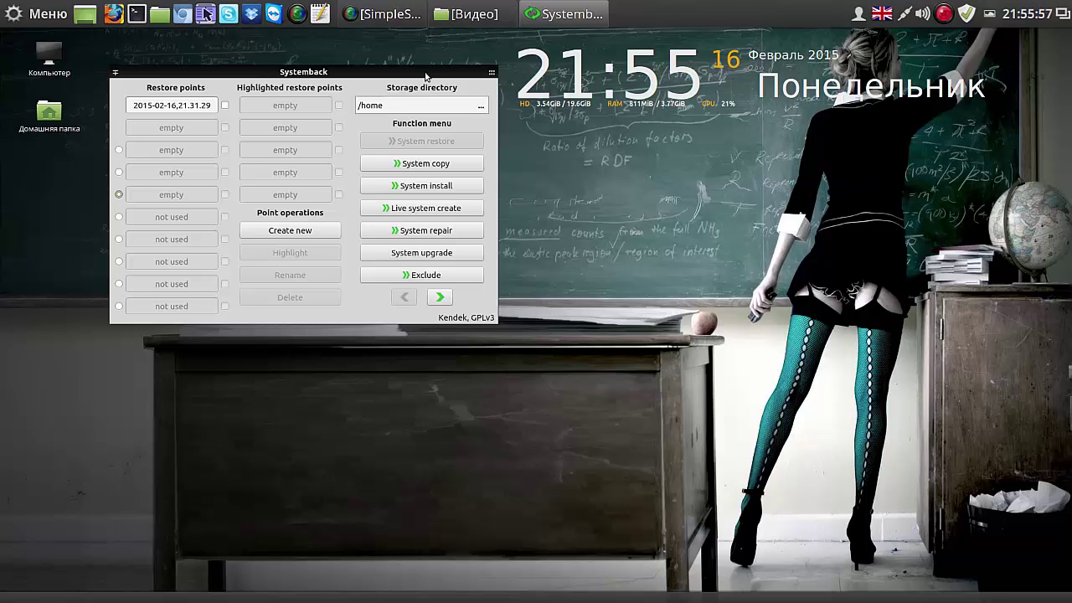
{"action": "mouse_move", "coordinate": [426, 76]}
{"action": "left_mouse_down"}
{"action": "mouse_move", "coordinate": [482, 216]}
{"action": "mouse_move", "coordinate": [591, 159]}
{"action": "mouse_move", "coordinate": [494, 109]}
{"action": "mouse_move", "coordinate": [464, 112]}
{"action": "mouse_move", "coordinate": [423, 89]}
{"action": "mouse_move", "coordinate": [426, 55]}
{"action": "left_mouse_up"}
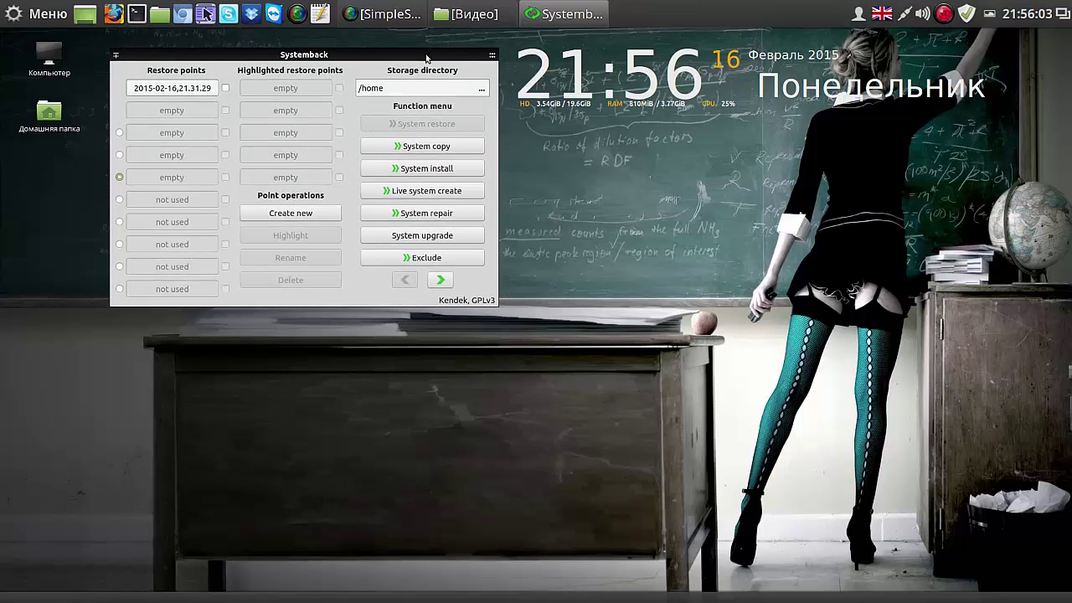